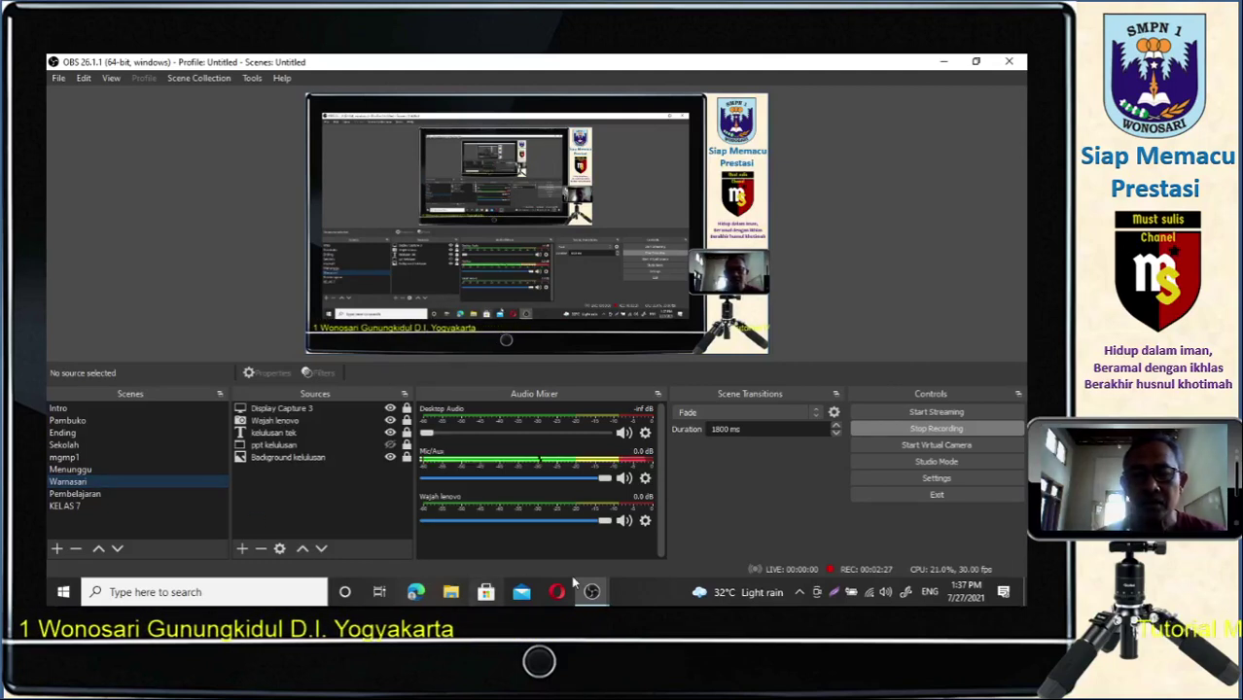
Minimize the OBS main window and the Stats window to clear the desktop.
mouse_move(588, 594)
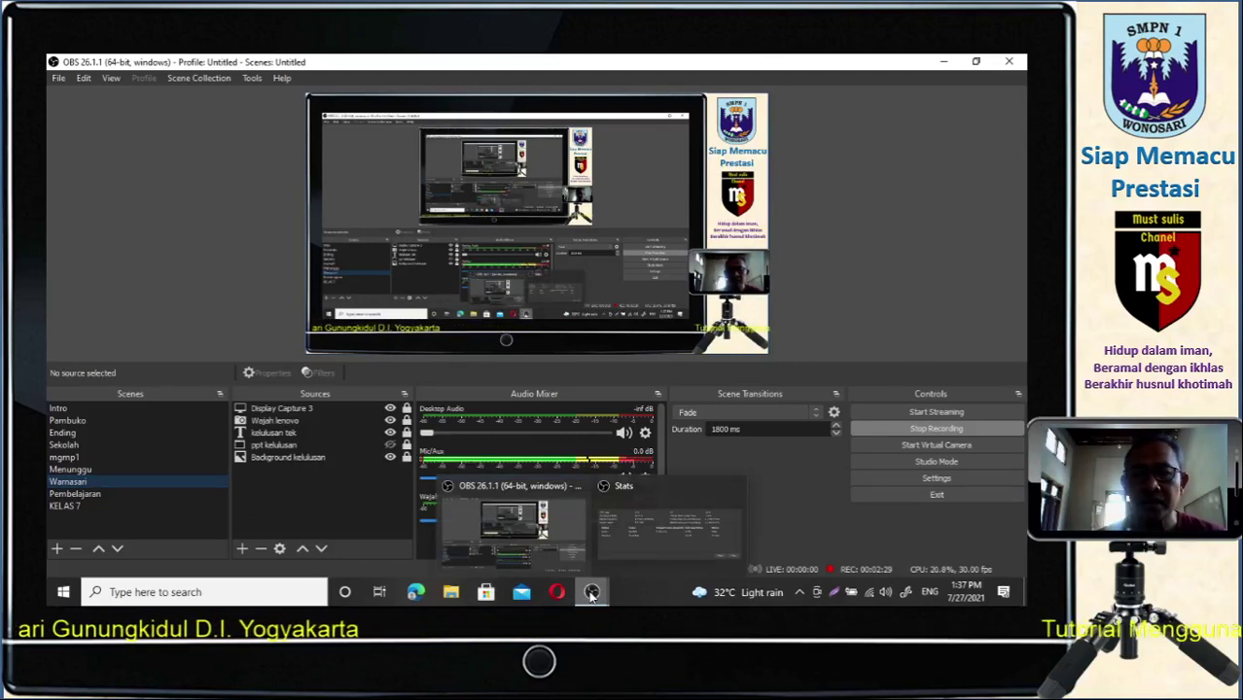
click(943, 62)
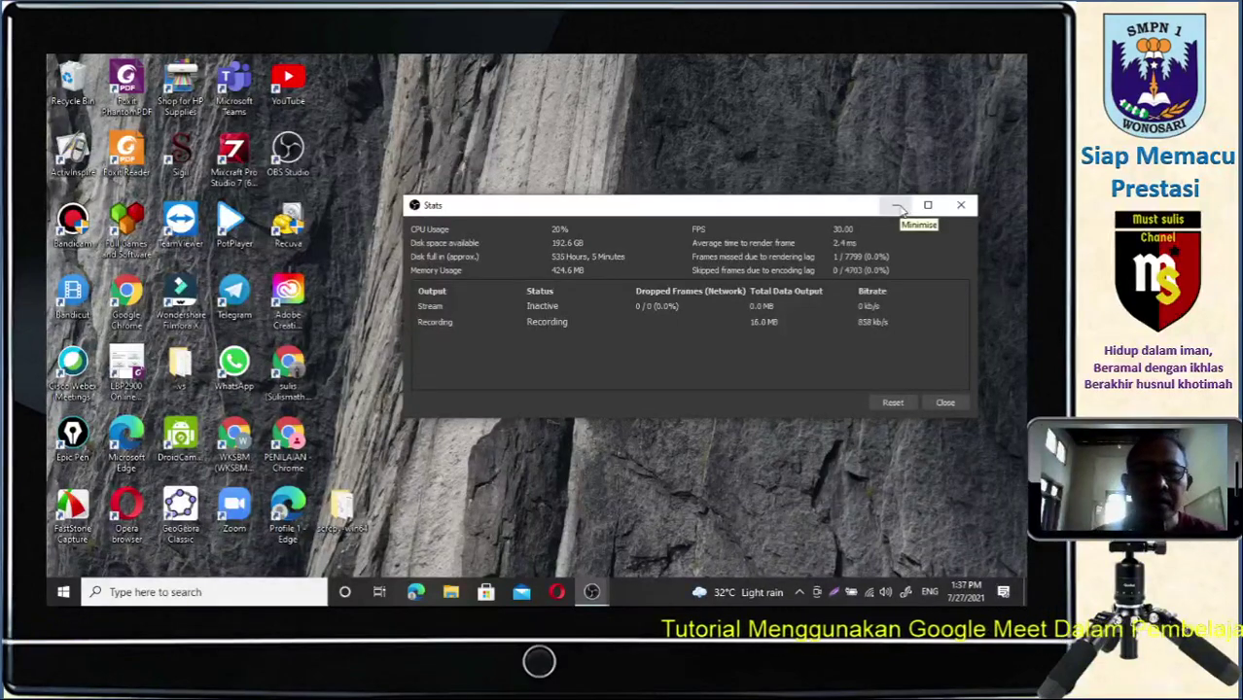
click(898, 207)
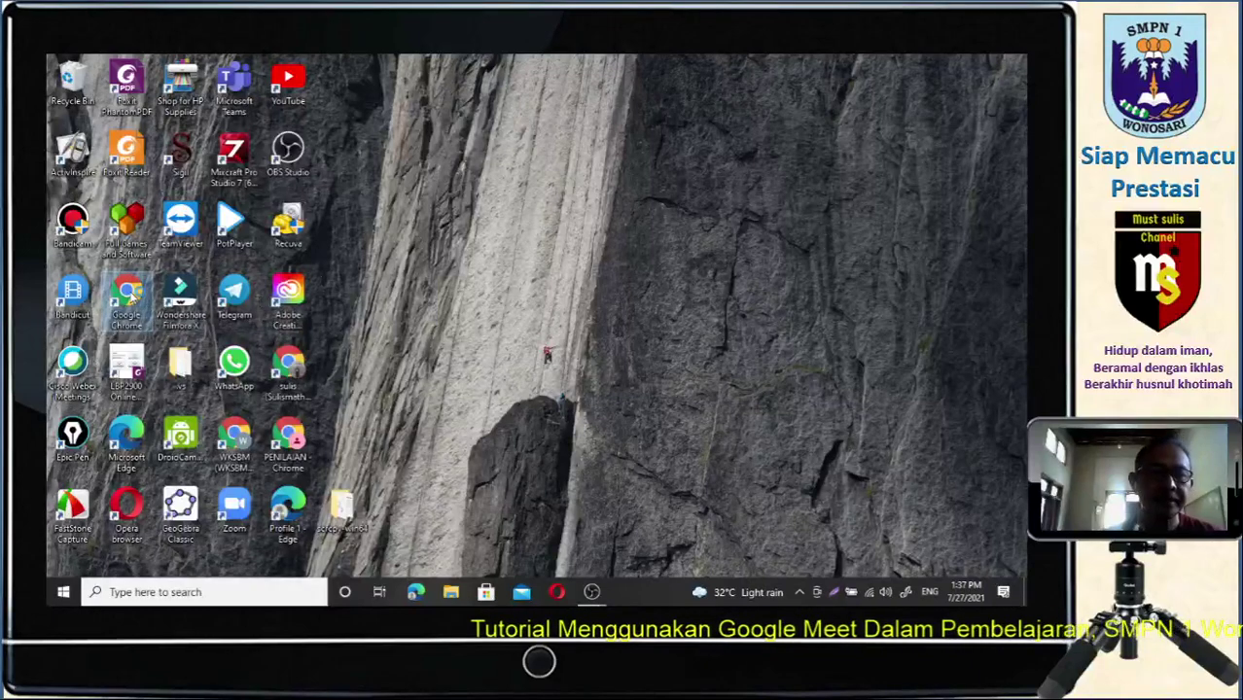
Start Google Chrome with the "Orang 2" profile and open Google Calendar from the Google apps.
double_click(126, 296)
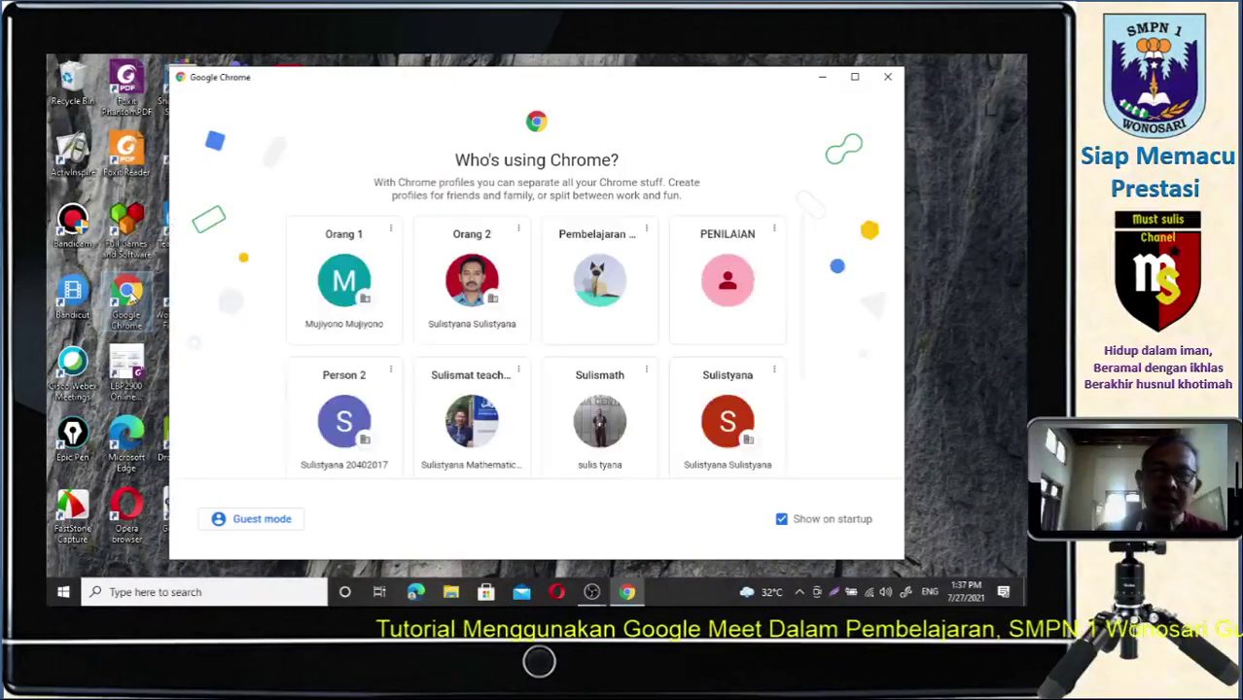
click(474, 289)
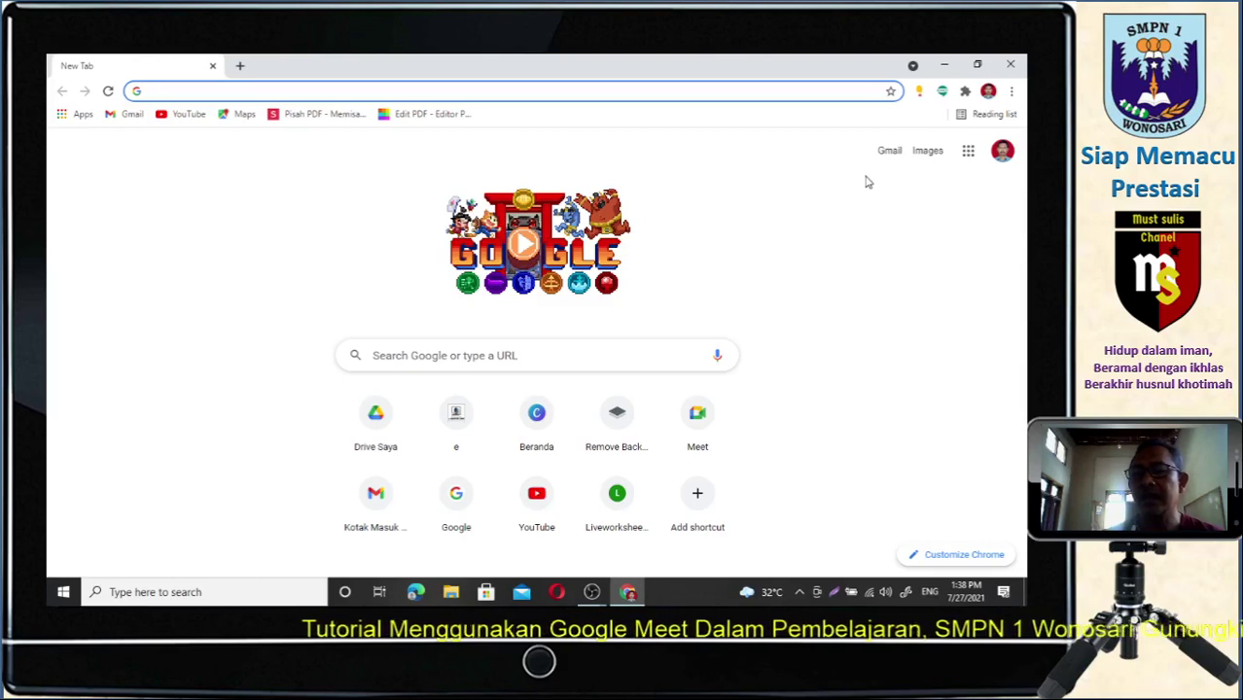
click(970, 154)
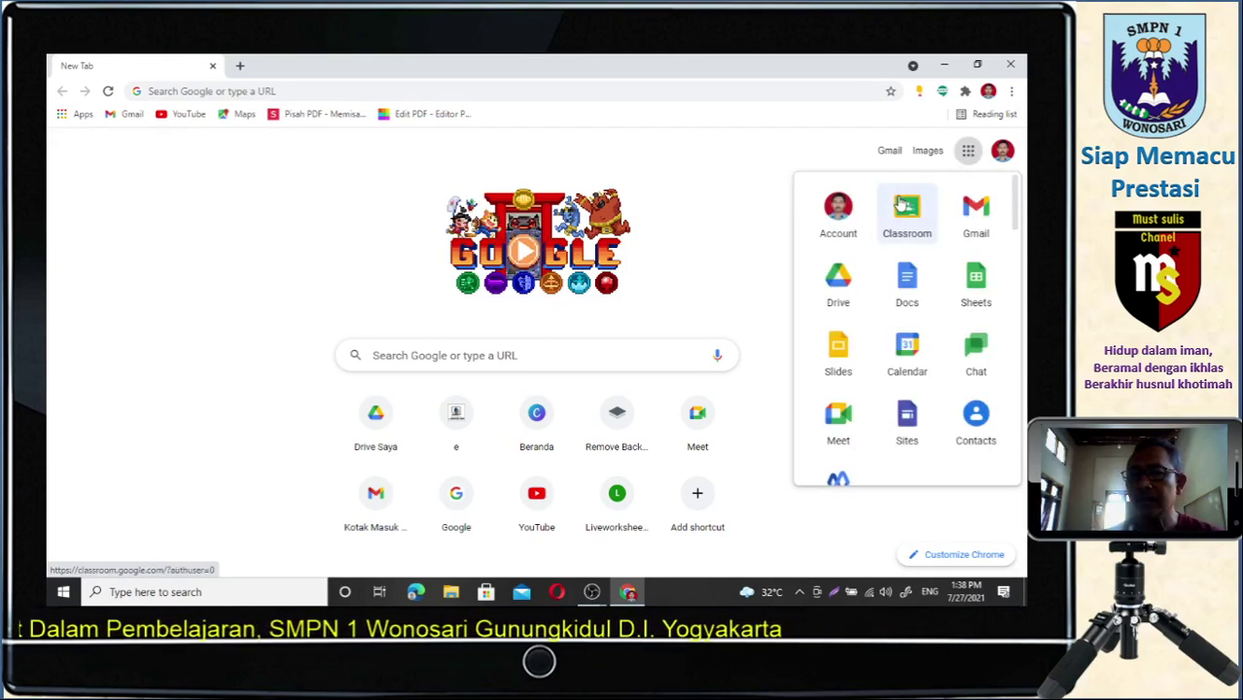
click(910, 357)
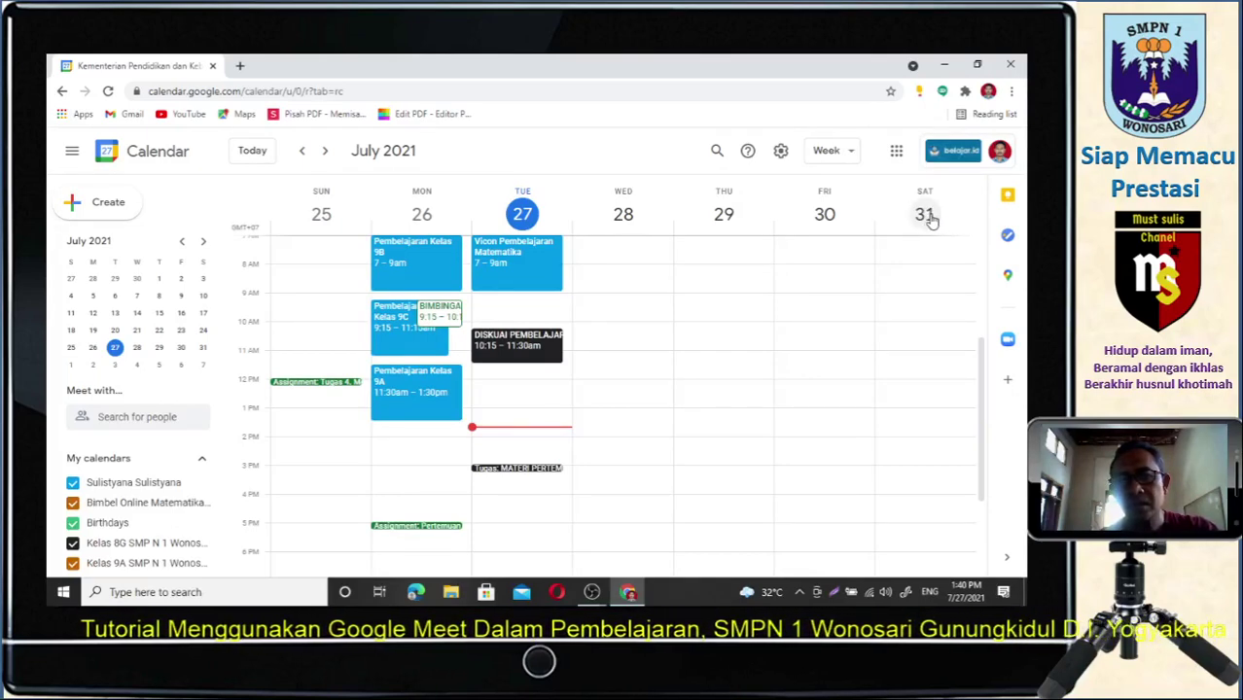
Look through the recurring lessons in the four weeks up to August 22–28, and return to the week of July 25.
click(327, 153)
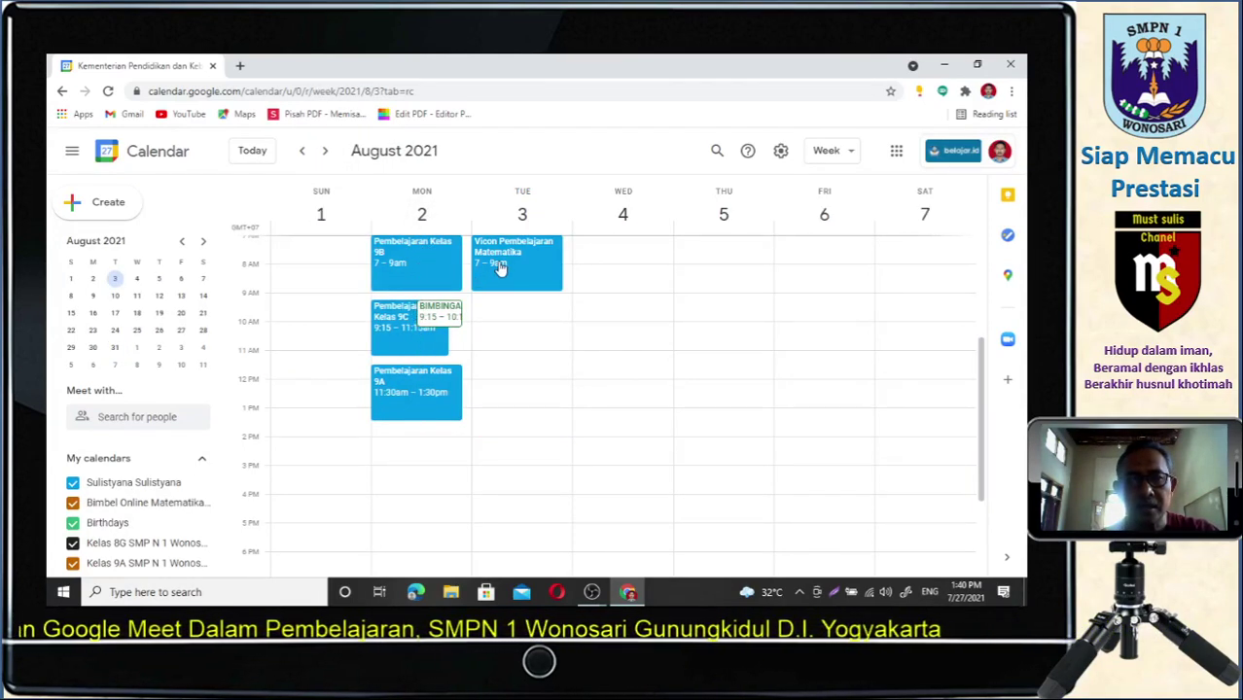
click(325, 153)
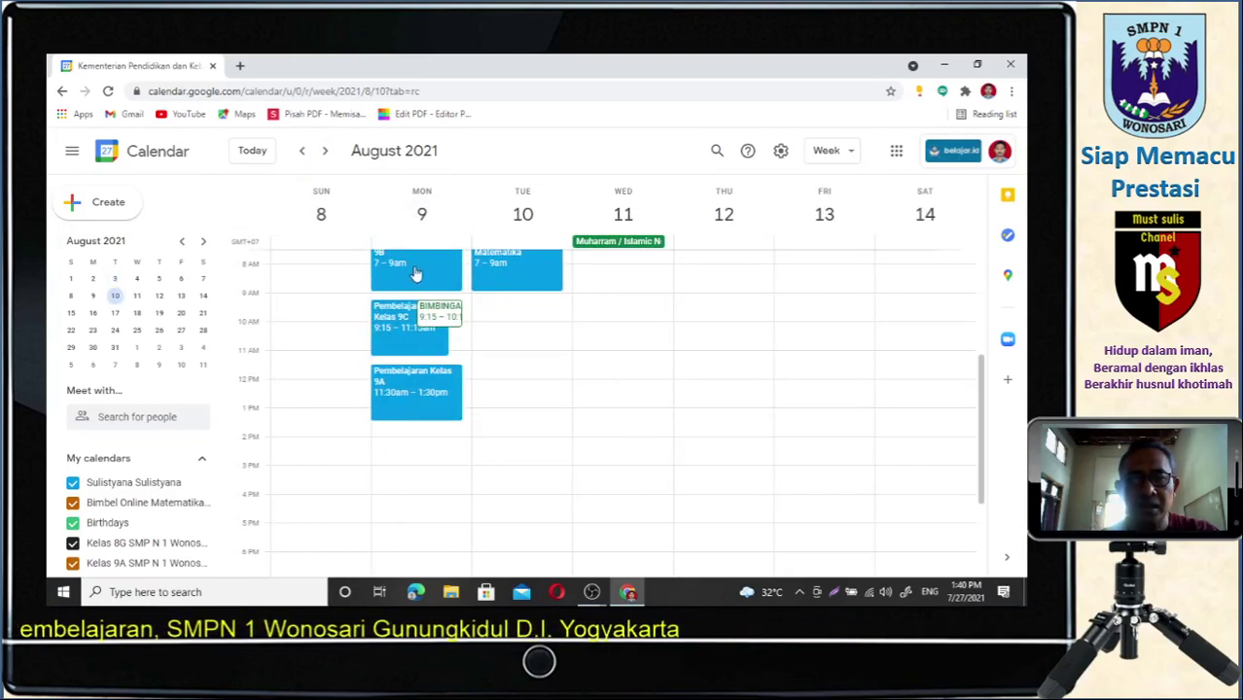
click(325, 152)
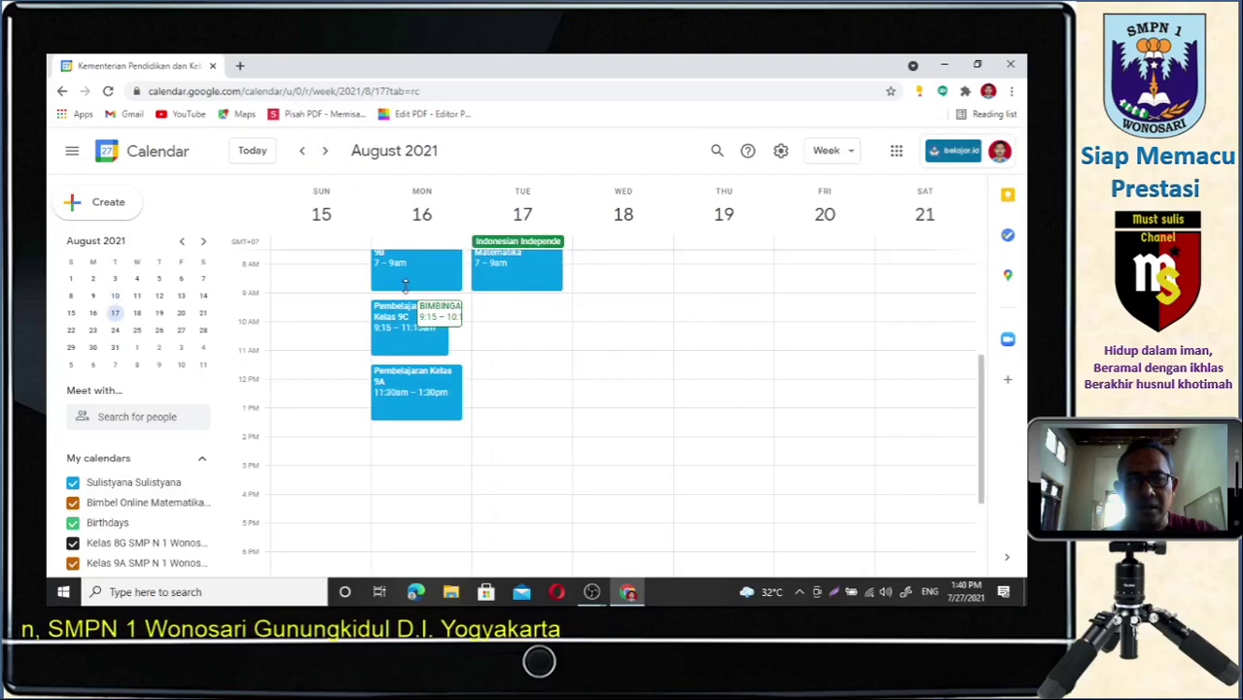
click(326, 153)
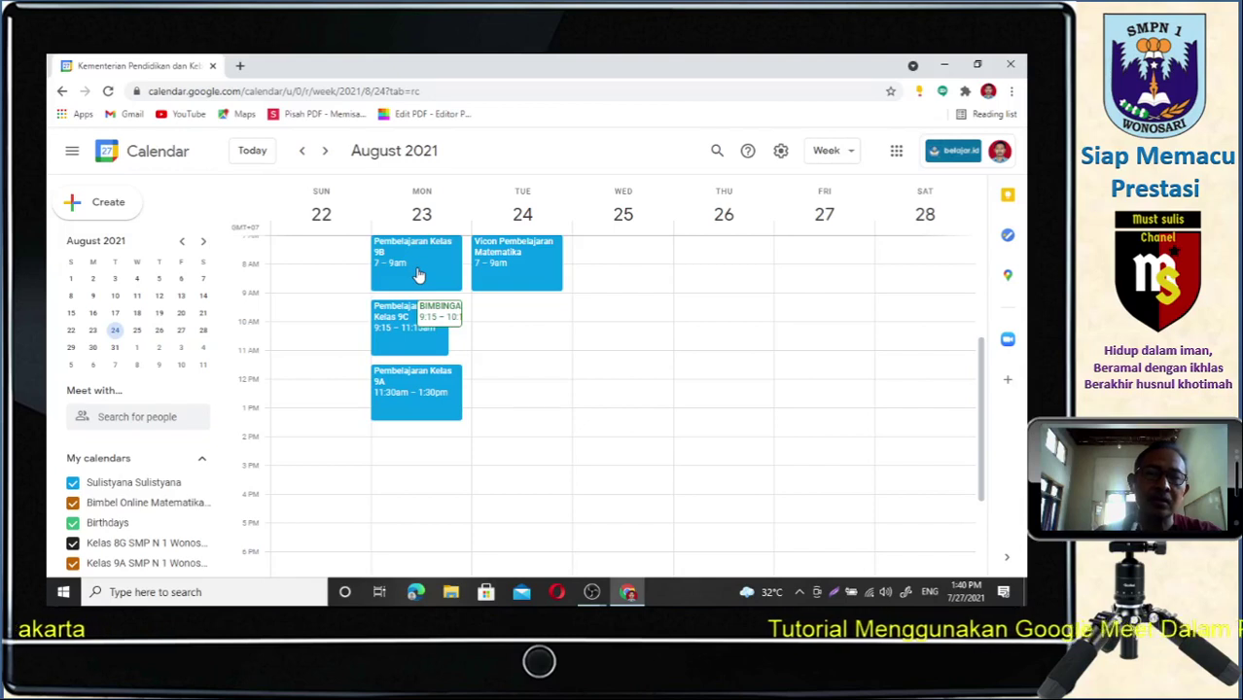
click(302, 153)
click(303, 153)
click(303, 152)
click(302, 153)
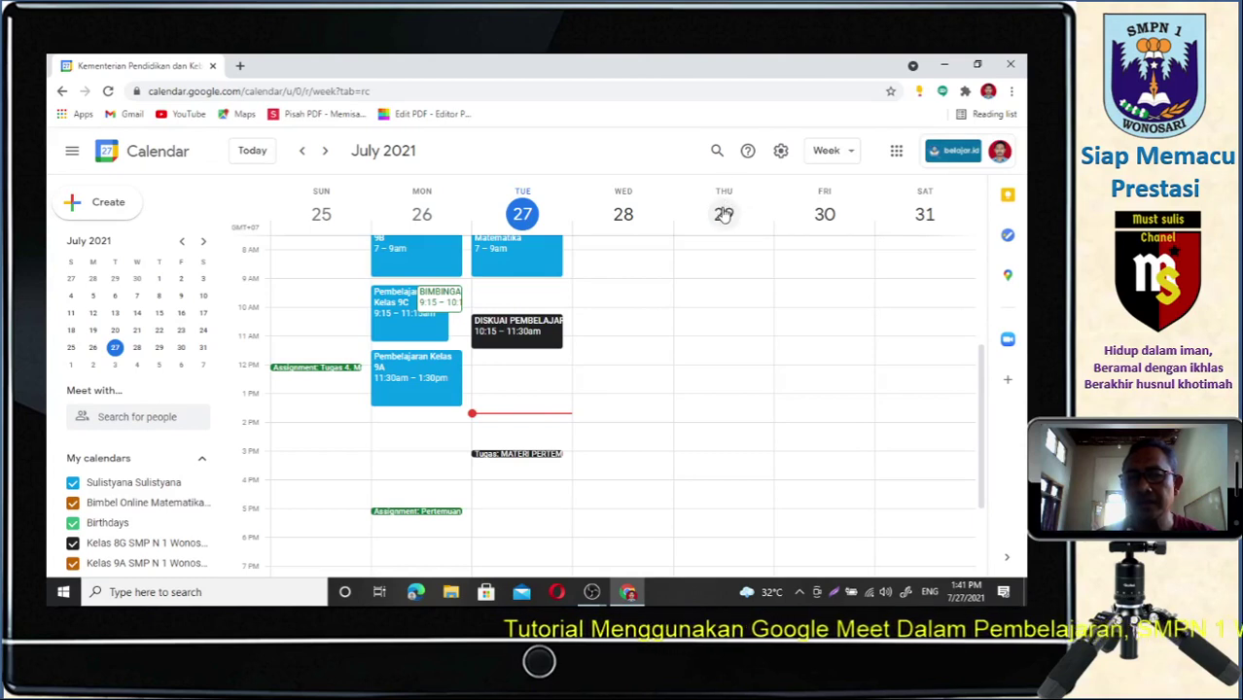
Start a new event at 9:00am on Thursday, July 29, titled "Alamat Vicon Pemb Matematika 8 G".
click(720, 286)
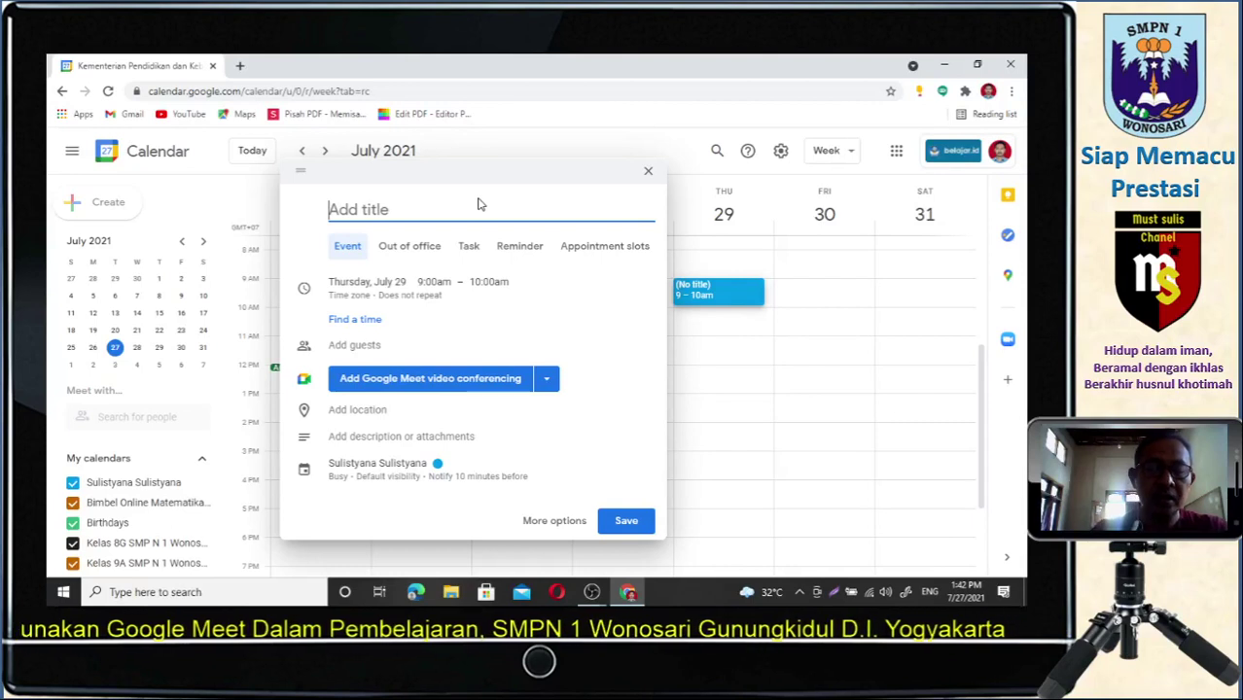
text(Ala)
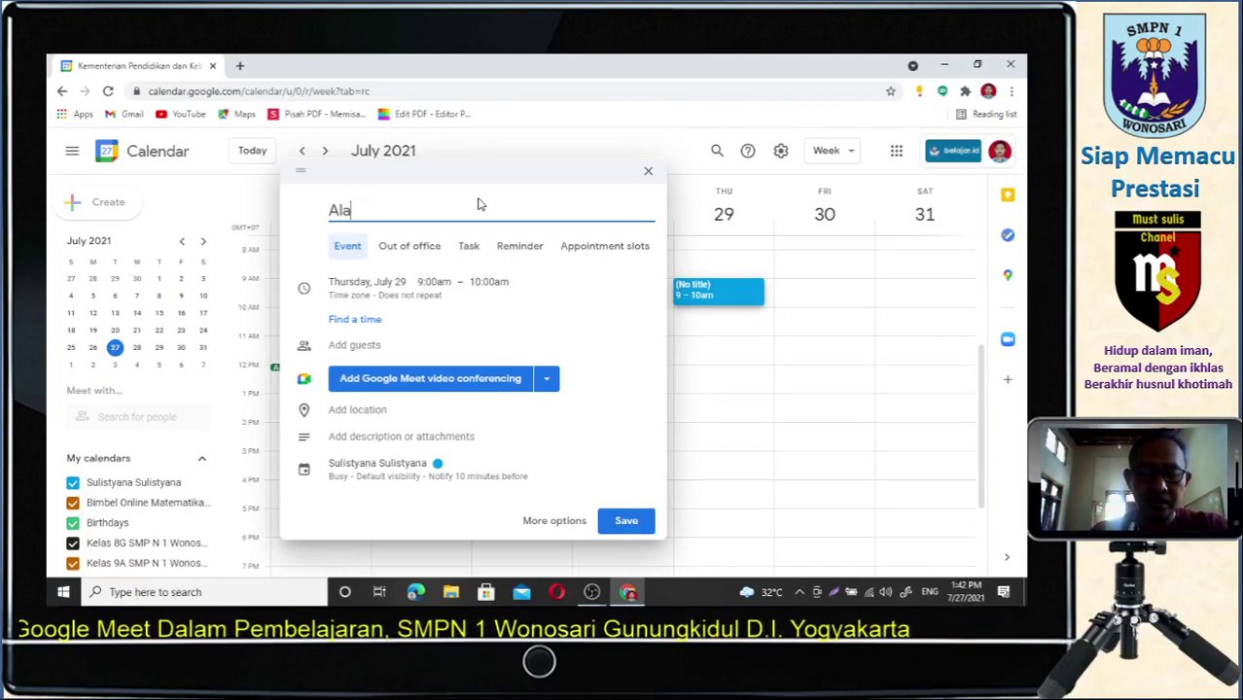
text(matVico)
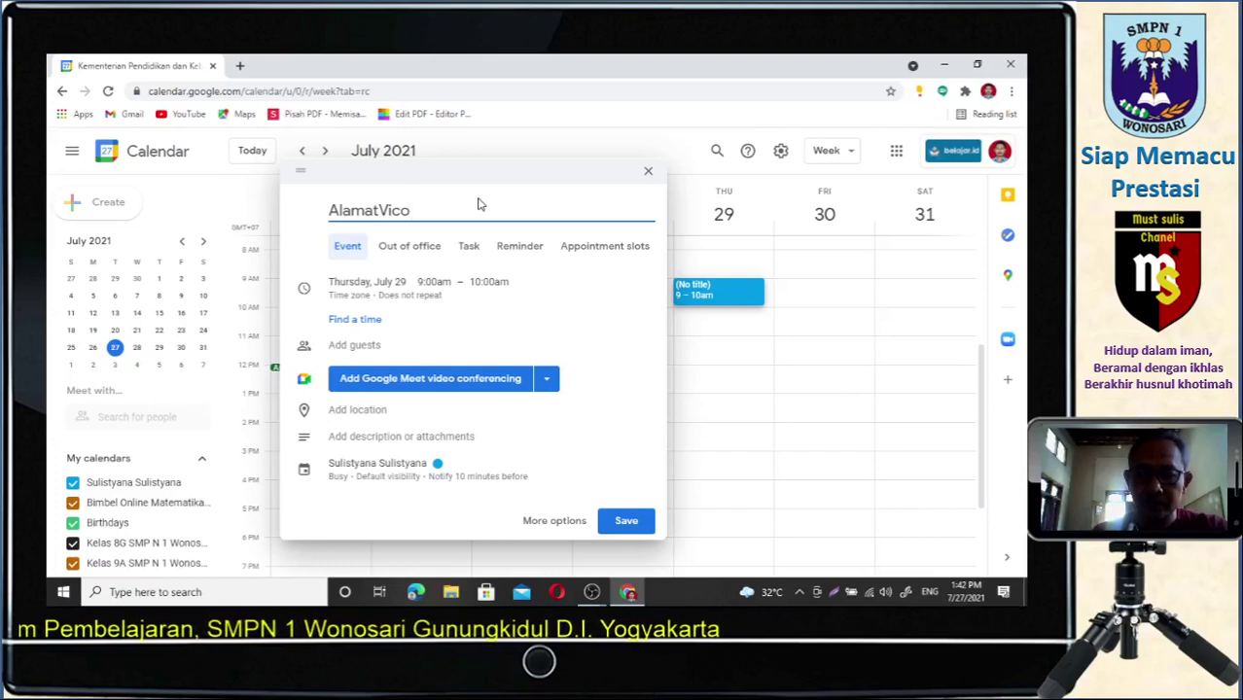
key(BackSpace)
key(BackSpace)
key(BackSpace)
key(BackSpace)
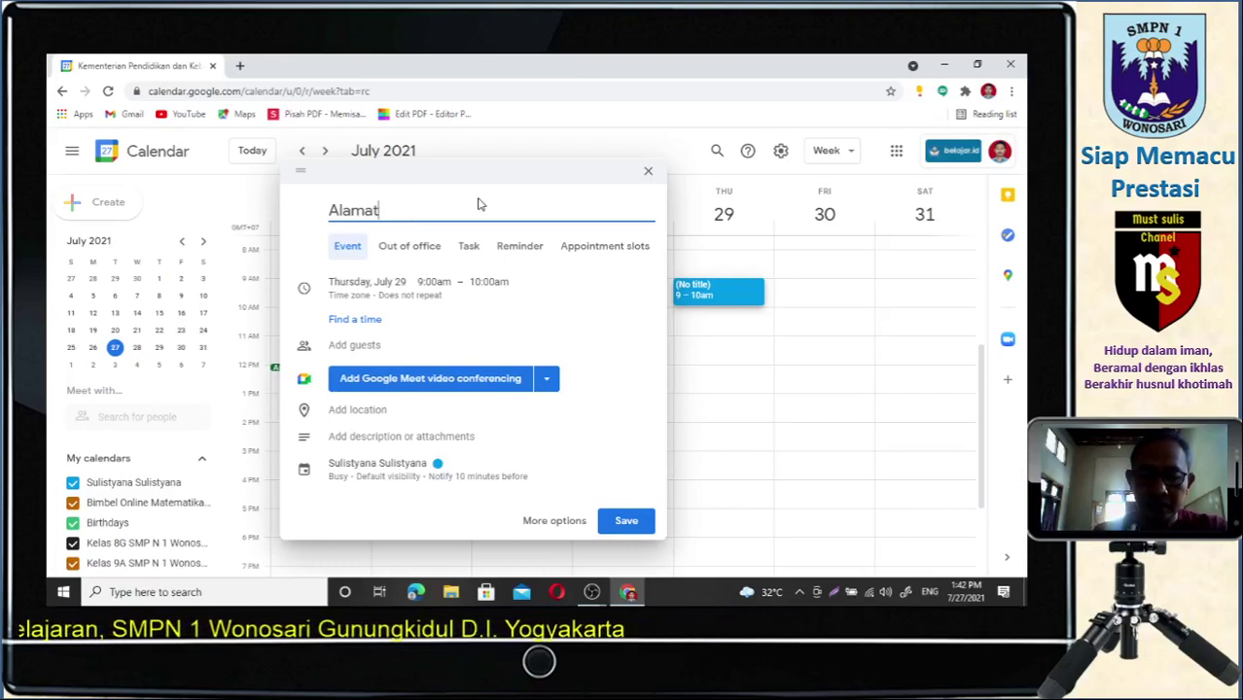
text(Vic)
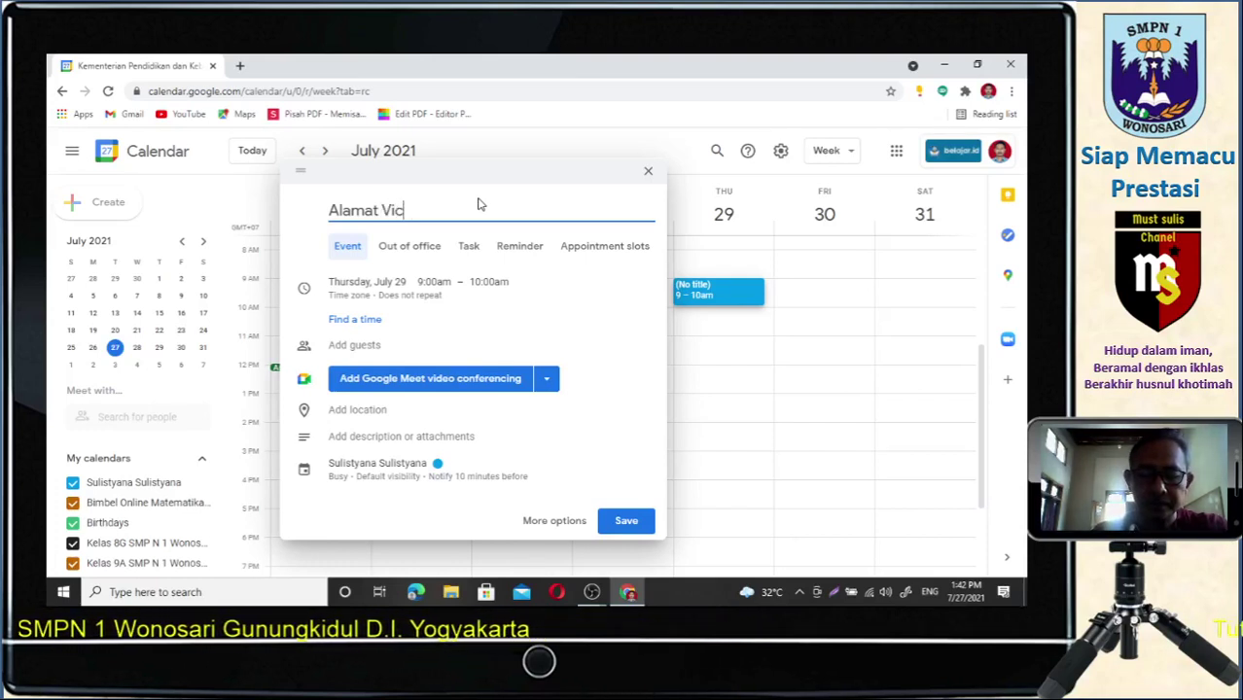
text(on Pemb)
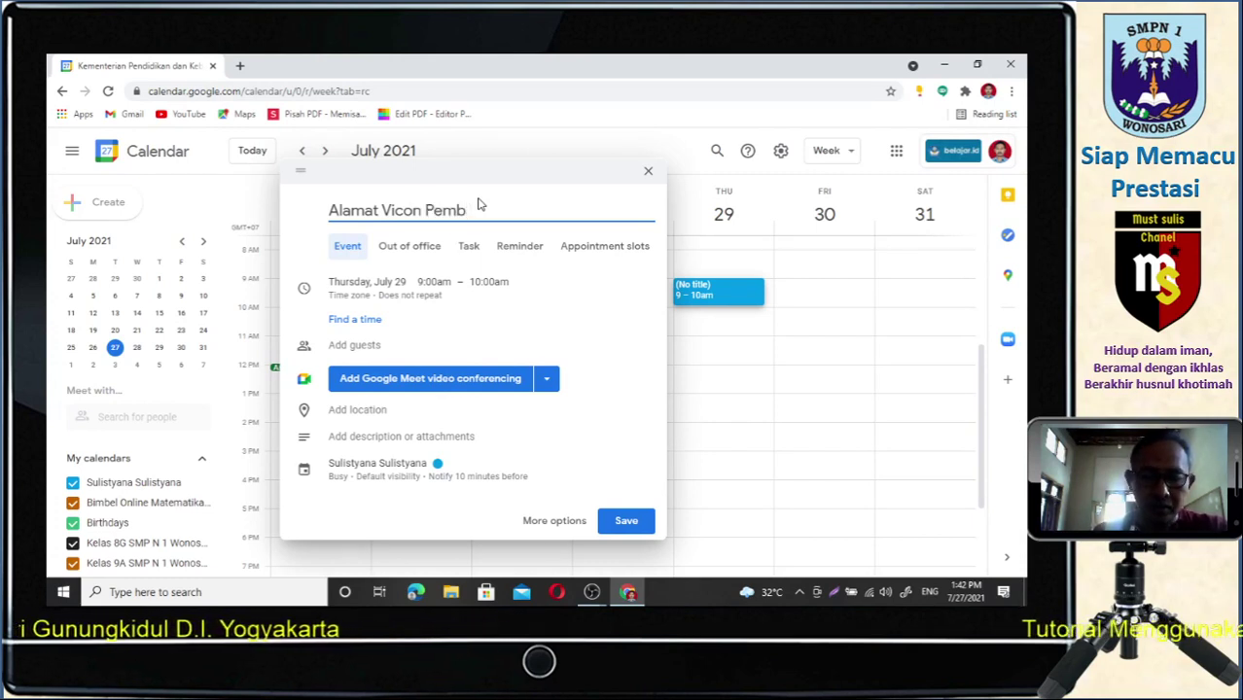
text( Matematika 8)
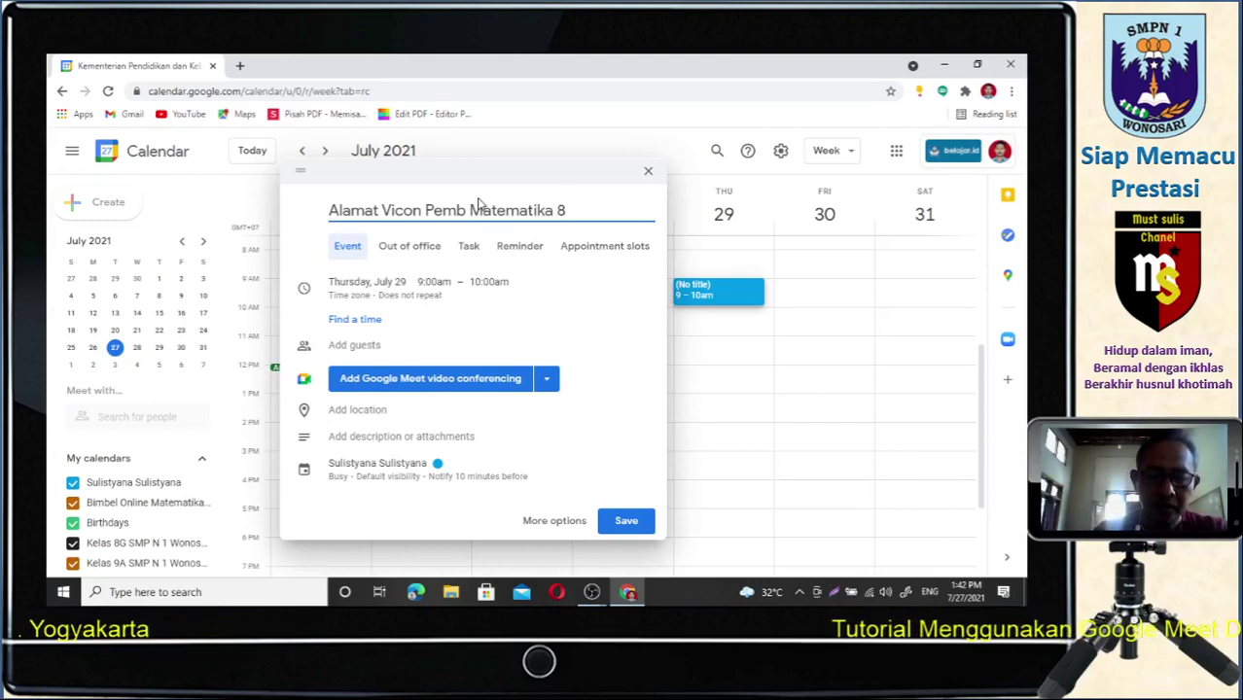
text( G)
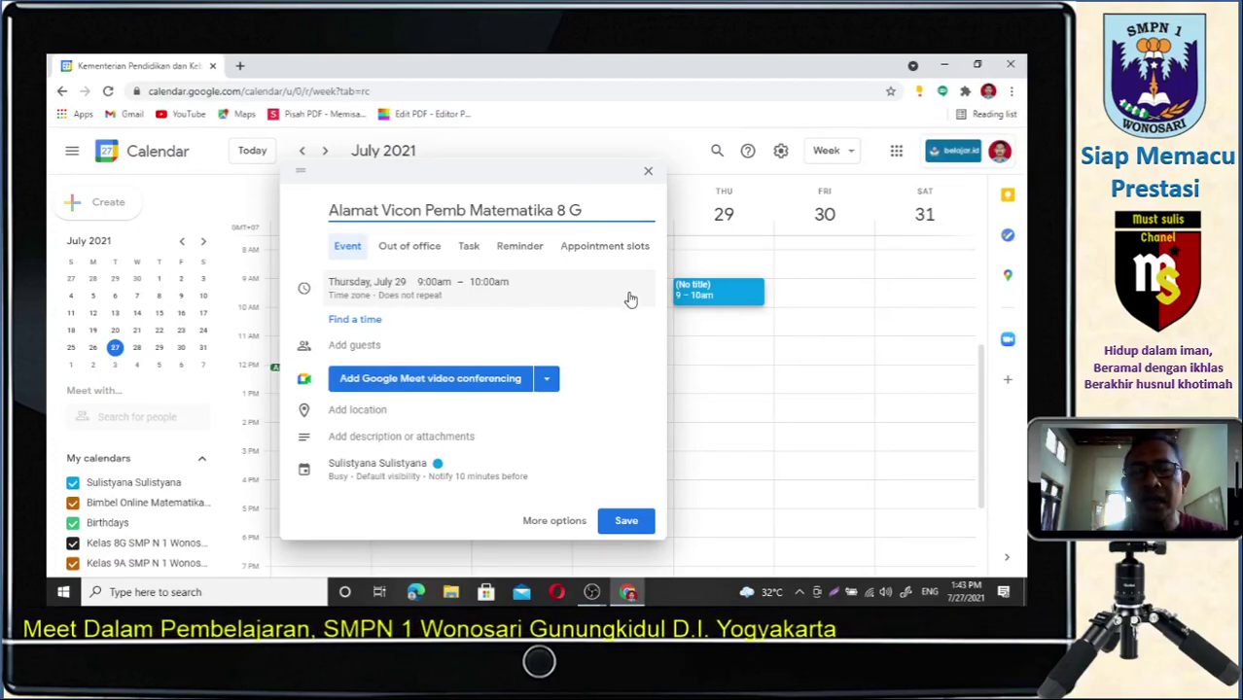
Set the event's time to 9:15am–11:15am and make it repeat weekly on Thursday.
click(432, 285)
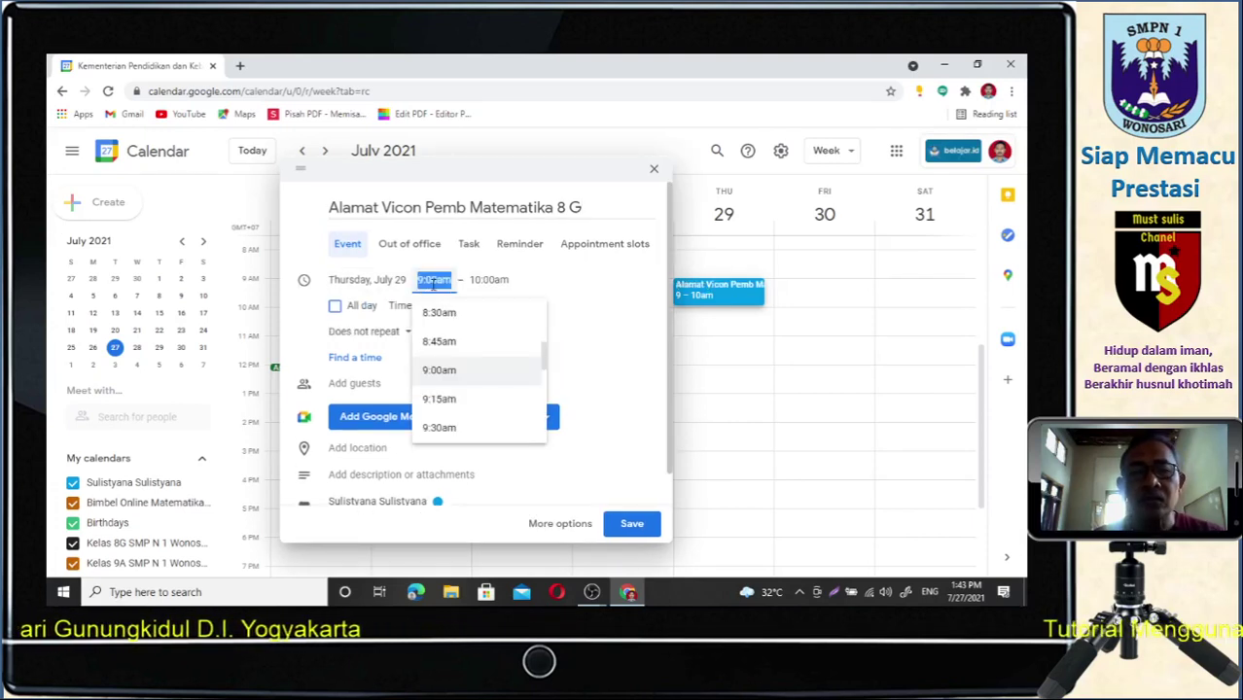
click(437, 399)
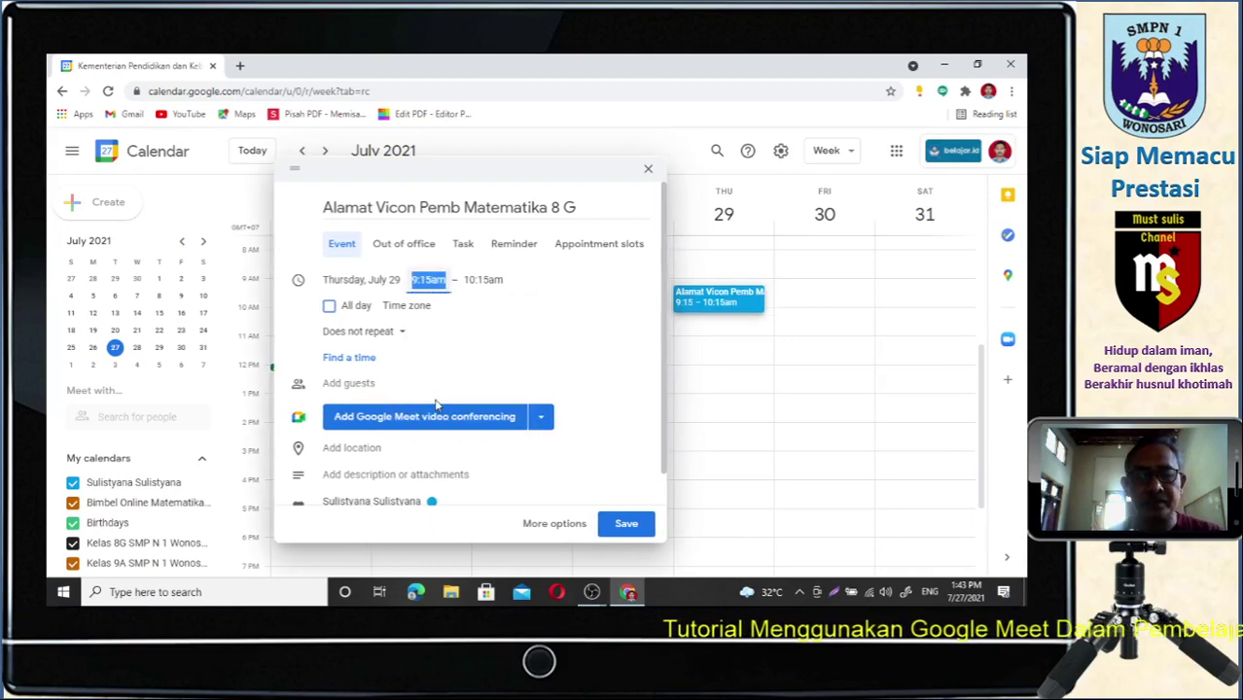
click(478, 280)
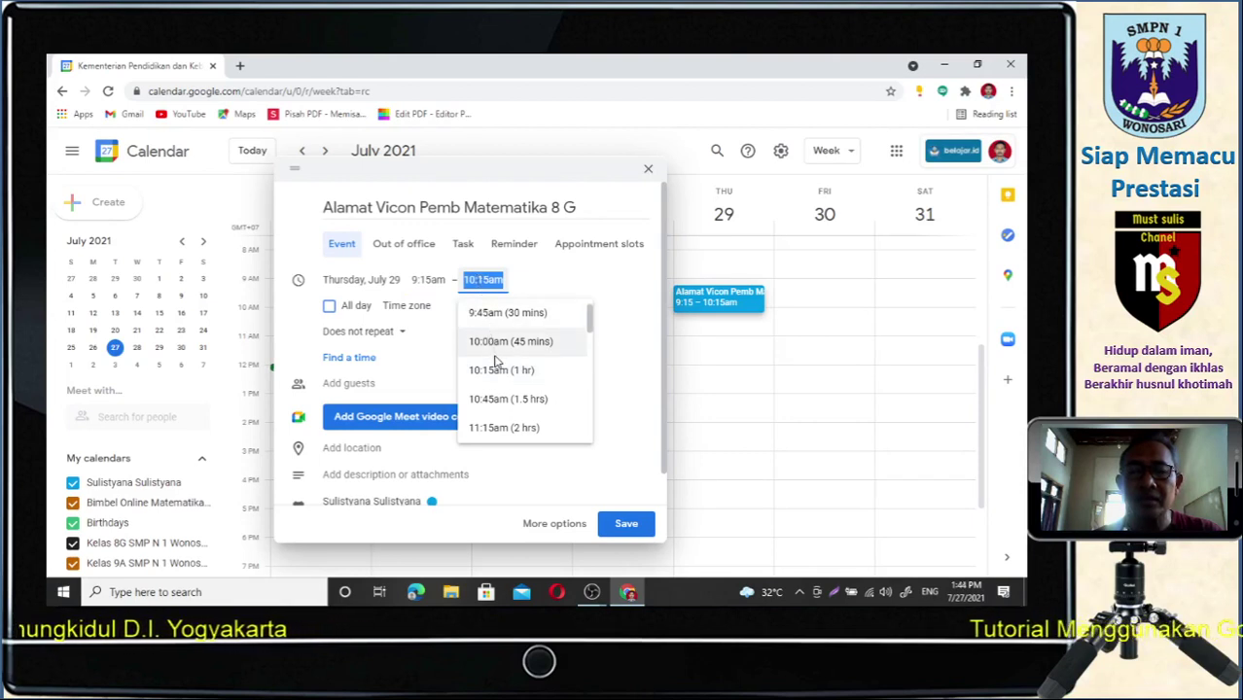
click(500, 428)
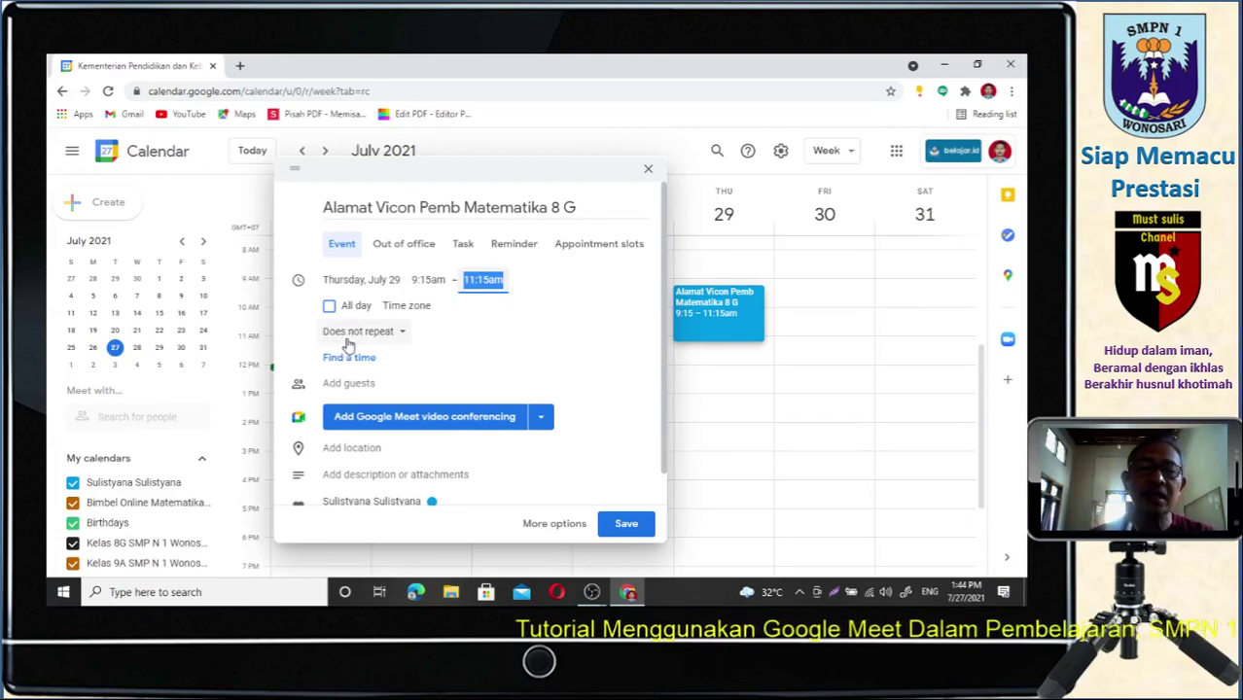
click(404, 334)
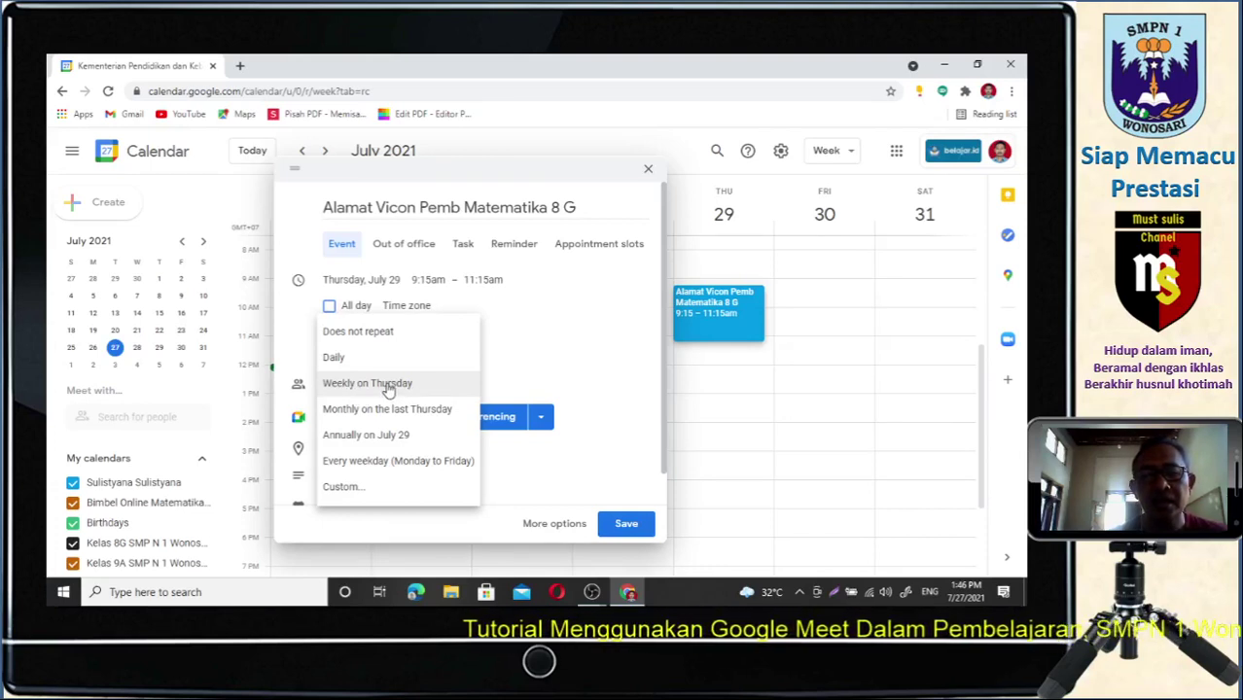
click(388, 386)
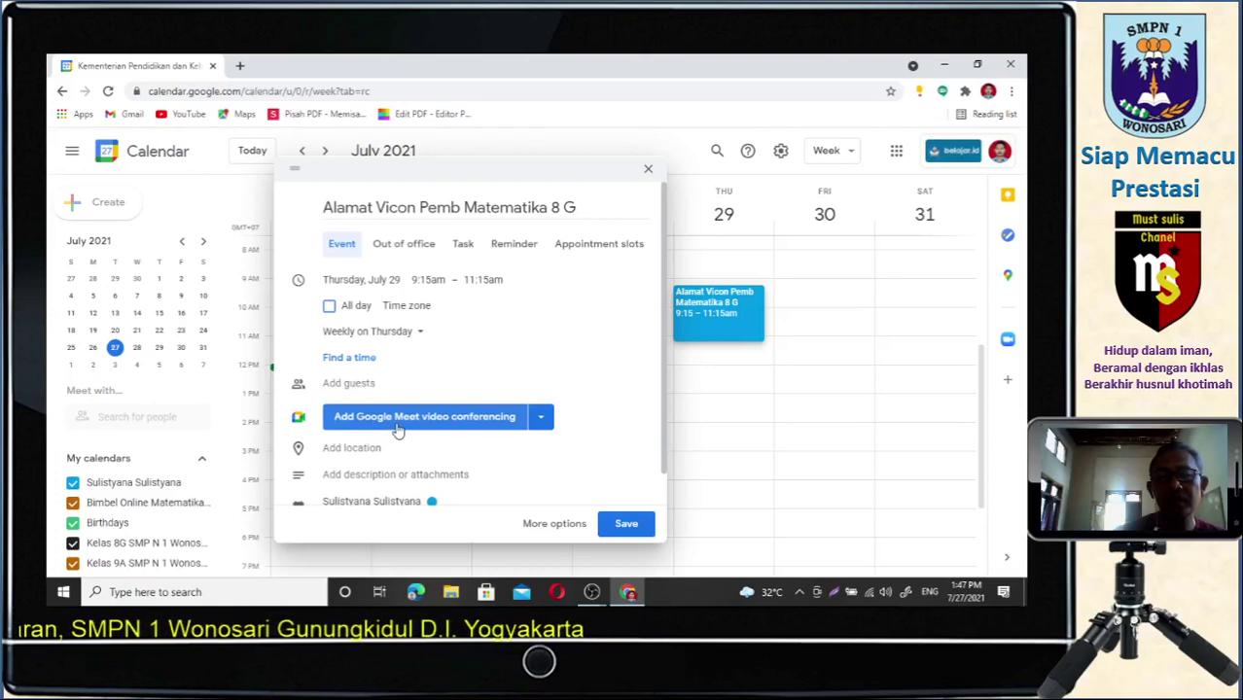
Add Google Meet video conferencing to the event and copy its conference info.
click(449, 422)
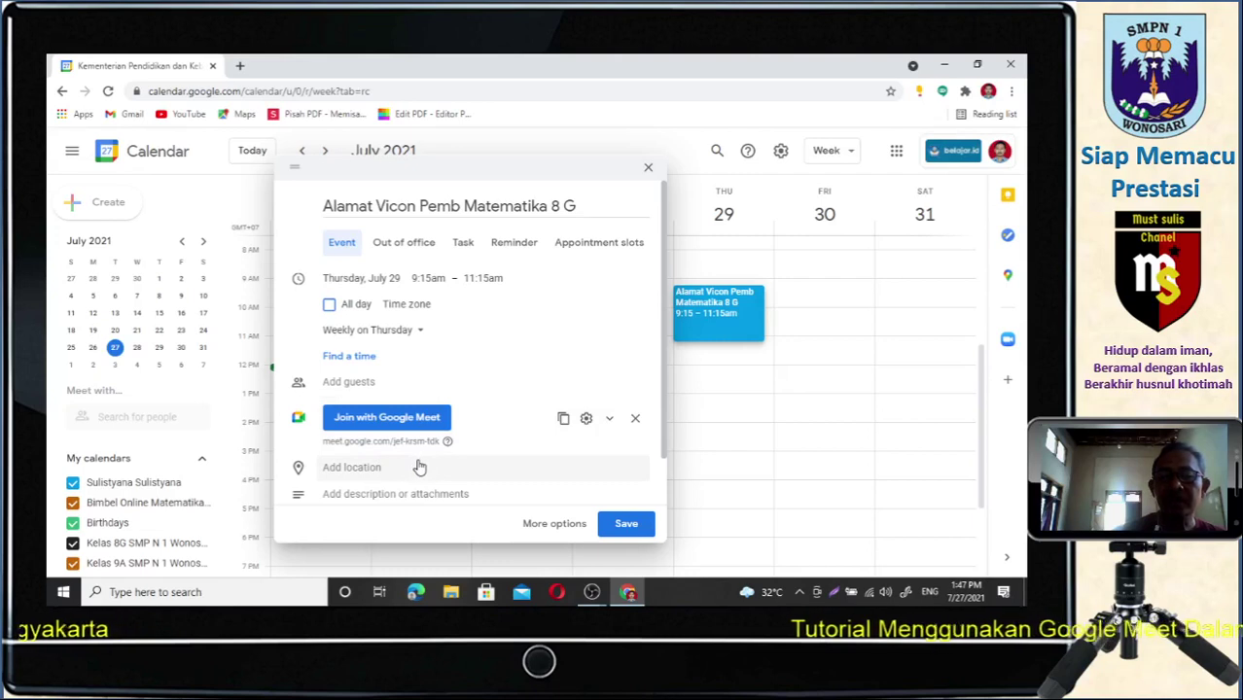
scroll(418, 464, down, 1)
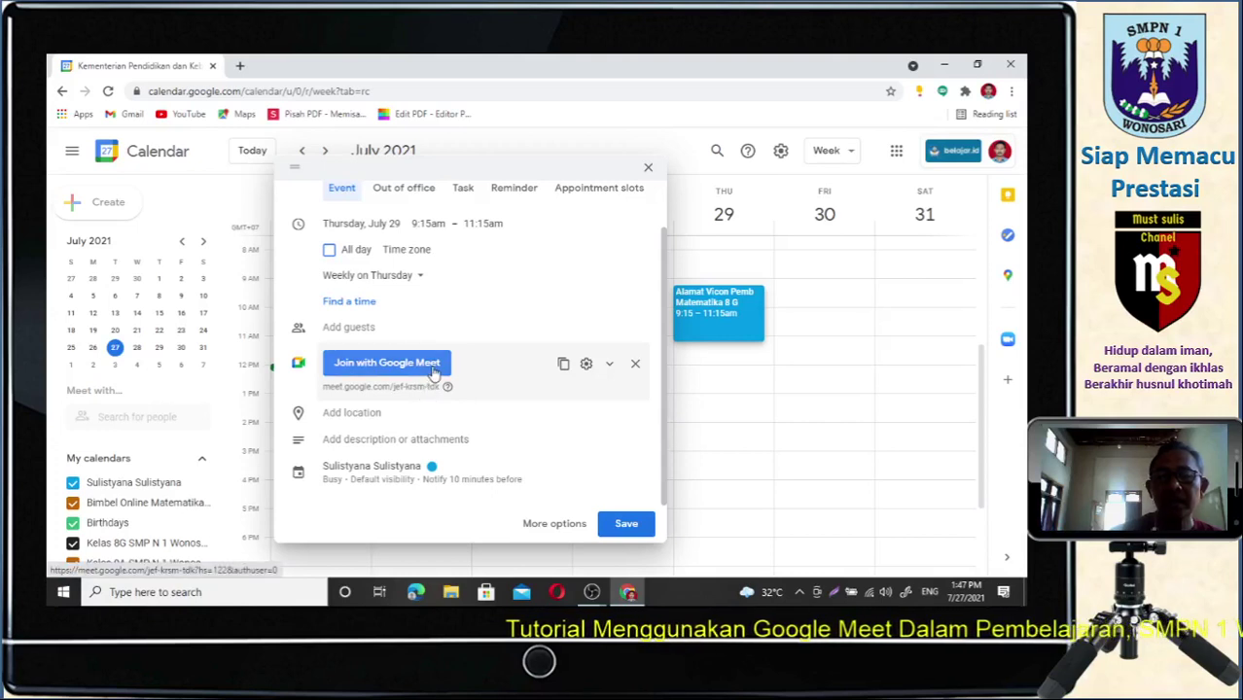
click(564, 368)
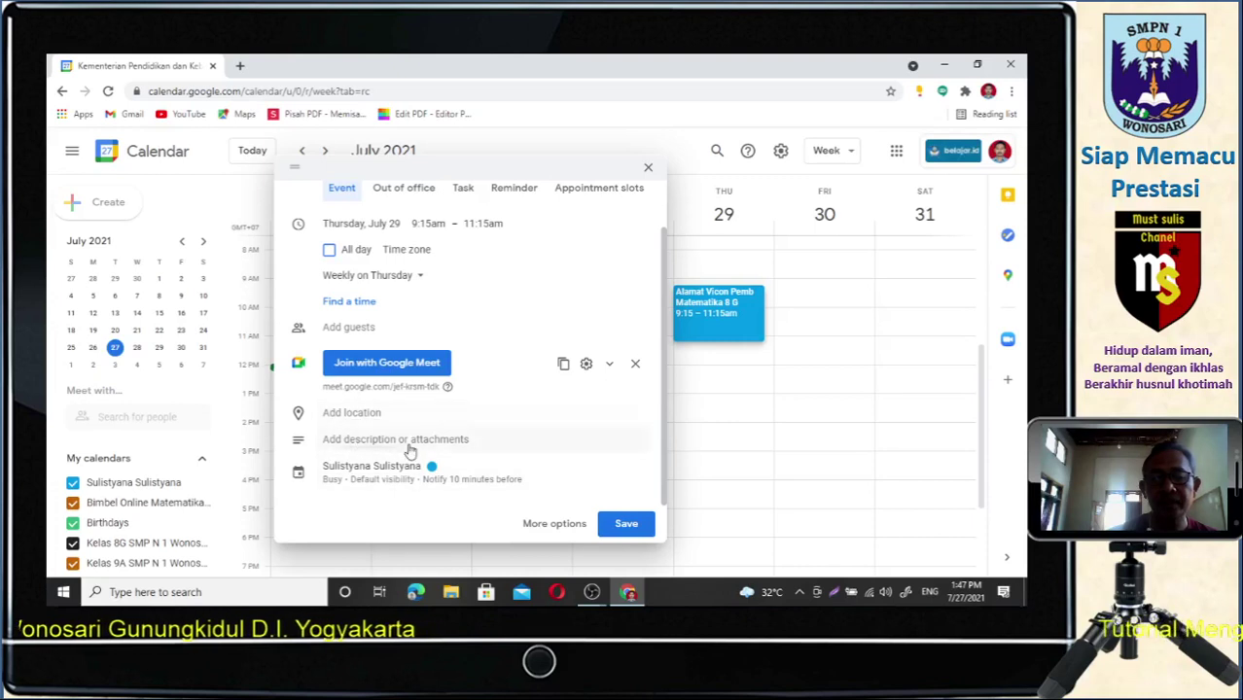
Save the weekly event and check its occurrence in the week of August 1, ending back on the current week.
click(625, 526)
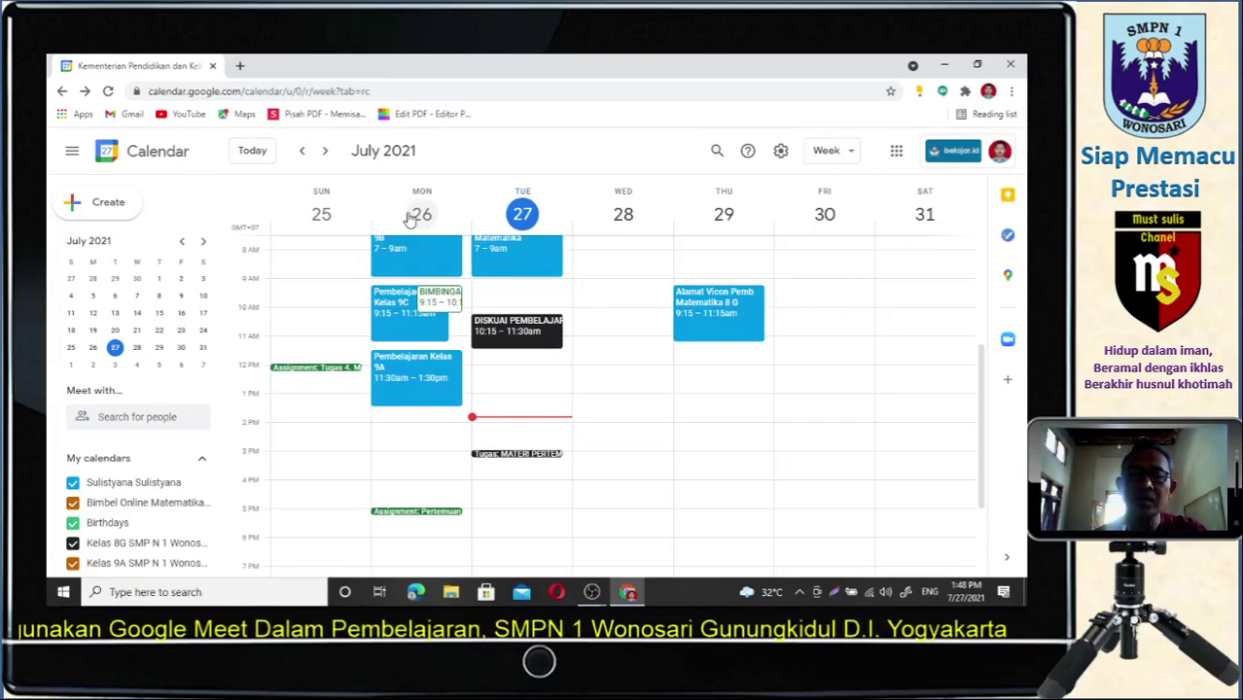
click(327, 156)
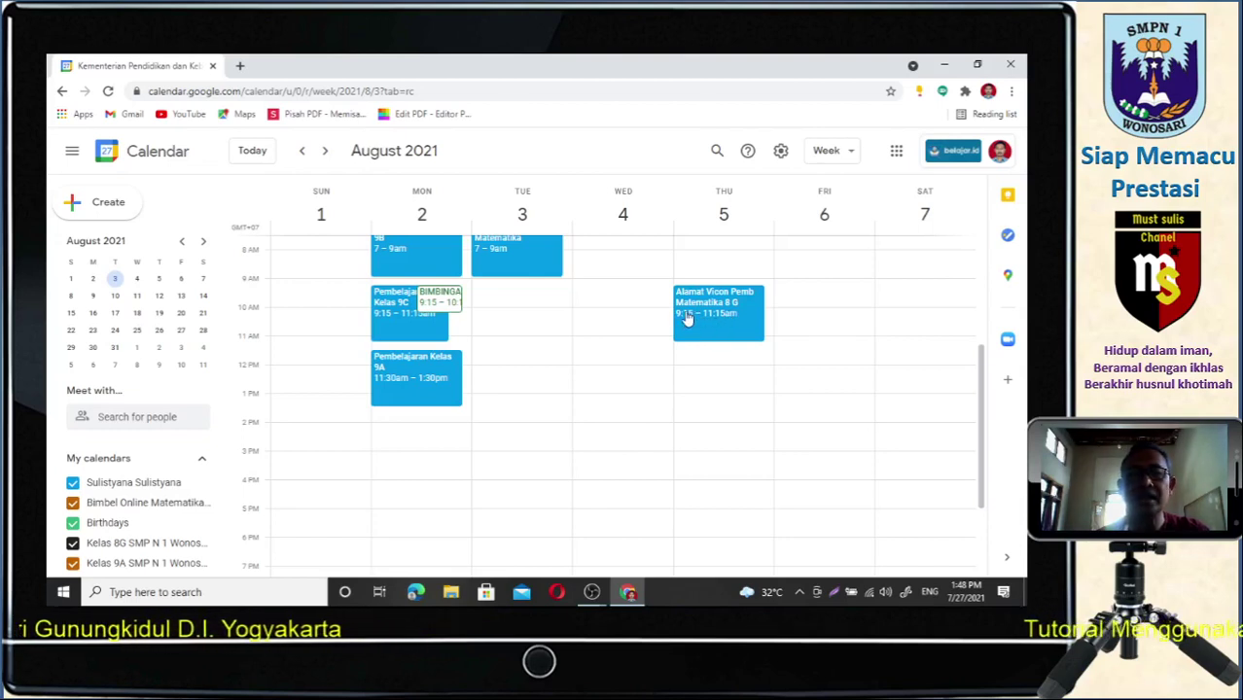
click(302, 152)
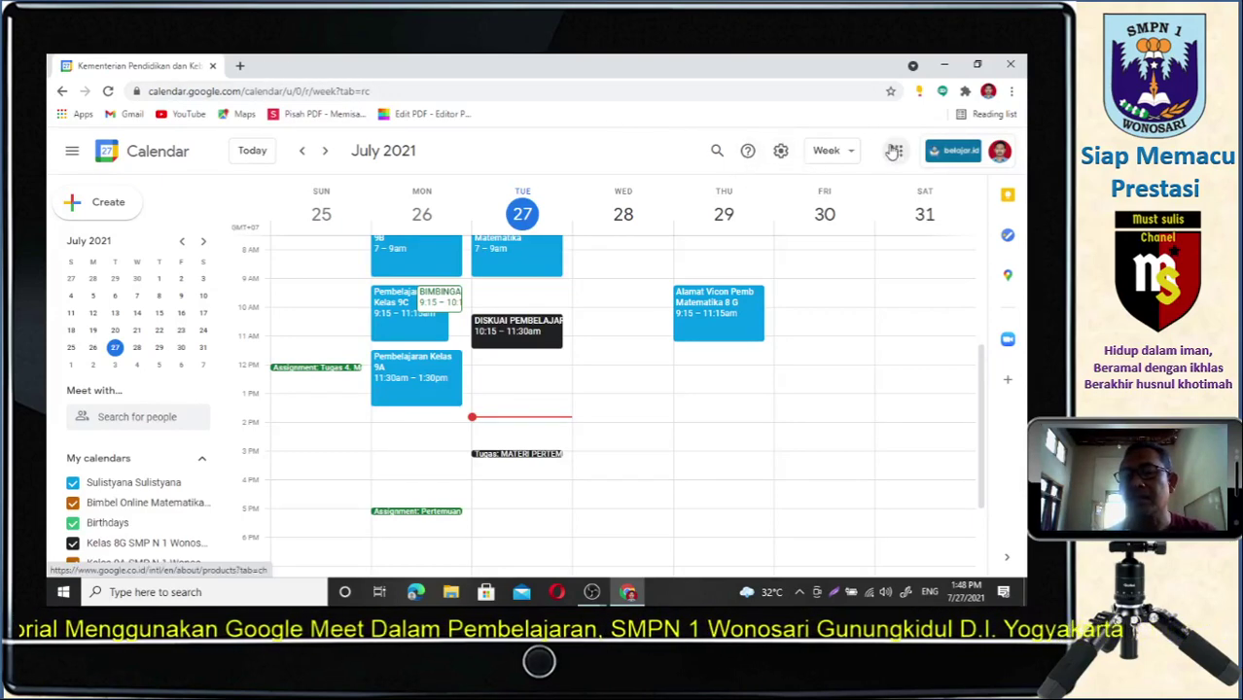
Open Google Classroom from the Google apps in a new browser tab.
click(240, 68)
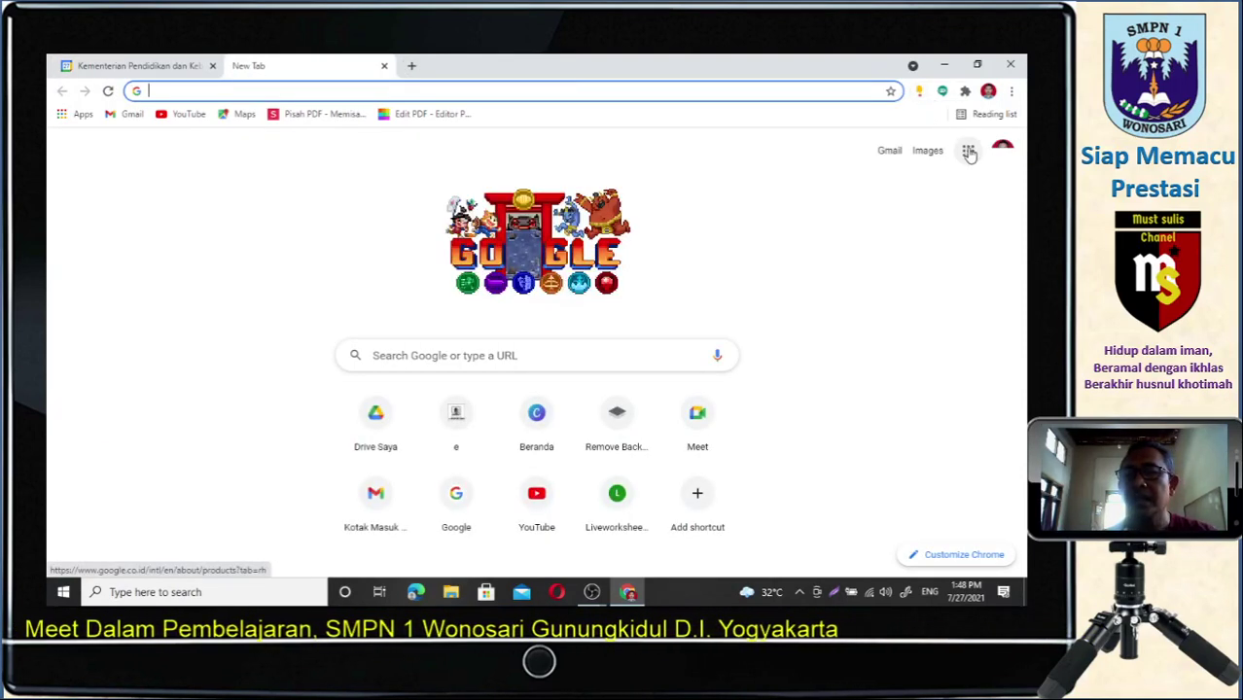
click(969, 154)
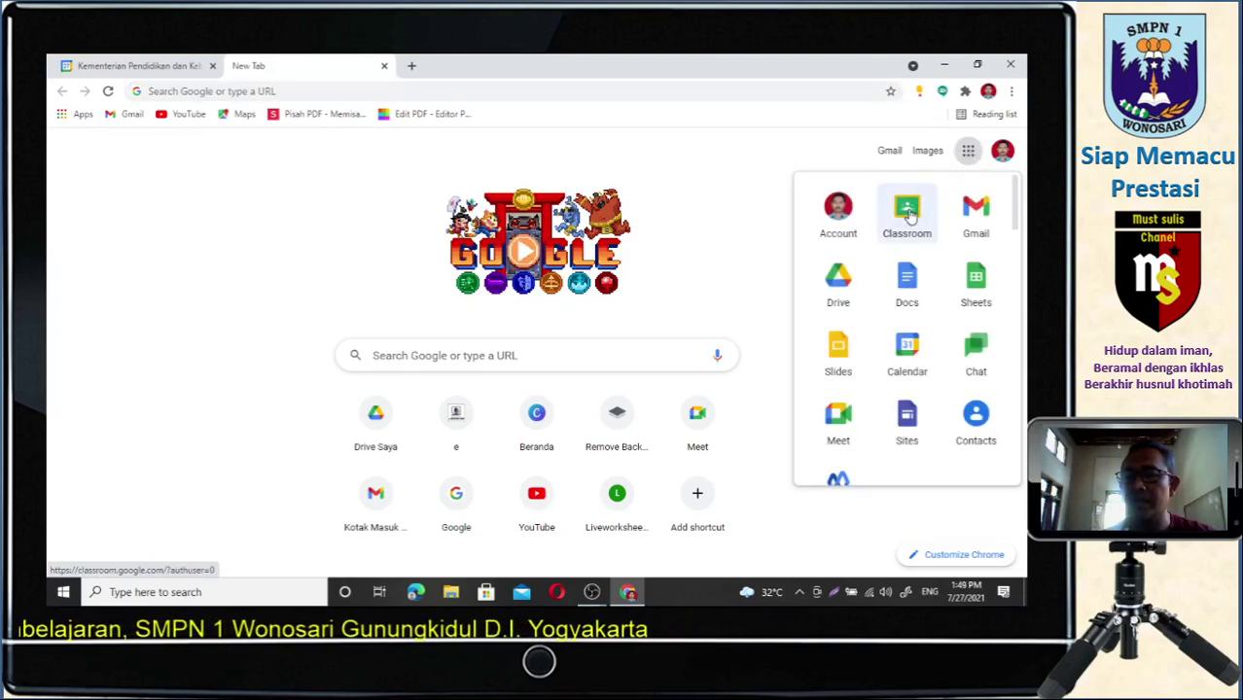
click(907, 215)
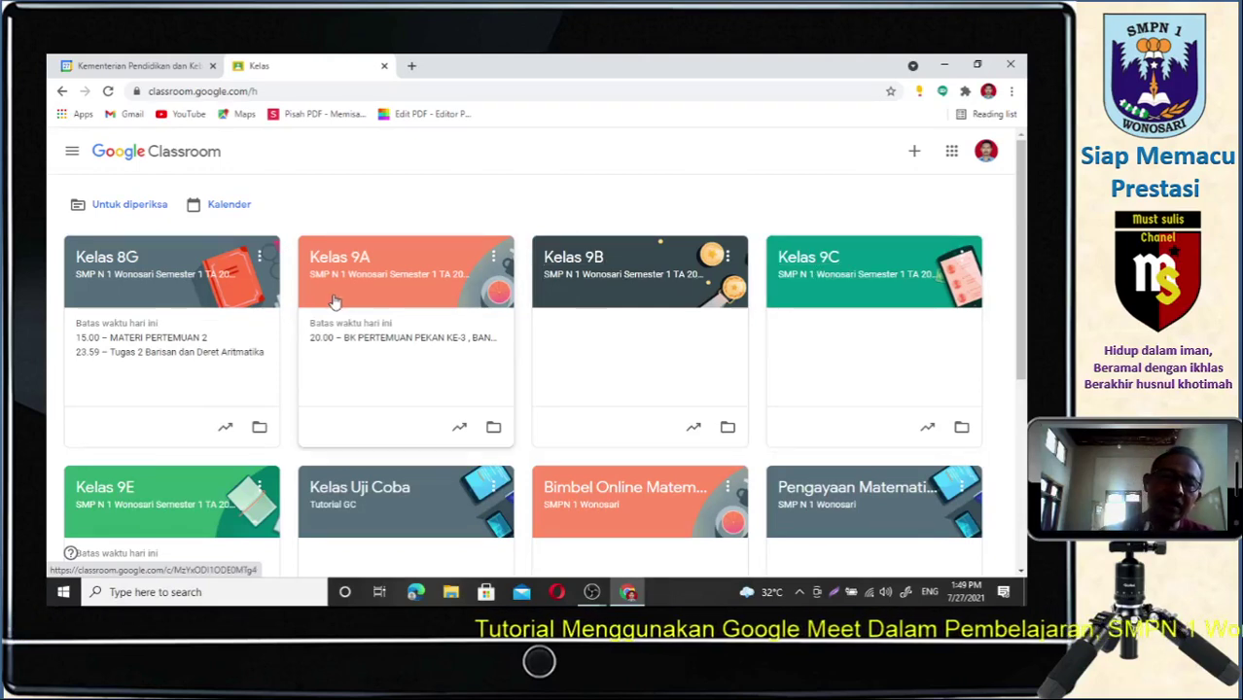
Start a new Materi post in the Tugas Kelas section of Kelas 8G.
click(123, 274)
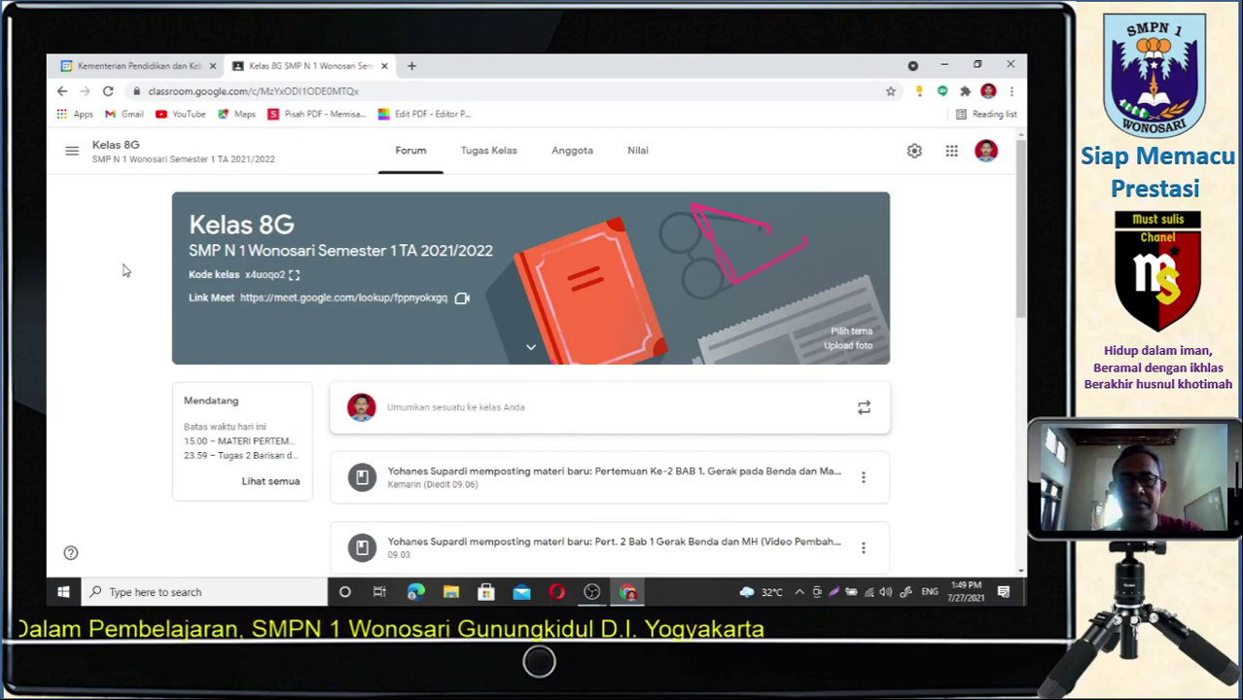
click(497, 158)
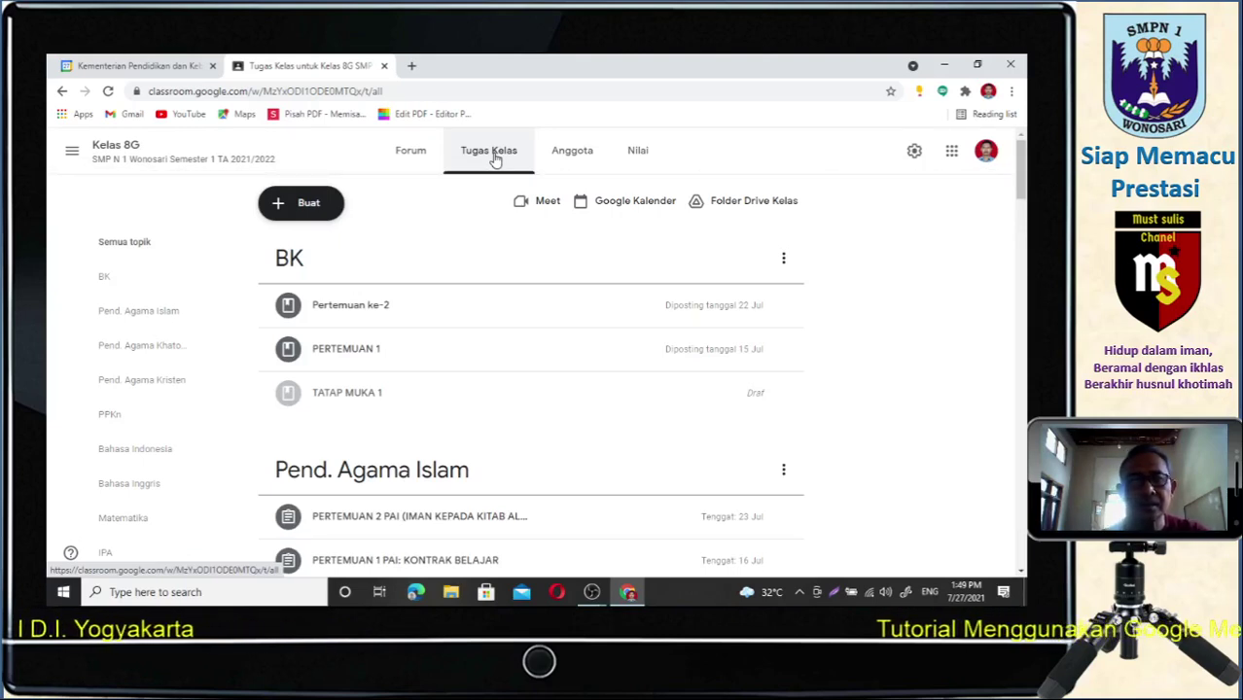
click(308, 207)
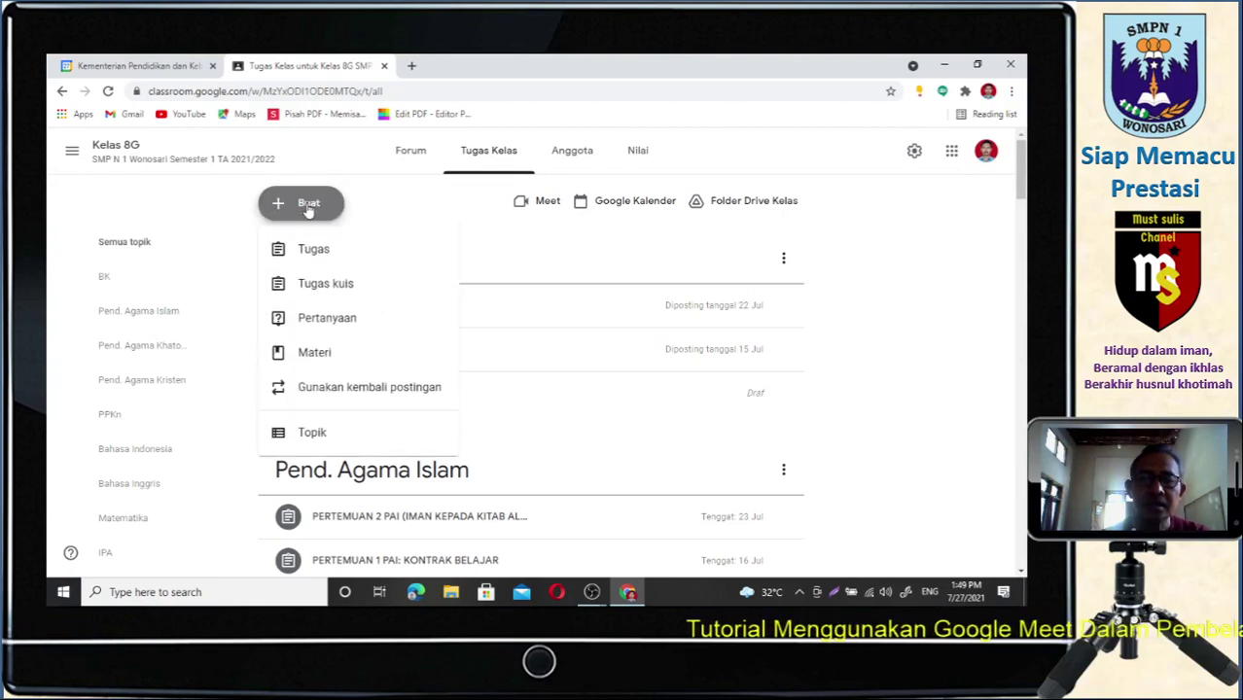
click(321, 356)
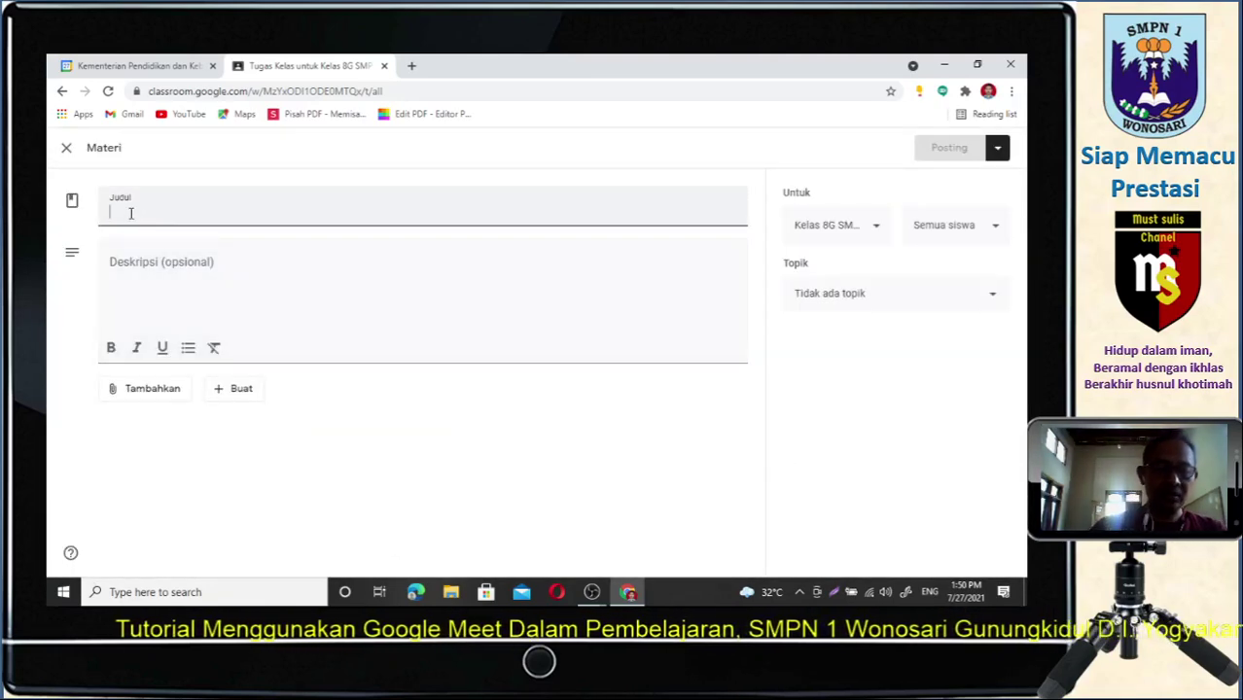
Title the material "Alamat Vicon Hari Kamis (09.15 - 11.15)".
text(A)
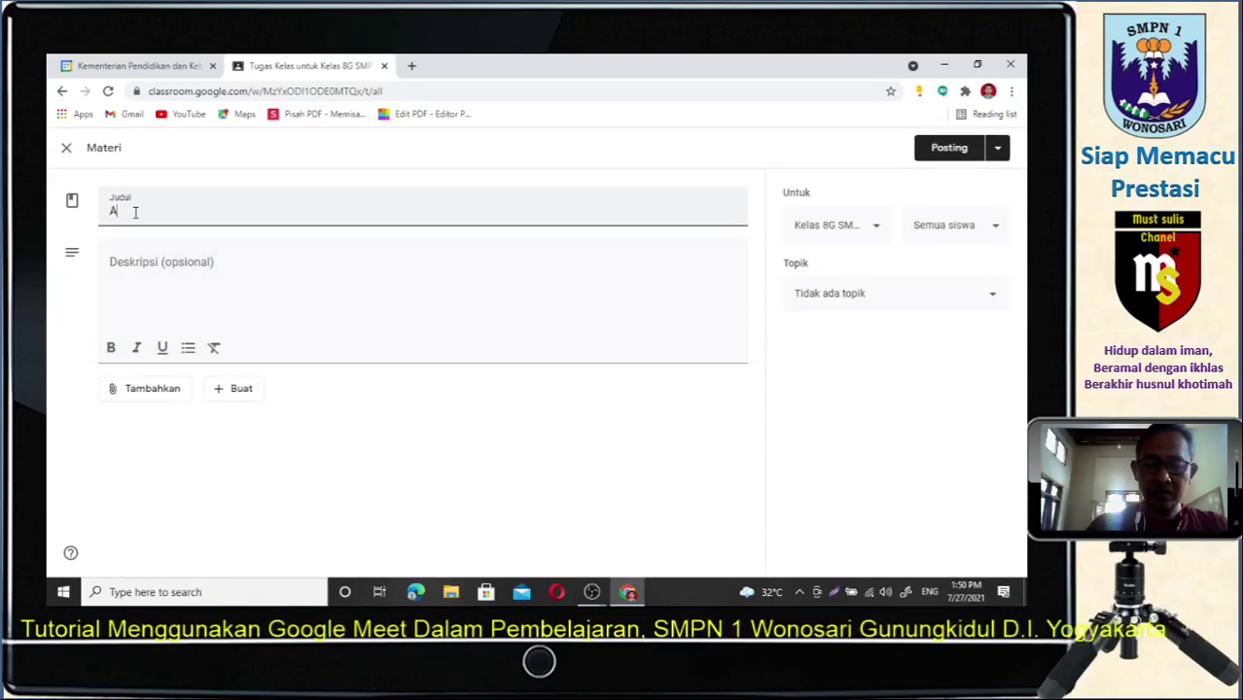
text(lamat V)
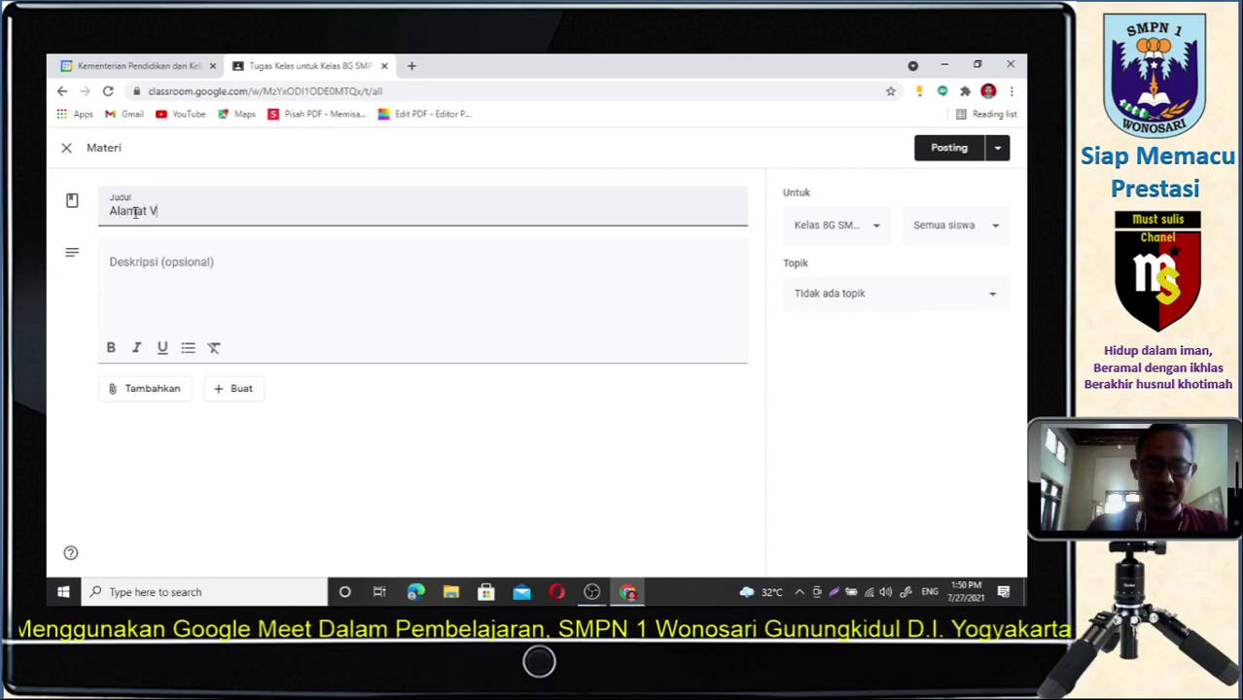
text(icon )
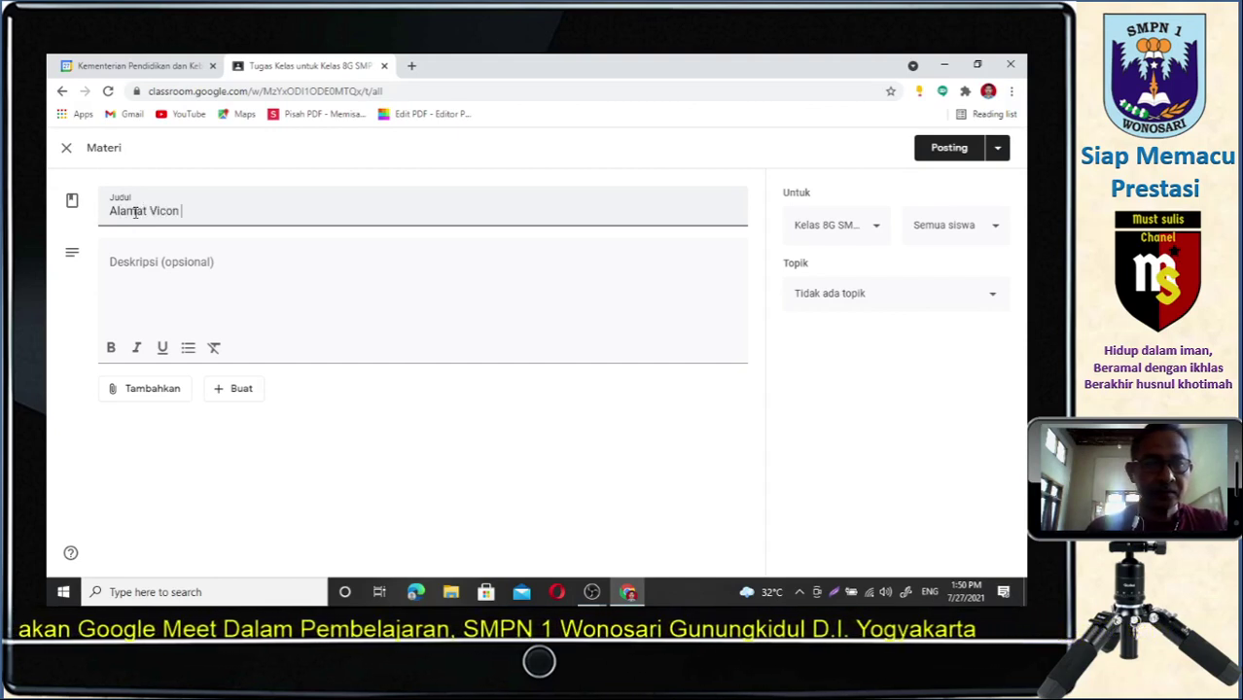
text(Har)
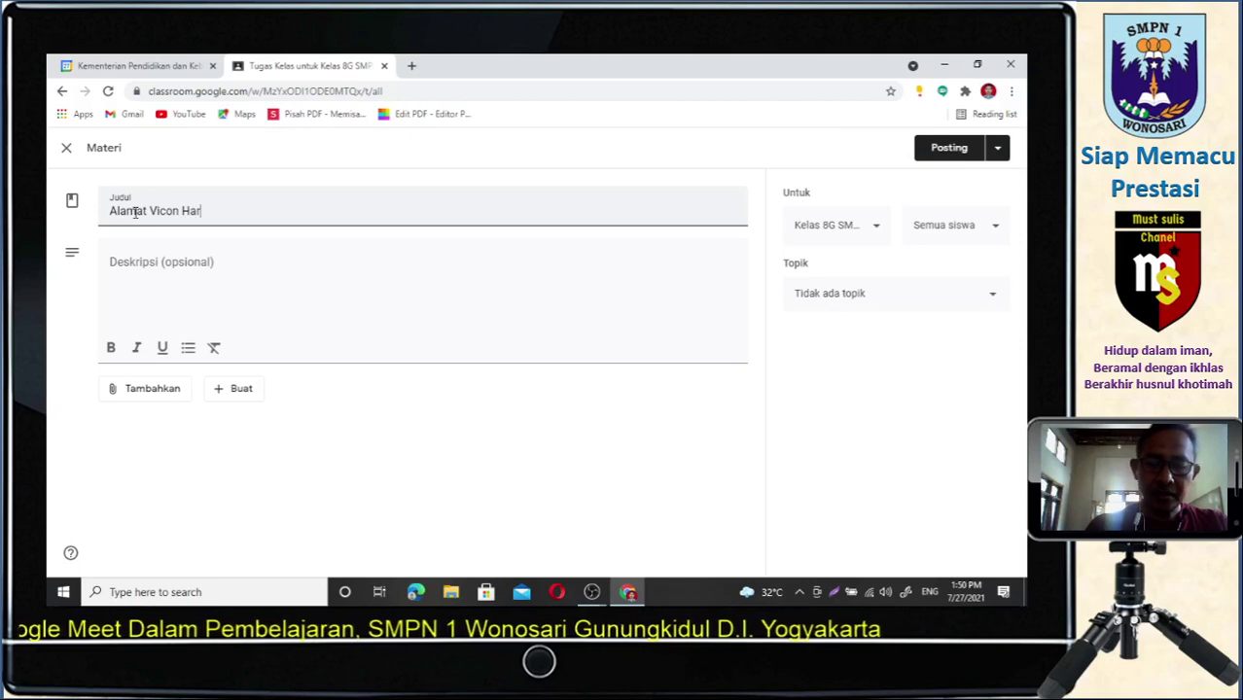
text(i Kamis)
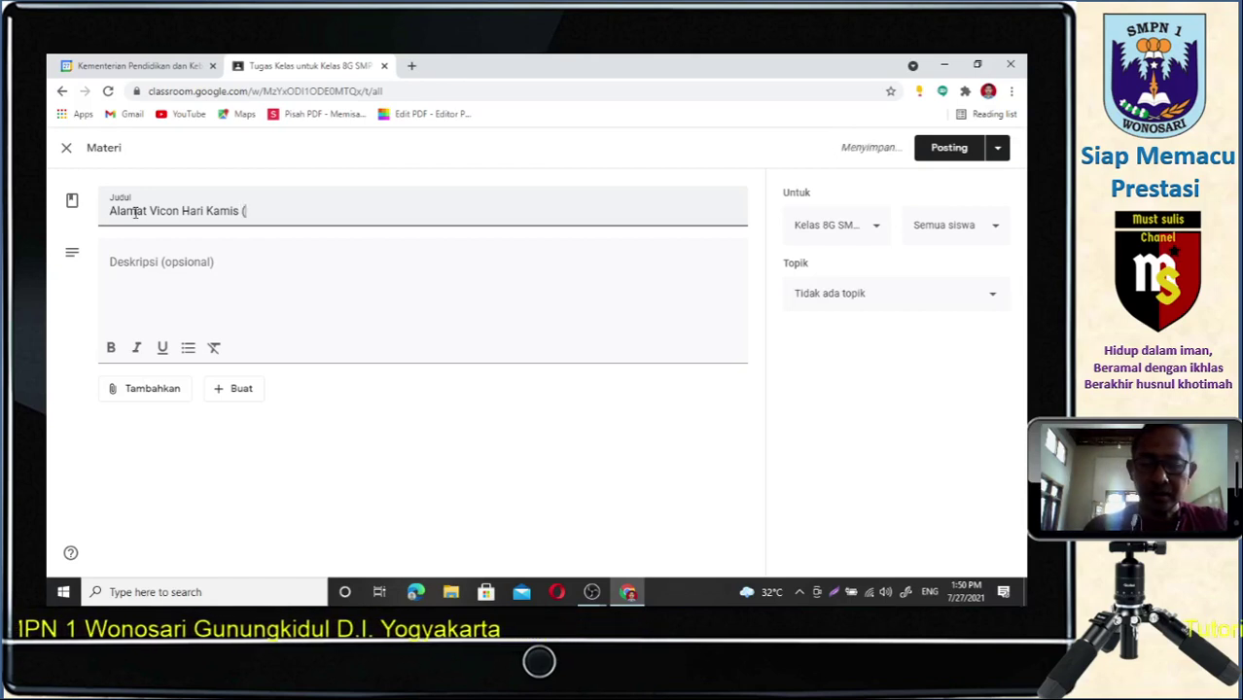
text((09.15 -)
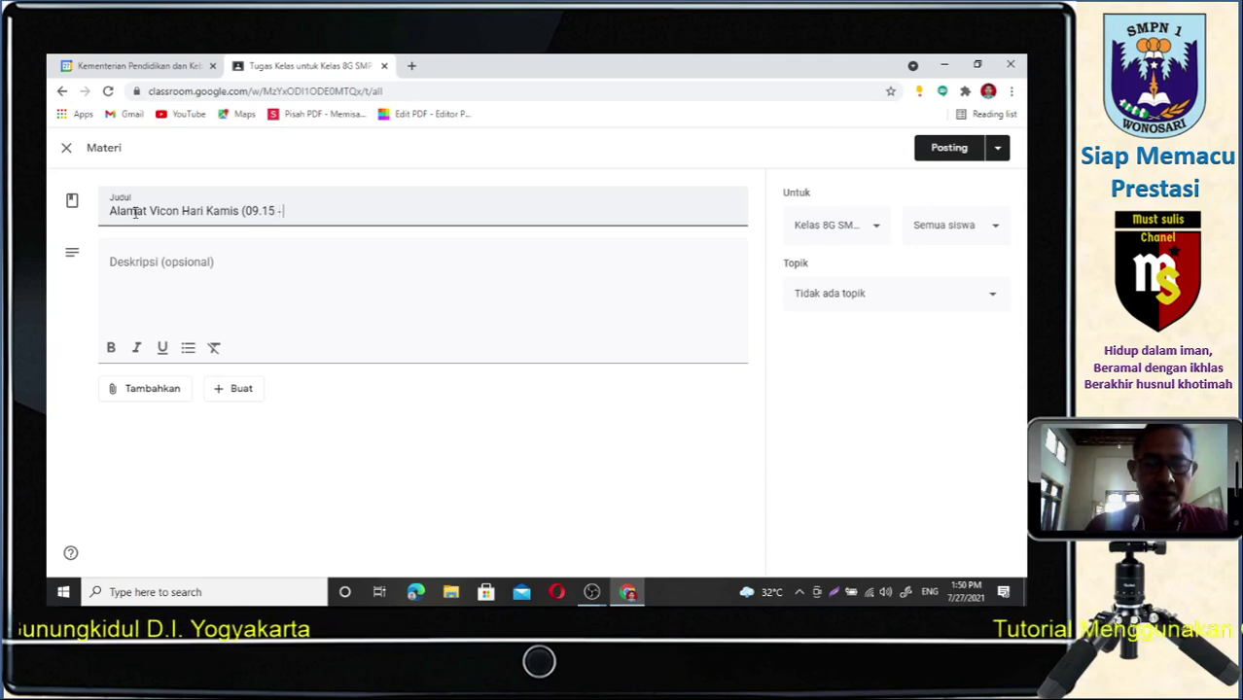
text( 11.15)
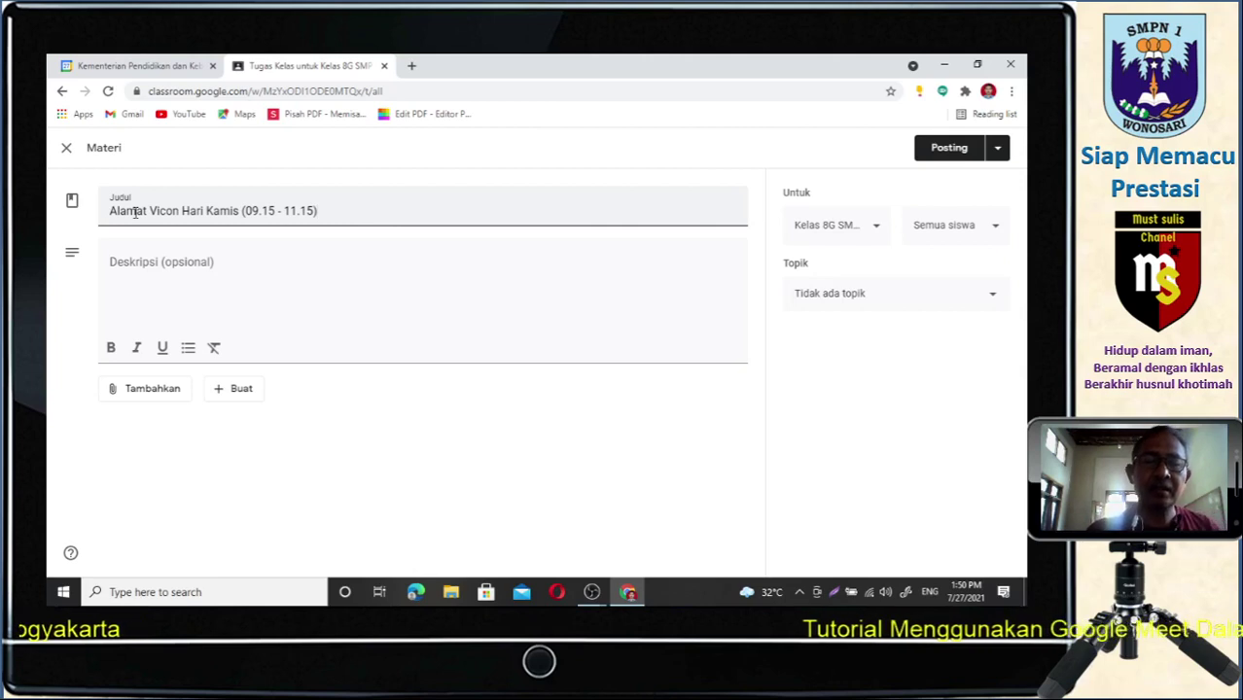
Write the description's opening line "Untuk masuk ke GMeet silakan klik alamat berikut:" and begin a new line below it.
click(114, 264)
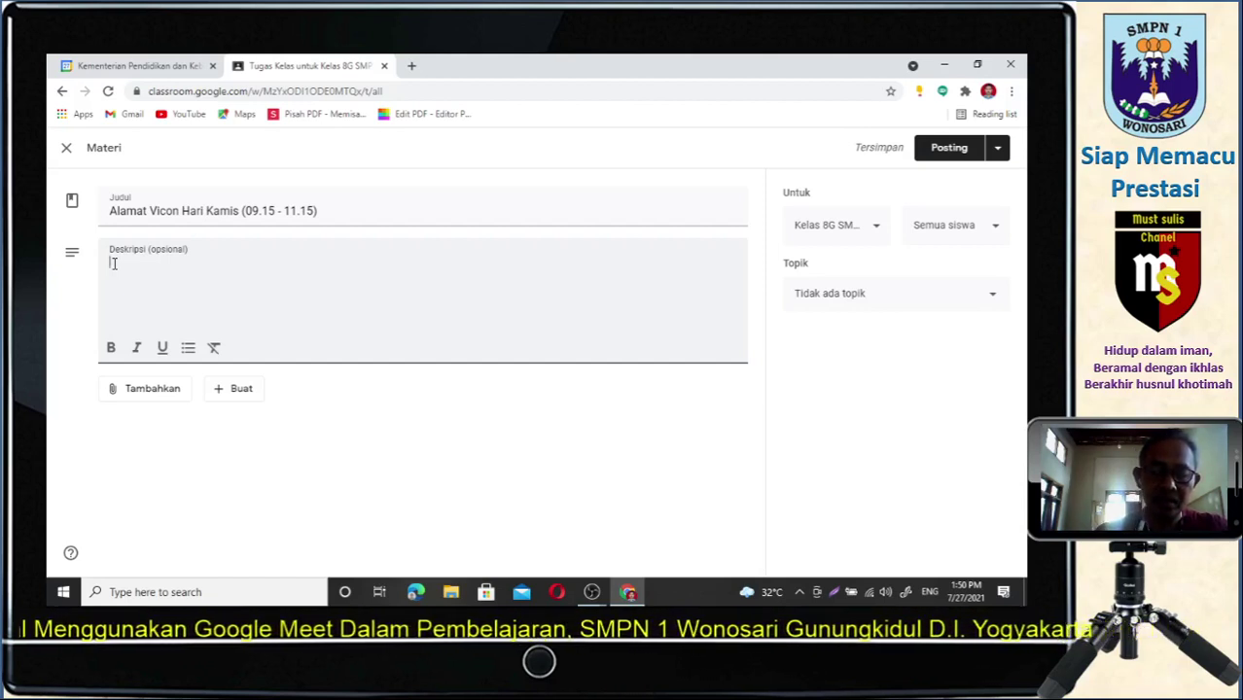
text(ntuk mi)
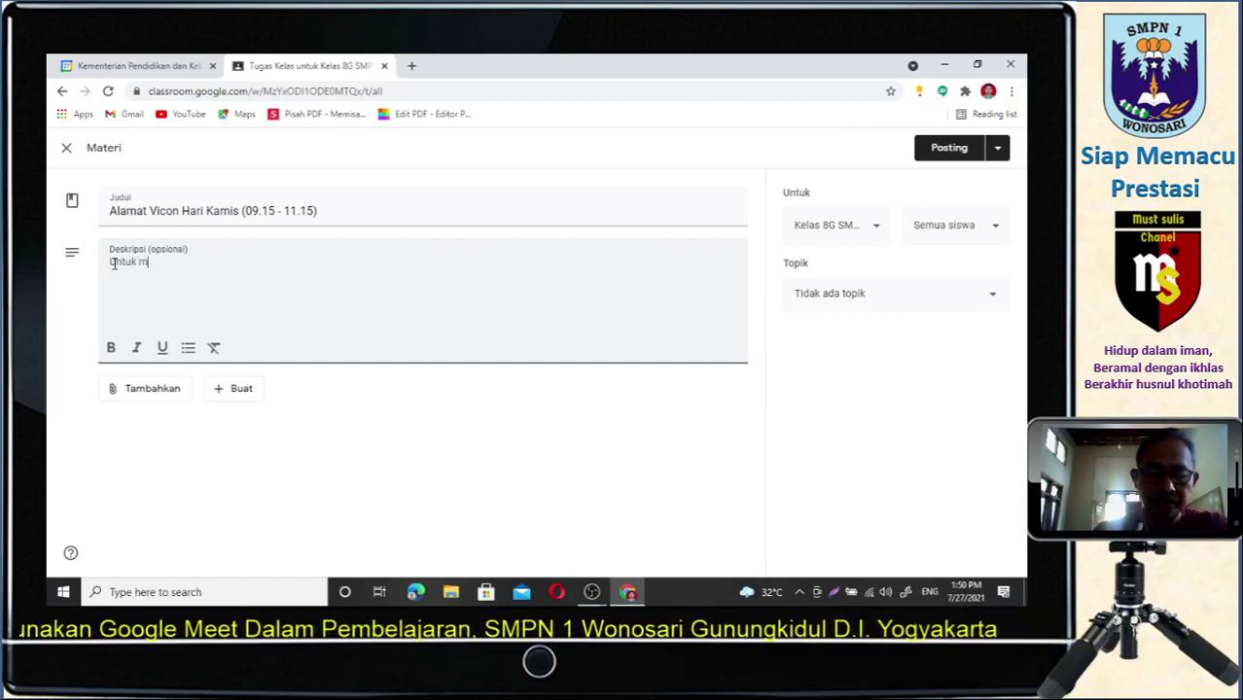
text(suk ke)
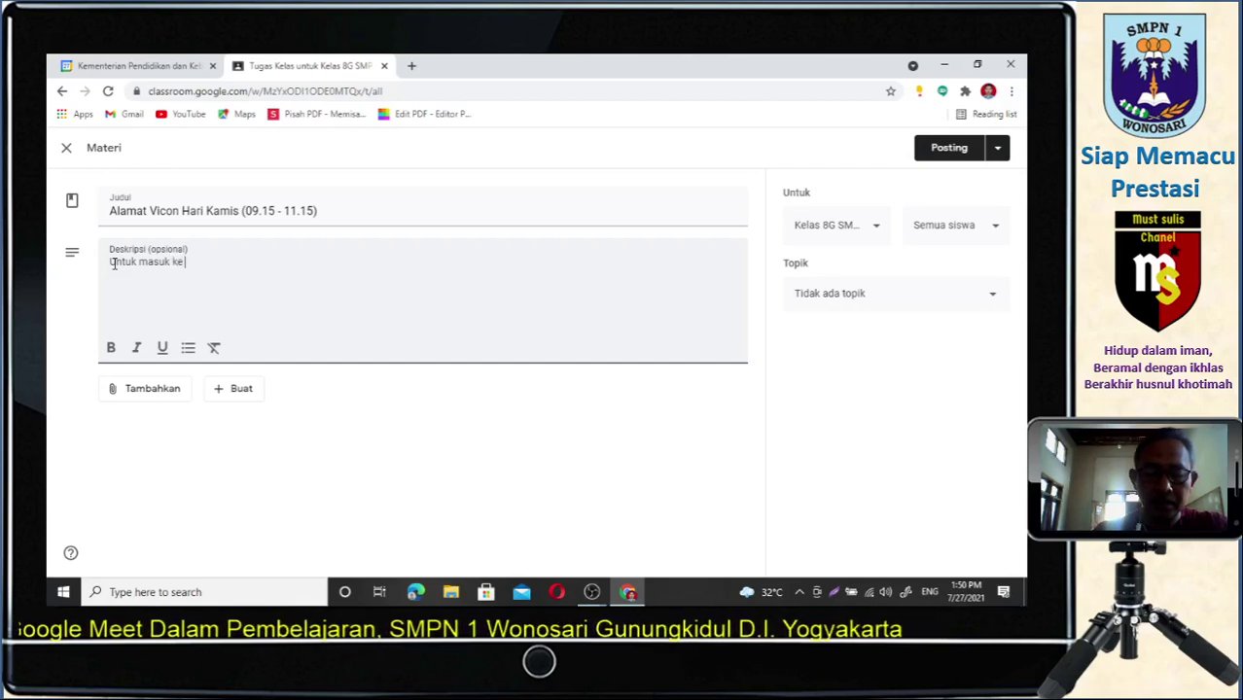
text( G)
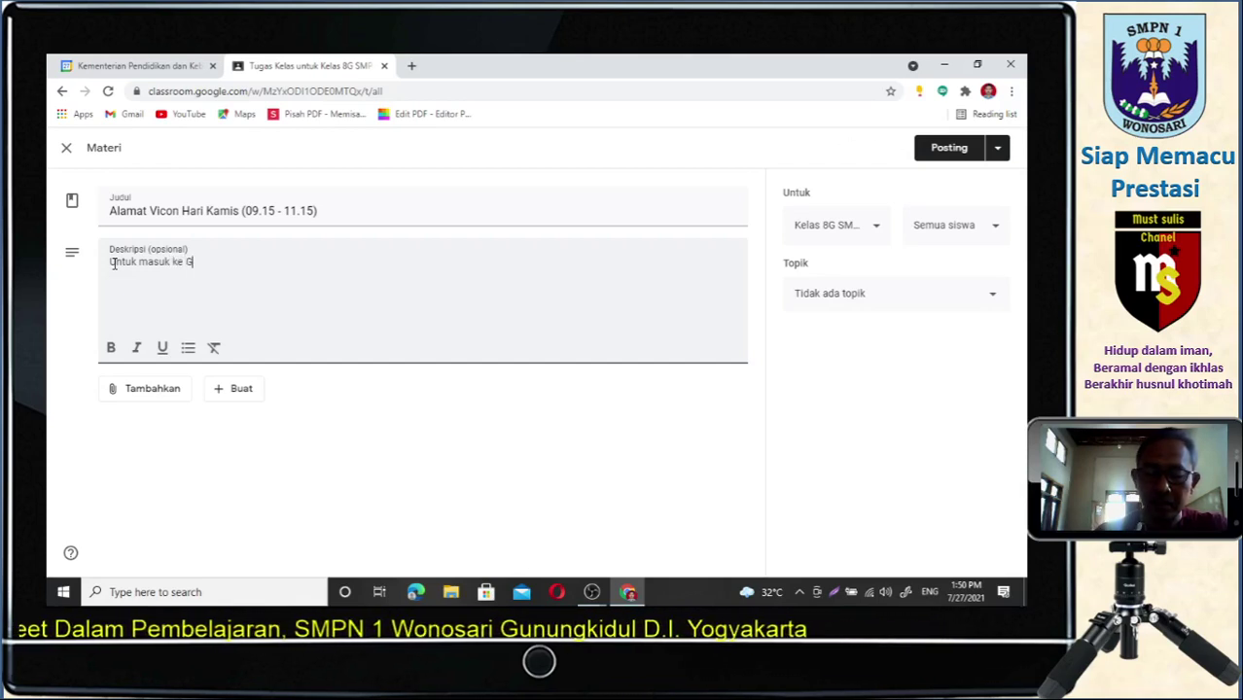
text(Me)
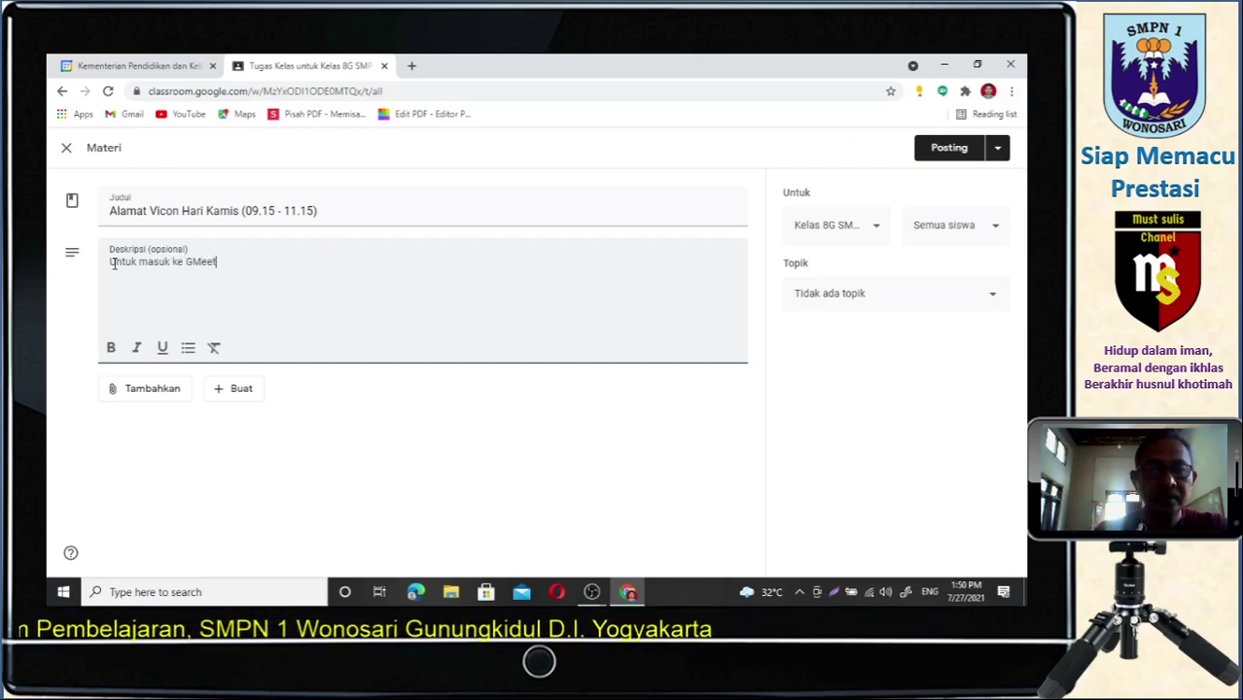
text(et )
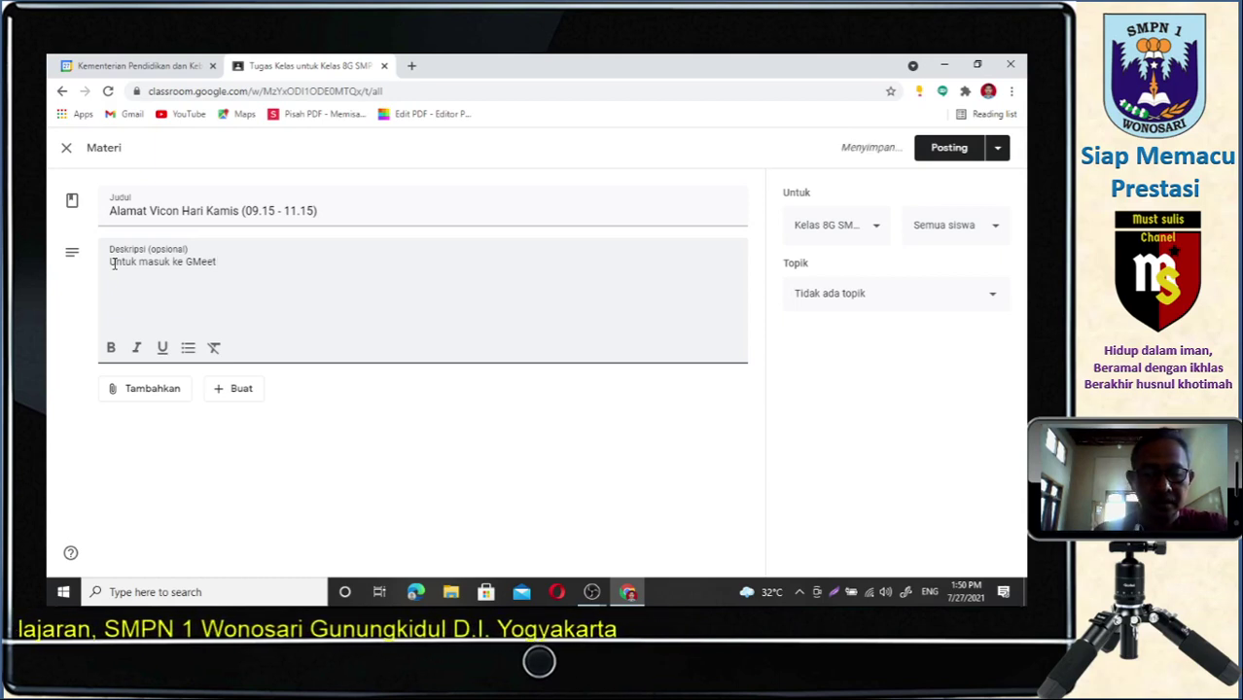
text(silakan k)
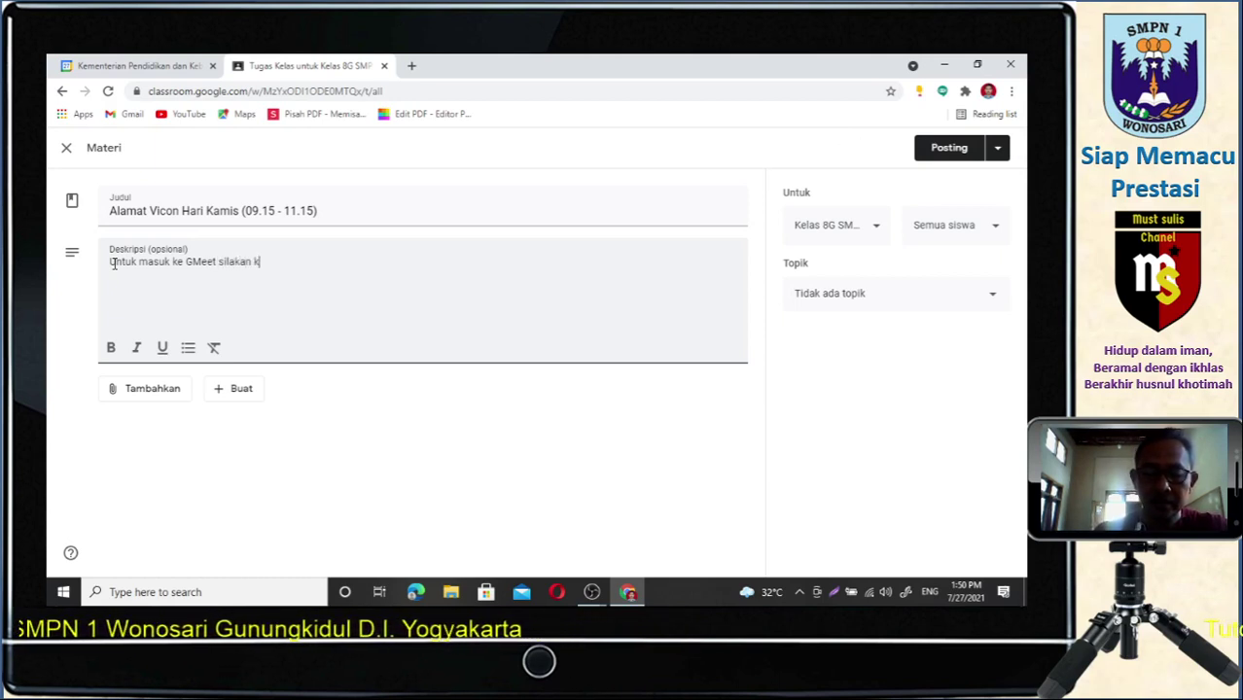
text(lik alamat)
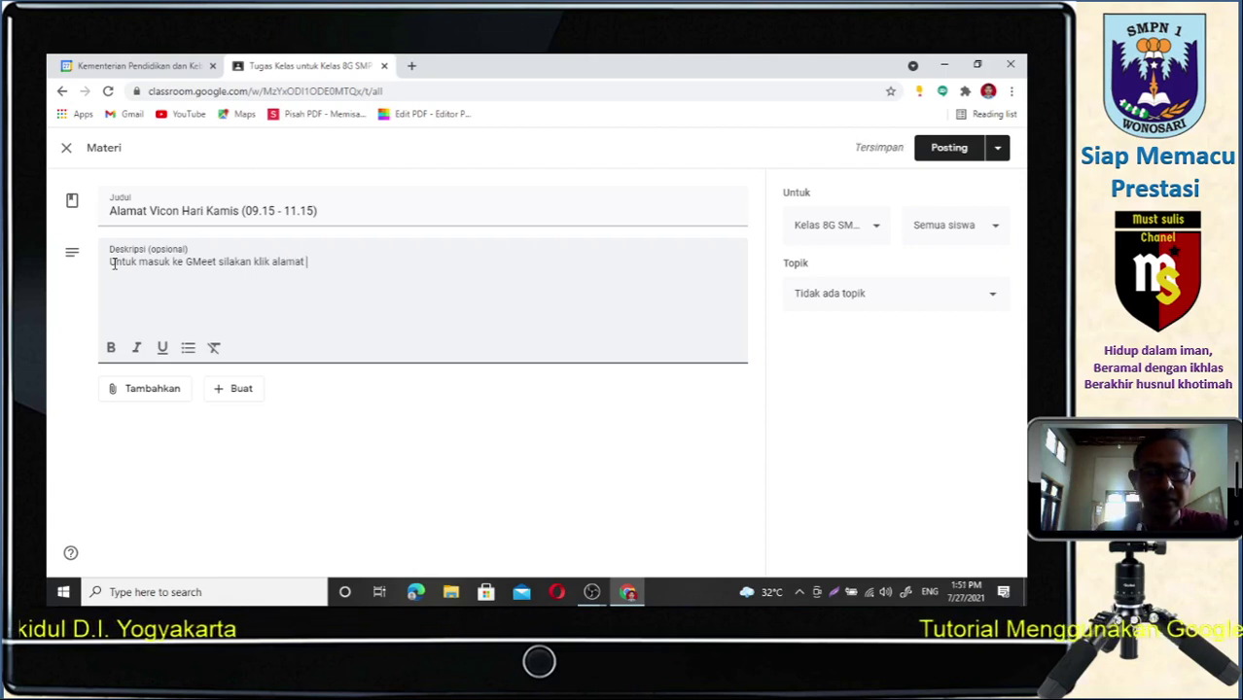
text(beri)
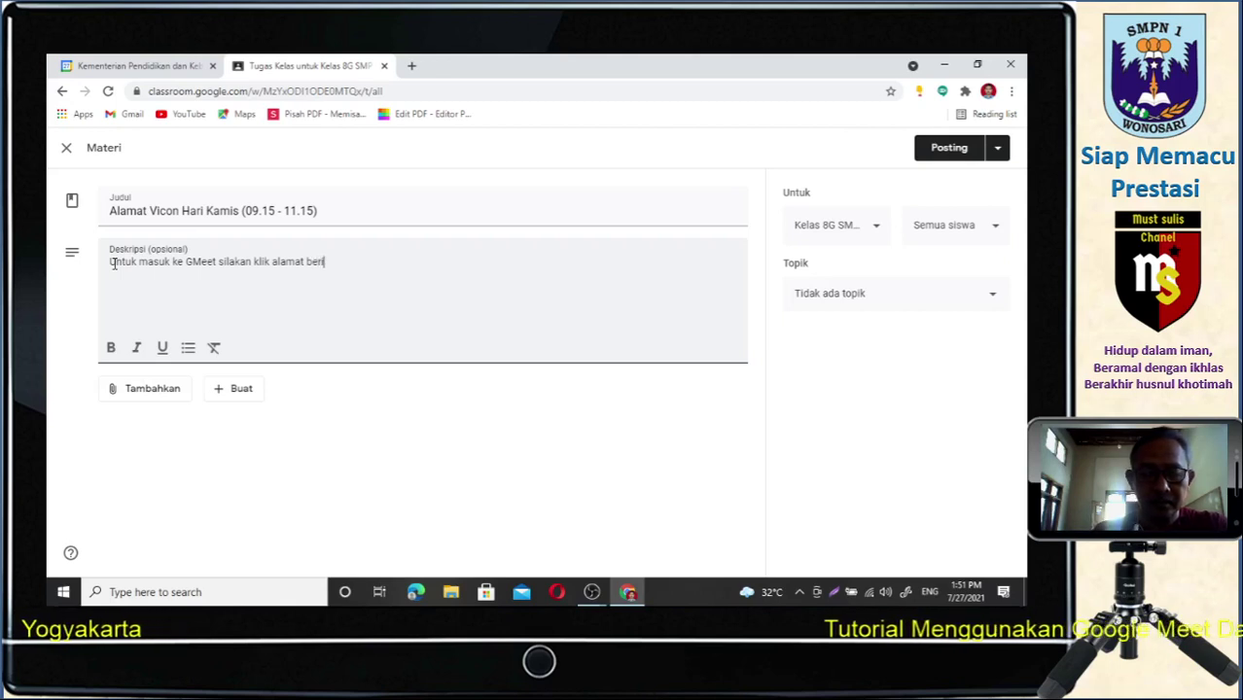
text(kut:)
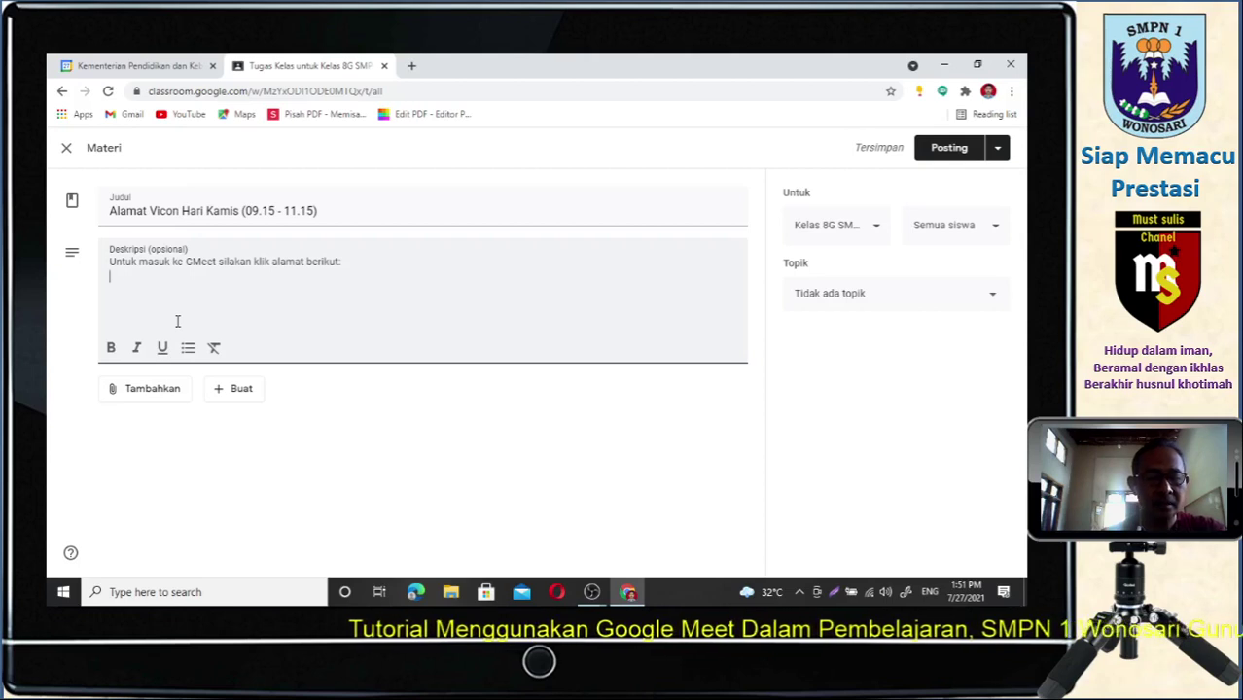
Paste the copied Google Meet joining info, including its dial-in number and PIN, below the description's opening line.
right_click(127, 291)
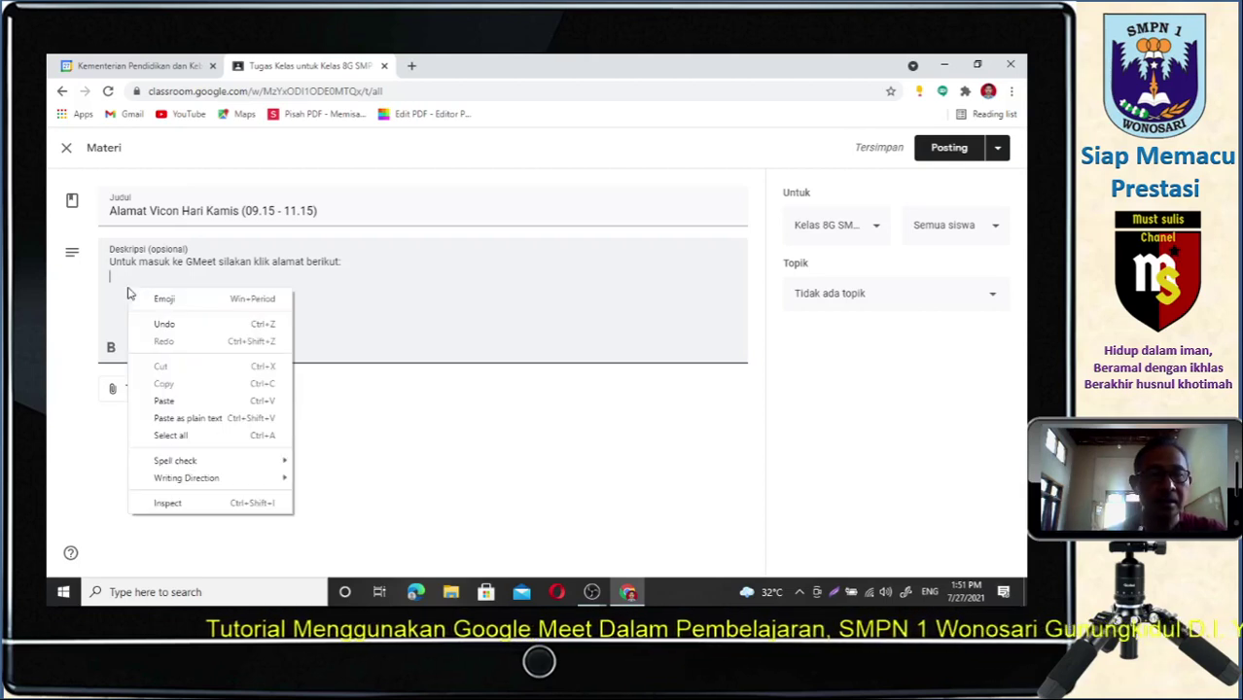
click(172, 401)
click(172, 402)
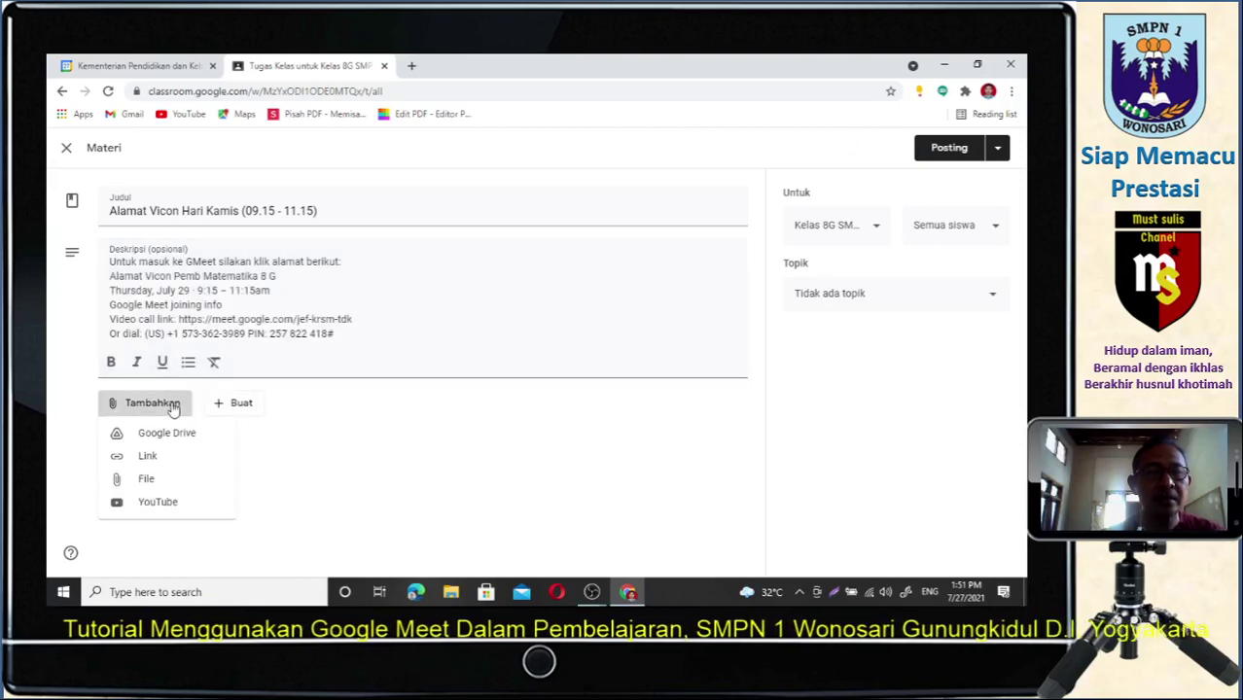
click(557, 286)
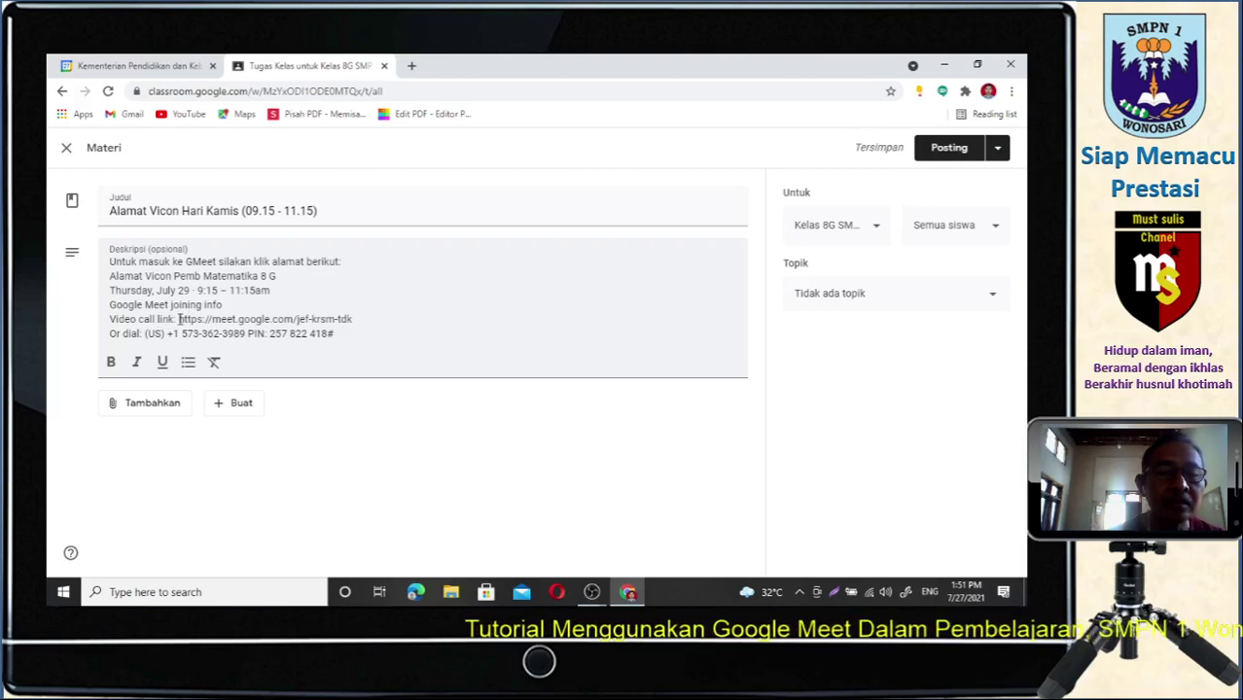
Copy the Meet video call link from the description and attach it to the material as a link.
drag(179, 319, 355, 319)
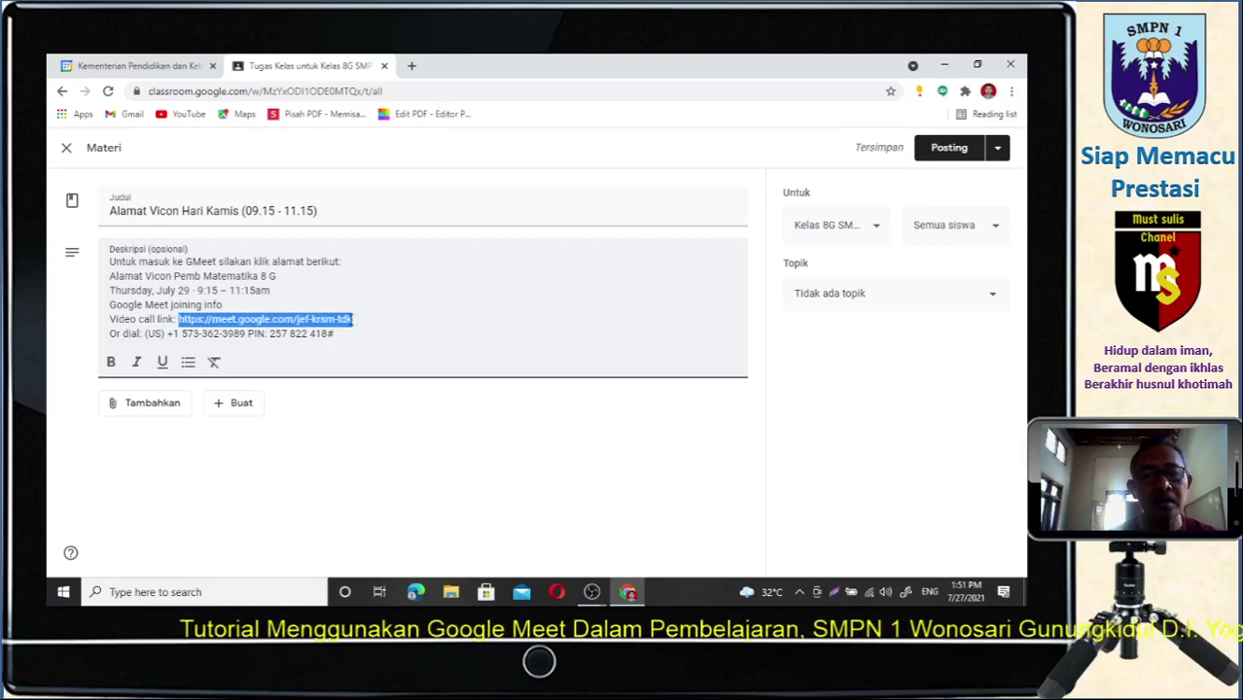
right_click(338, 323)
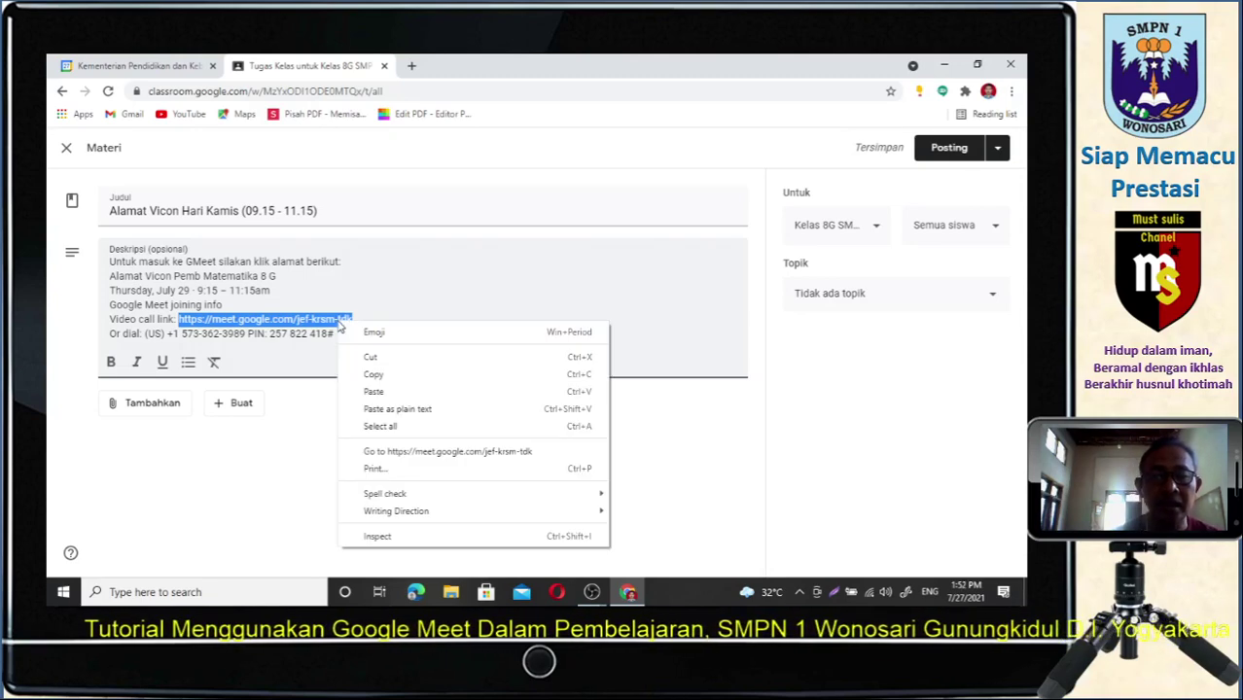
click(374, 374)
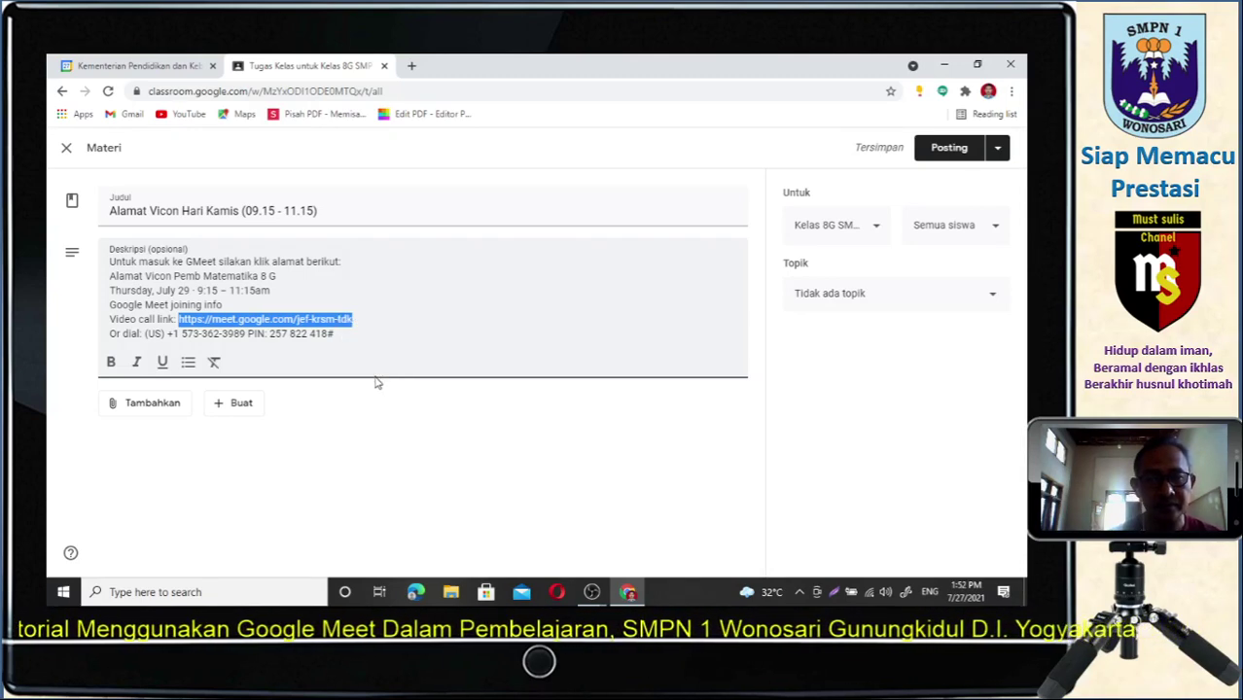
click(141, 409)
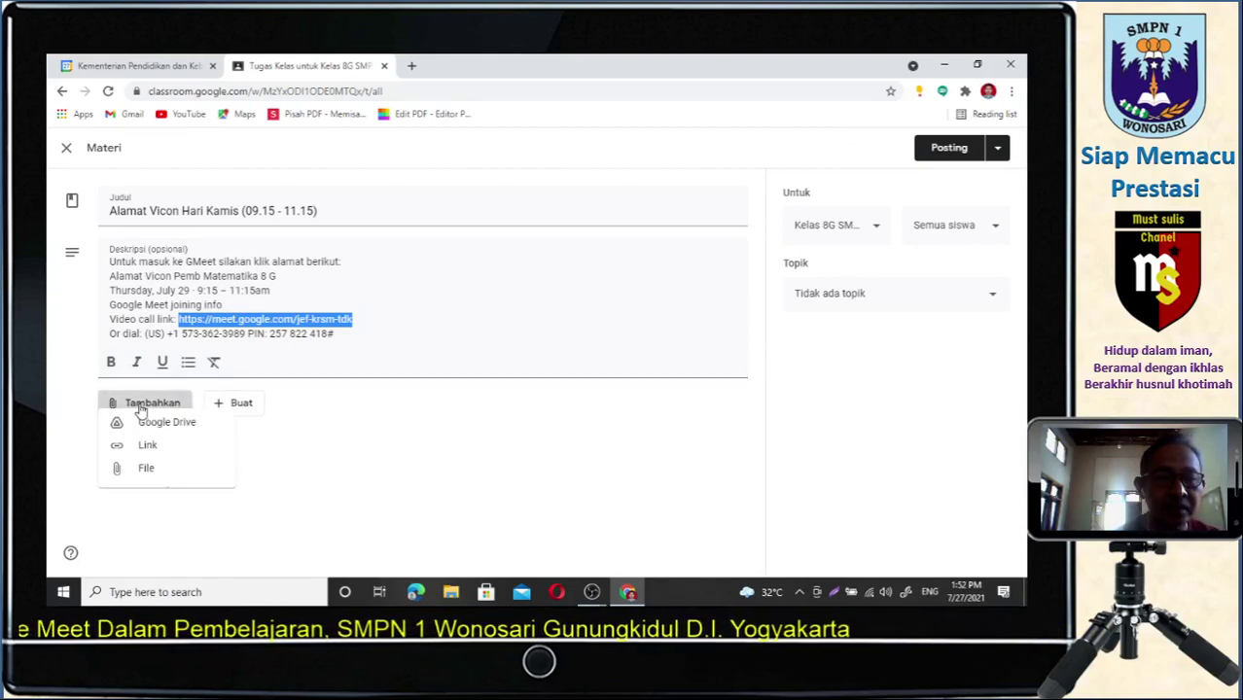
click(147, 457)
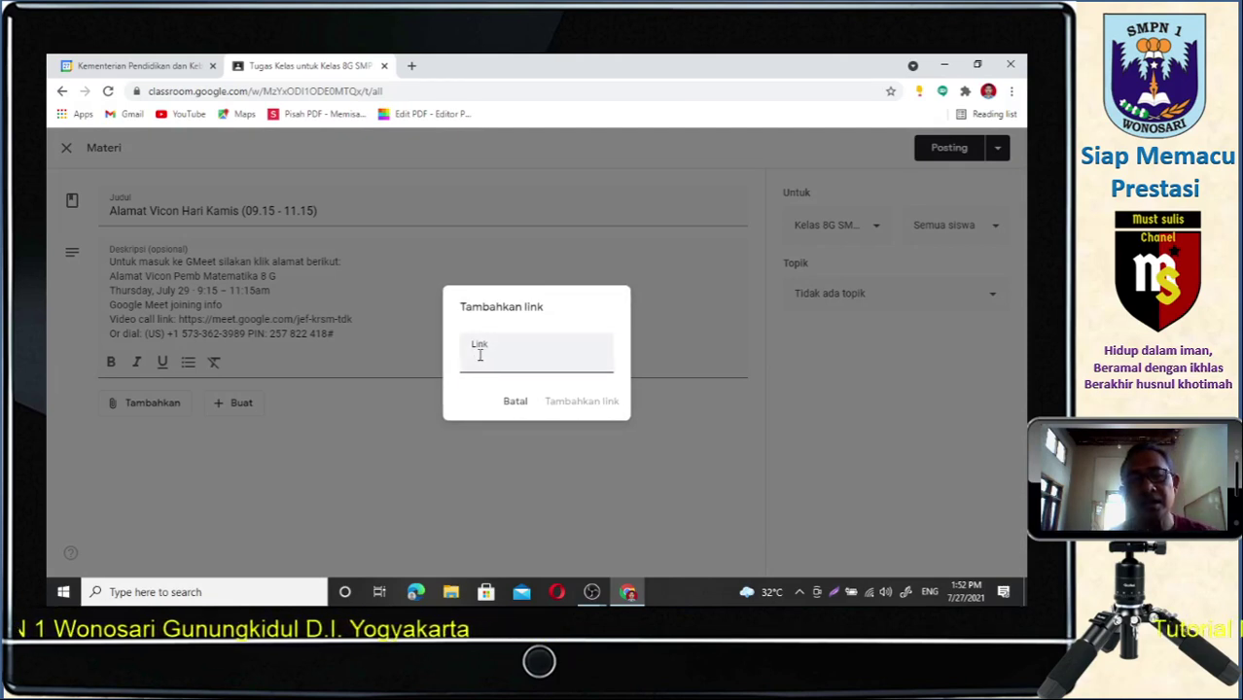
right_click(475, 362)
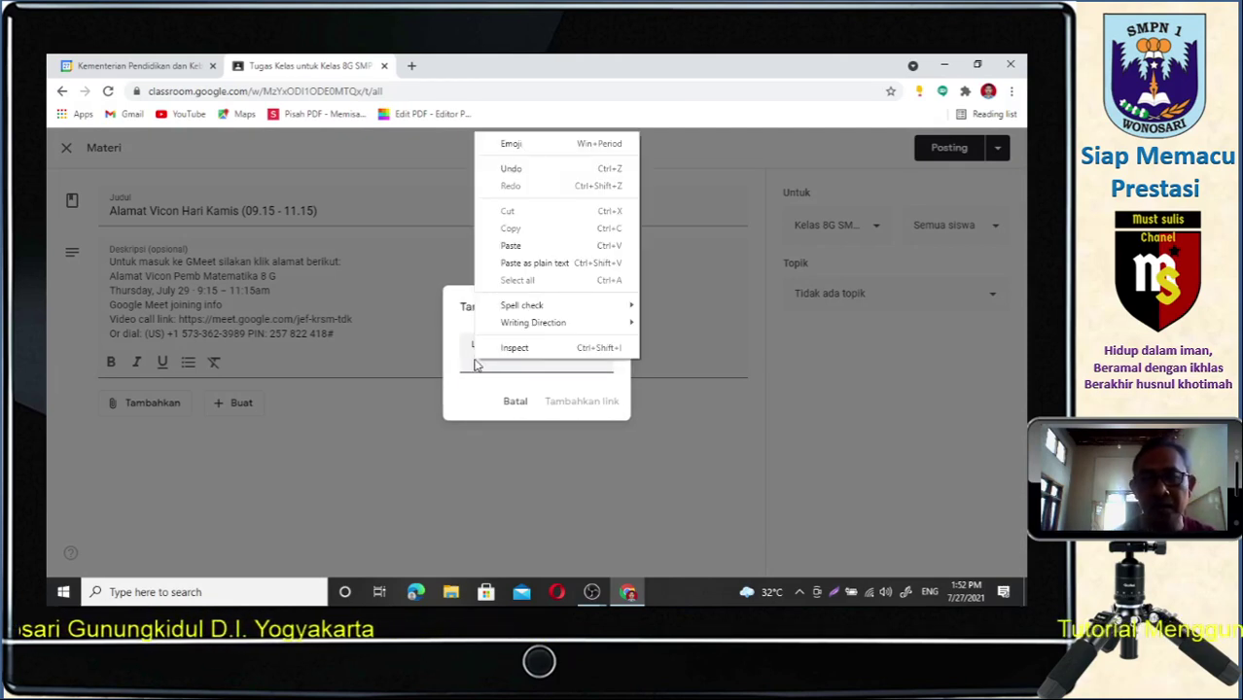
click(518, 250)
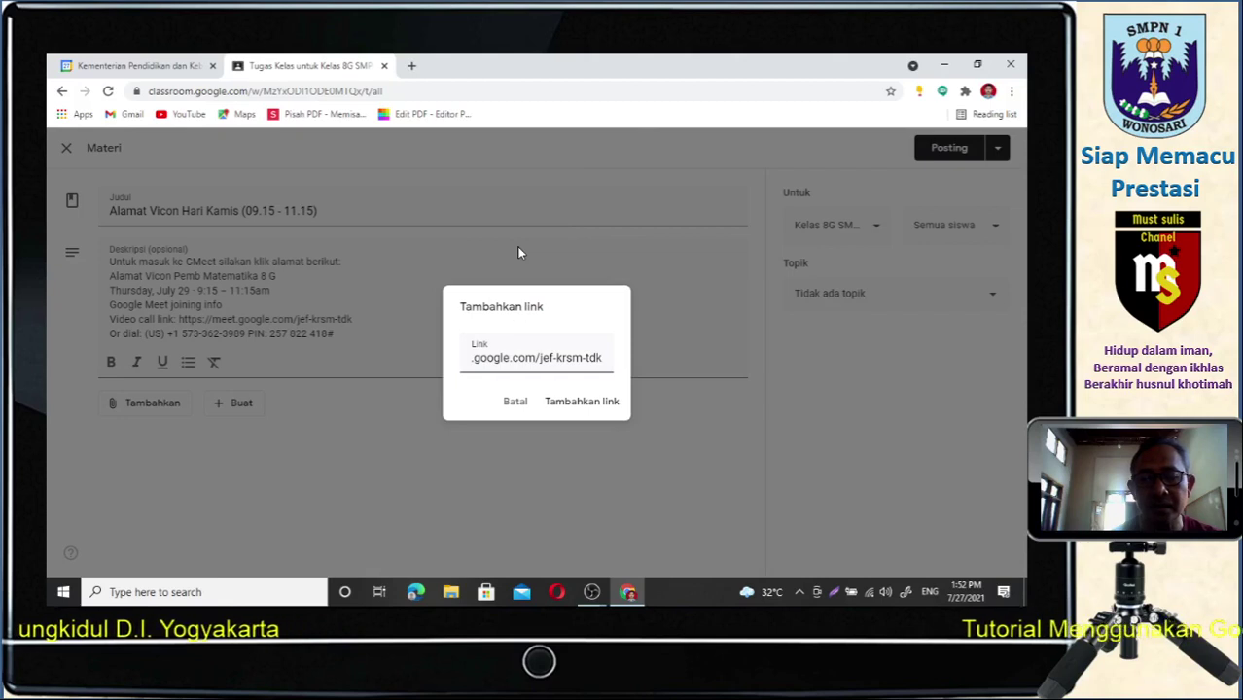
click(578, 409)
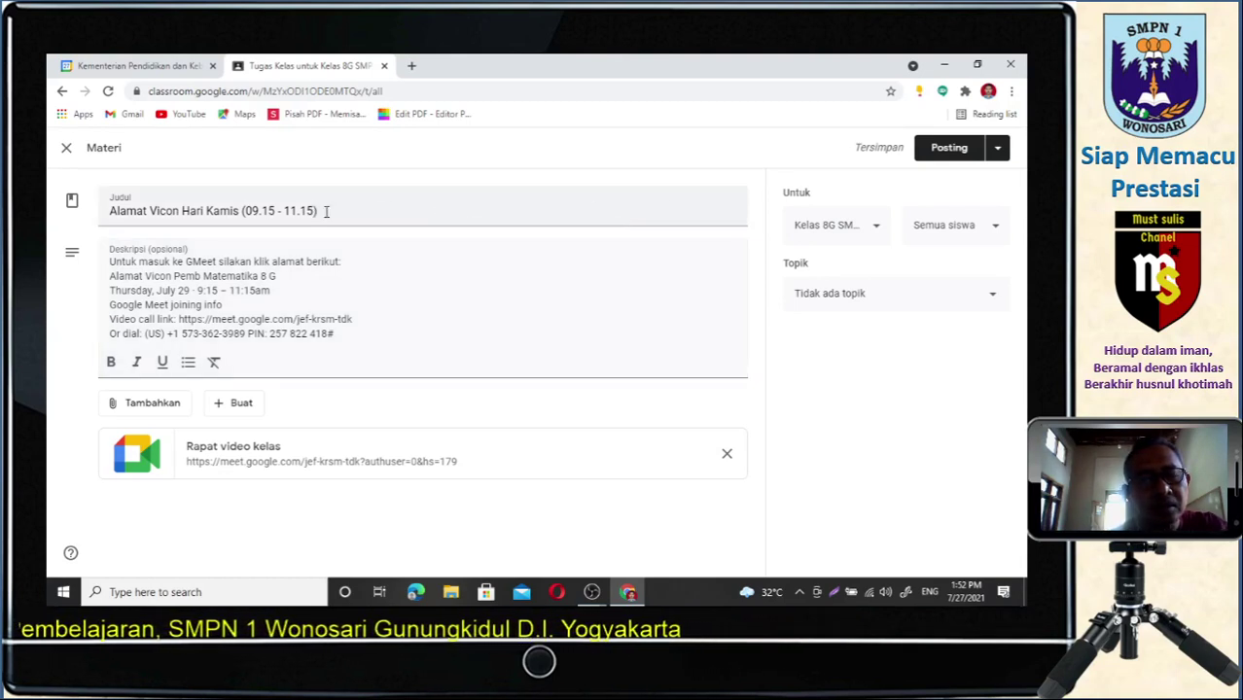
Assign the material to the Matematika topic and post it to the class.
click(820, 301)
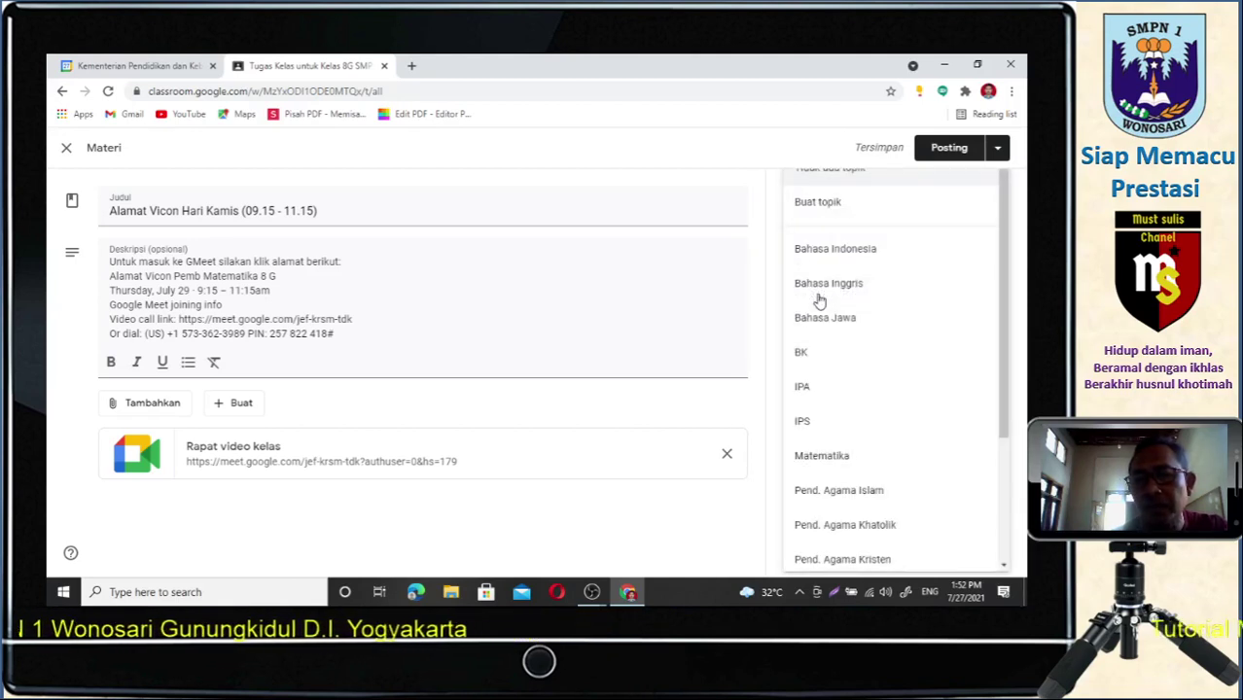
click(819, 457)
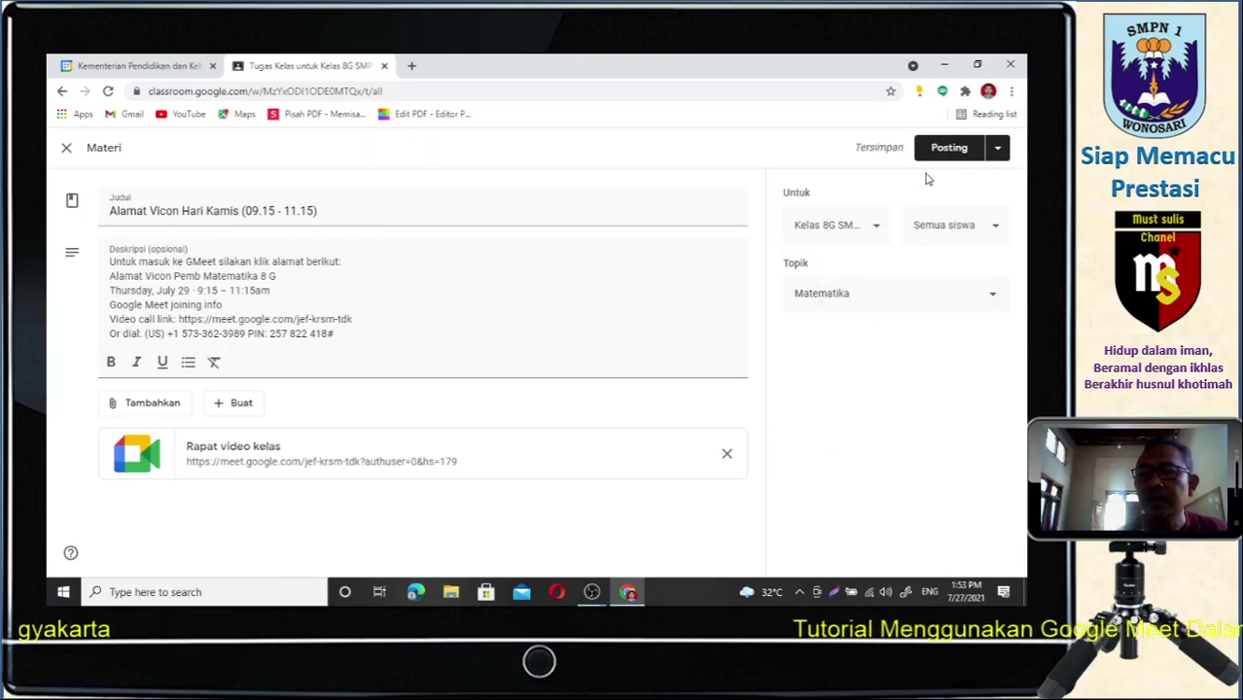
click(949, 152)
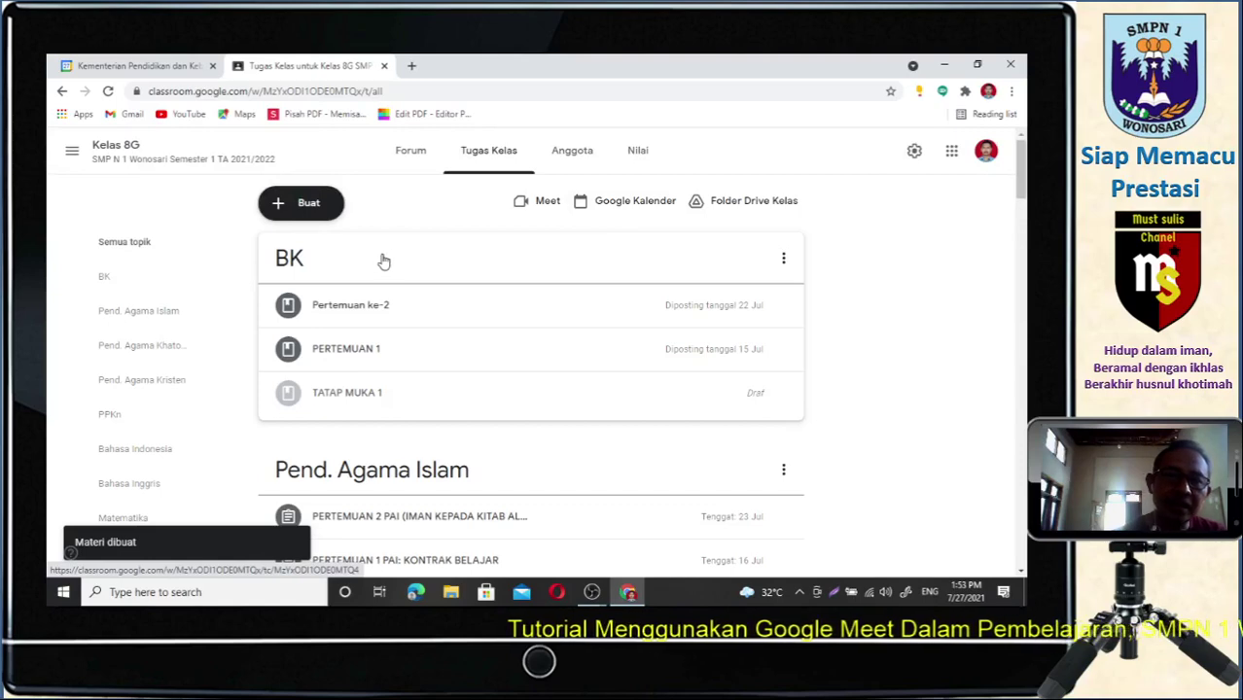
Show only the Matematika topic and open the "Alamat Vicon Hari Kamis (09.15 - 11.15)" material to check its details, then return to the topic.
scroll(247, 330, down, 6)
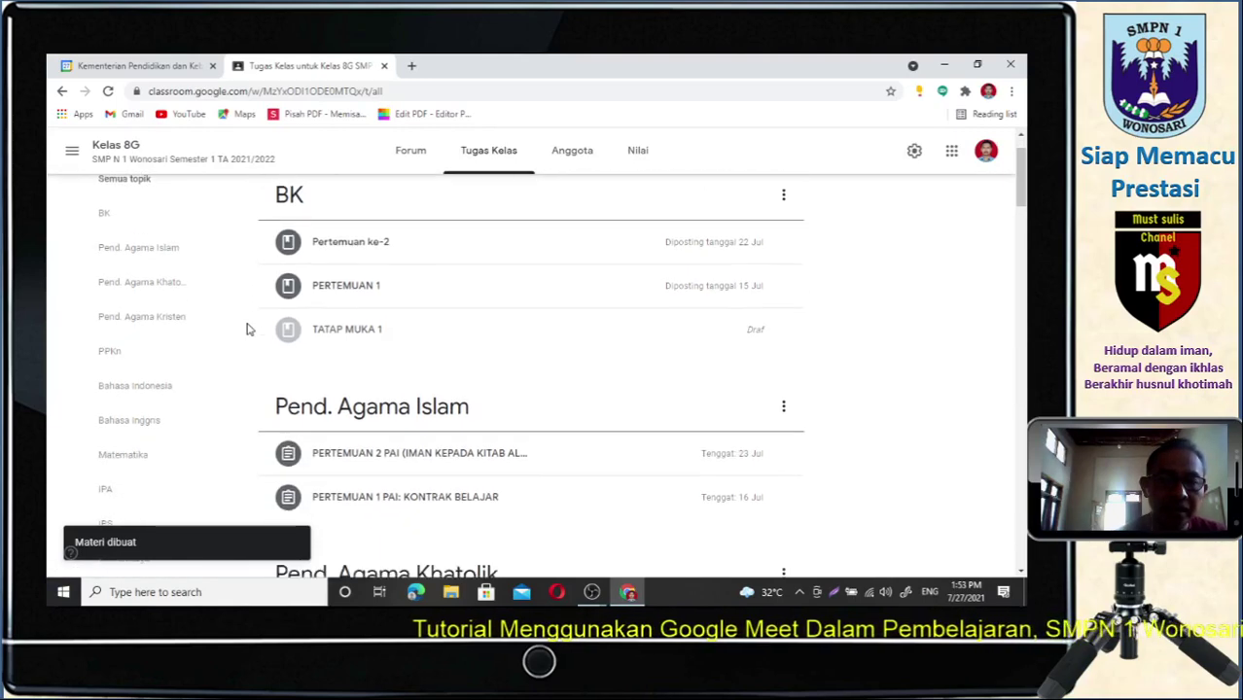
scroll(247, 330, up, 2)
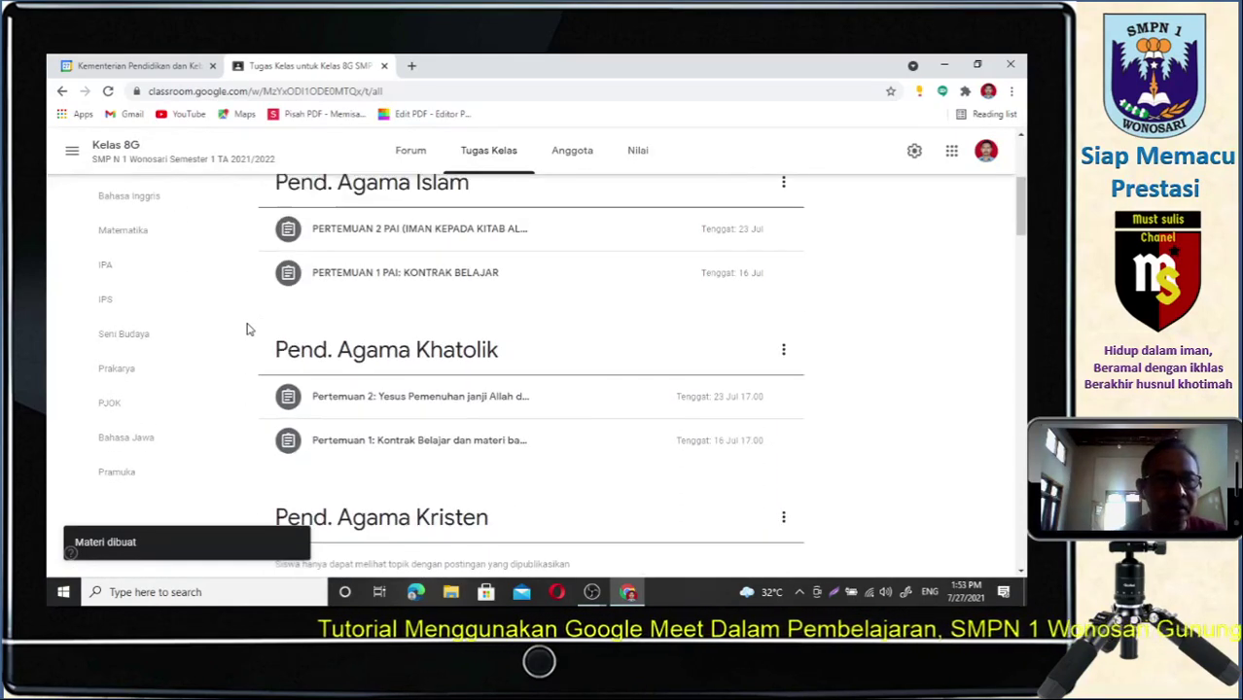
click(127, 230)
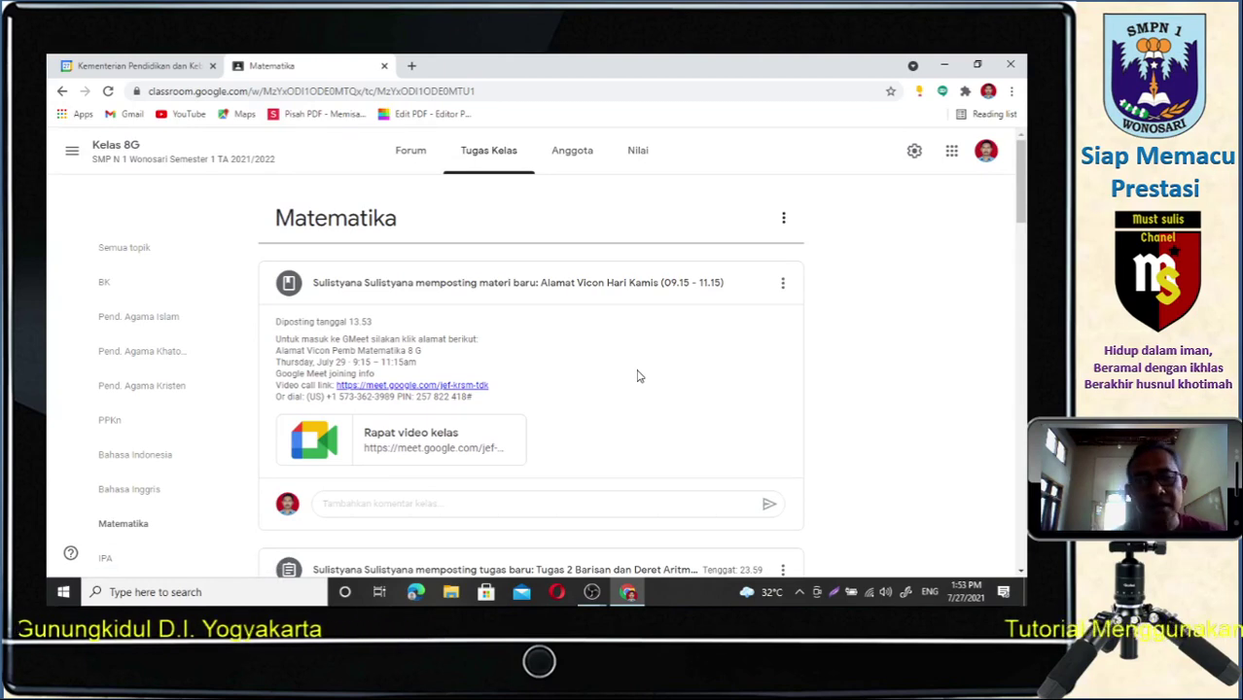
scroll(638, 376, down, 2)
scroll(638, 376, up, 2)
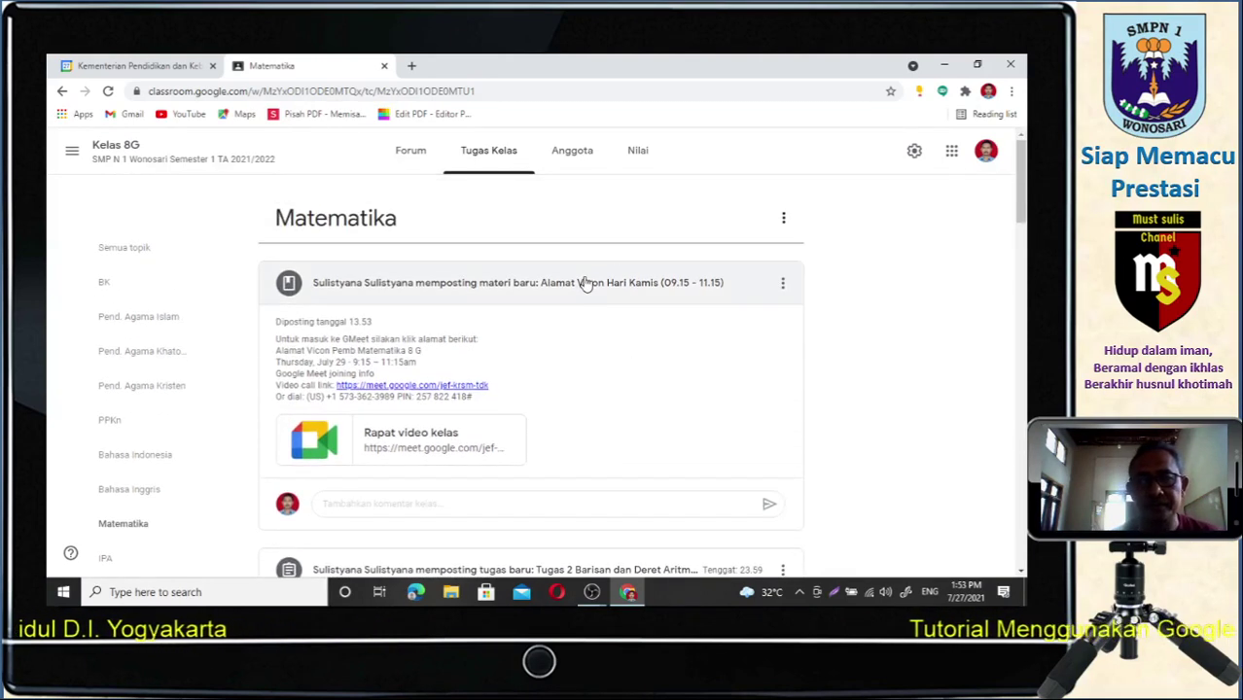
click(585, 283)
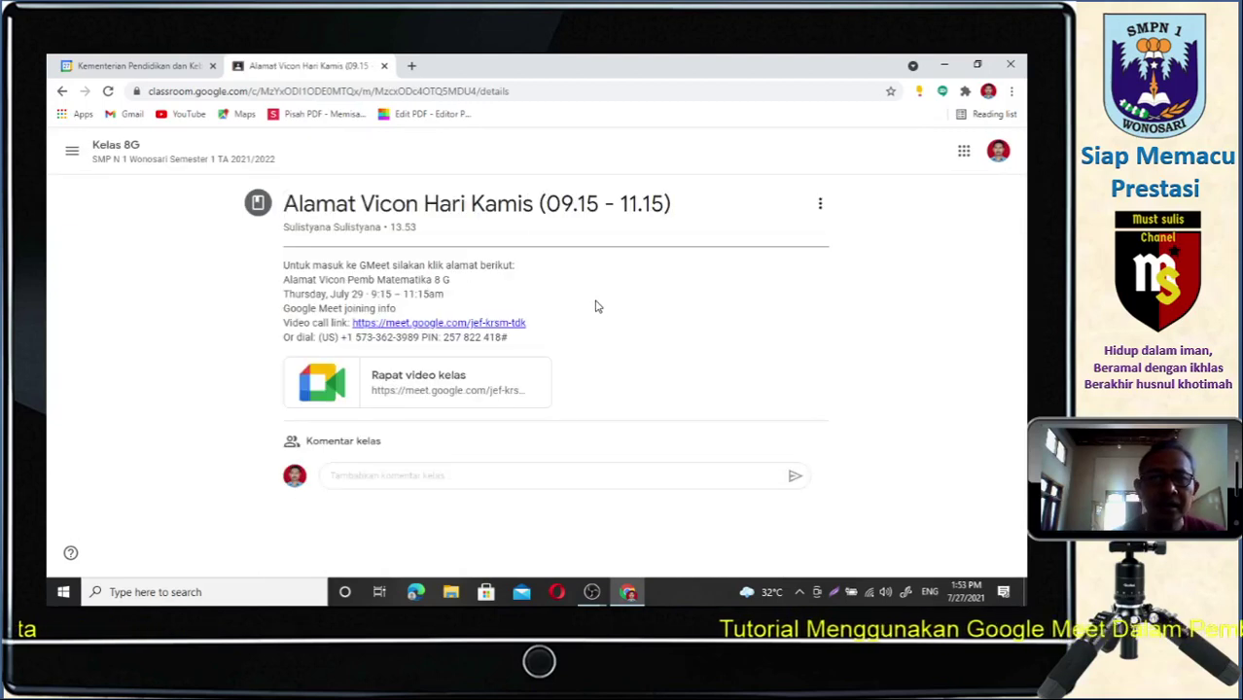
click(62, 92)
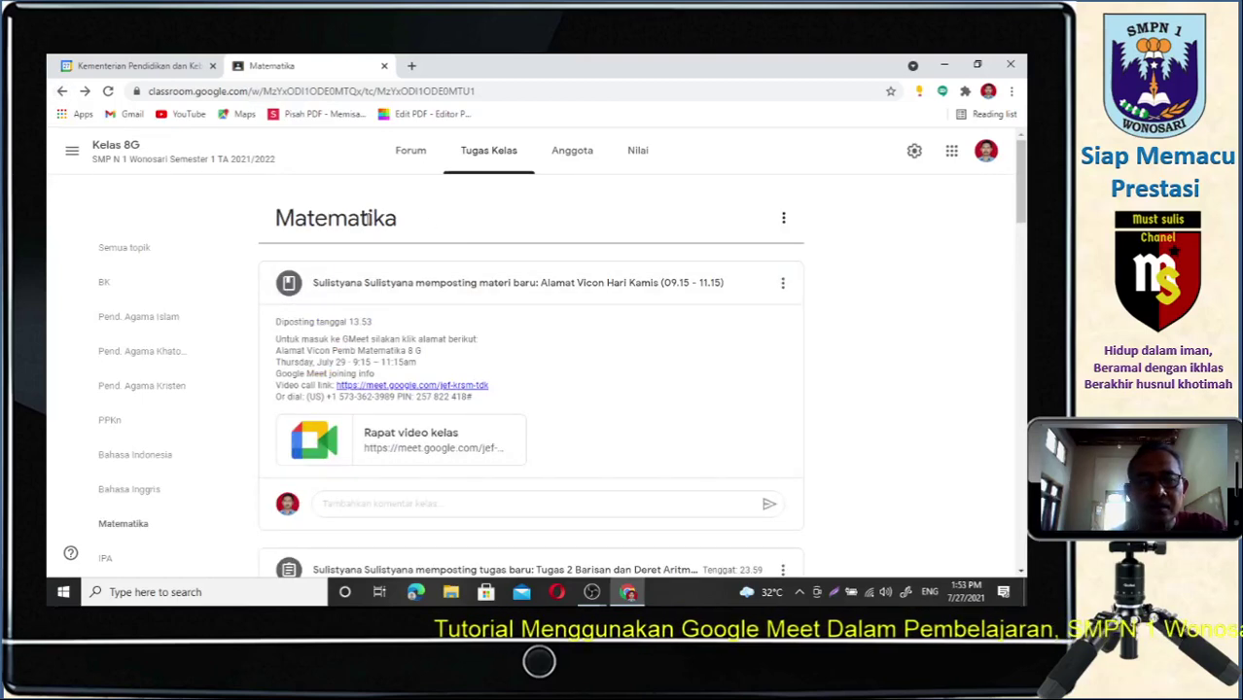
scroll(566, 358, down, 1)
scroll(566, 358, up, 1)
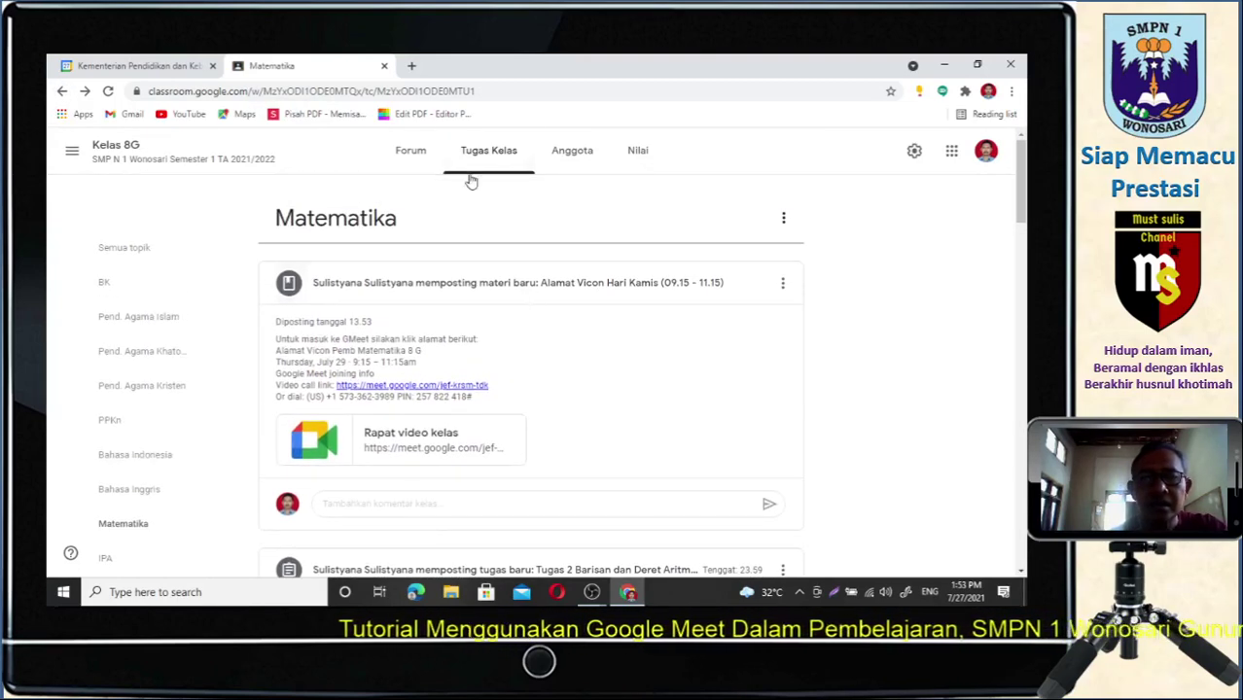
In the full classwork list, move the "Alamat Vicon Hari Kamis (09.15 - 11.15)" material directly below PRESENSI MATEMATIKA in the Matematika topic.
click(472, 161)
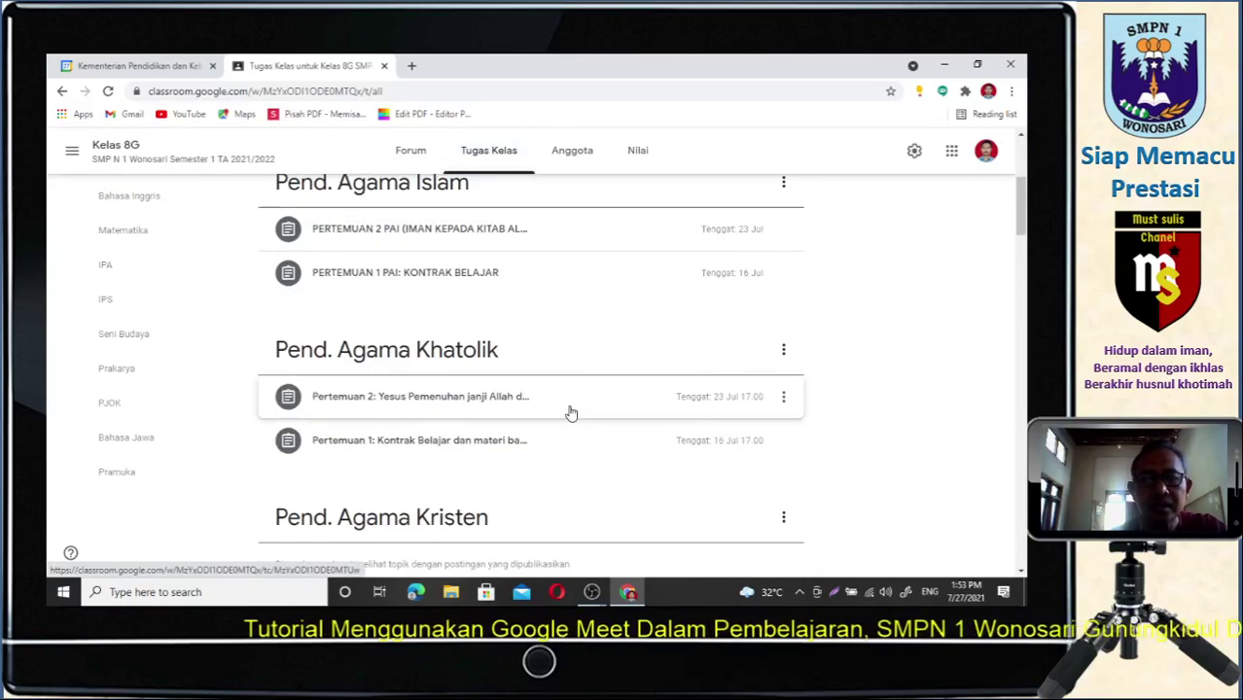
scroll(569, 410, down, 10)
scroll(571, 415, down, 5)
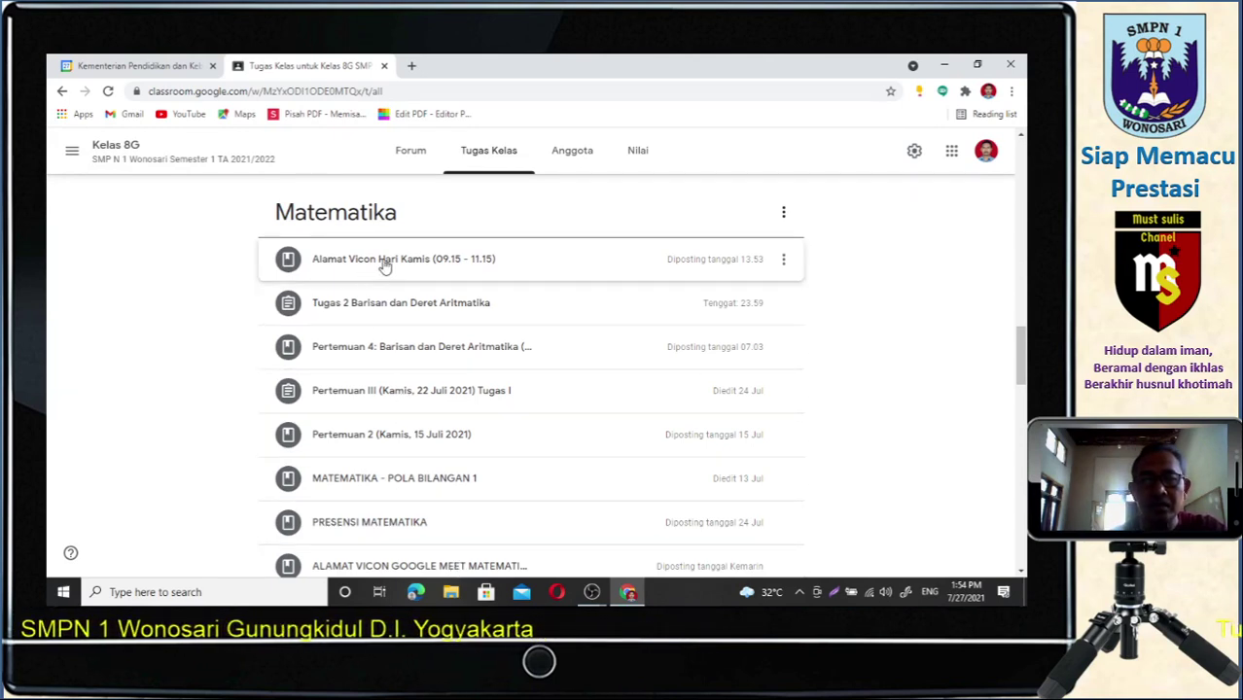
drag(384, 267, 422, 507)
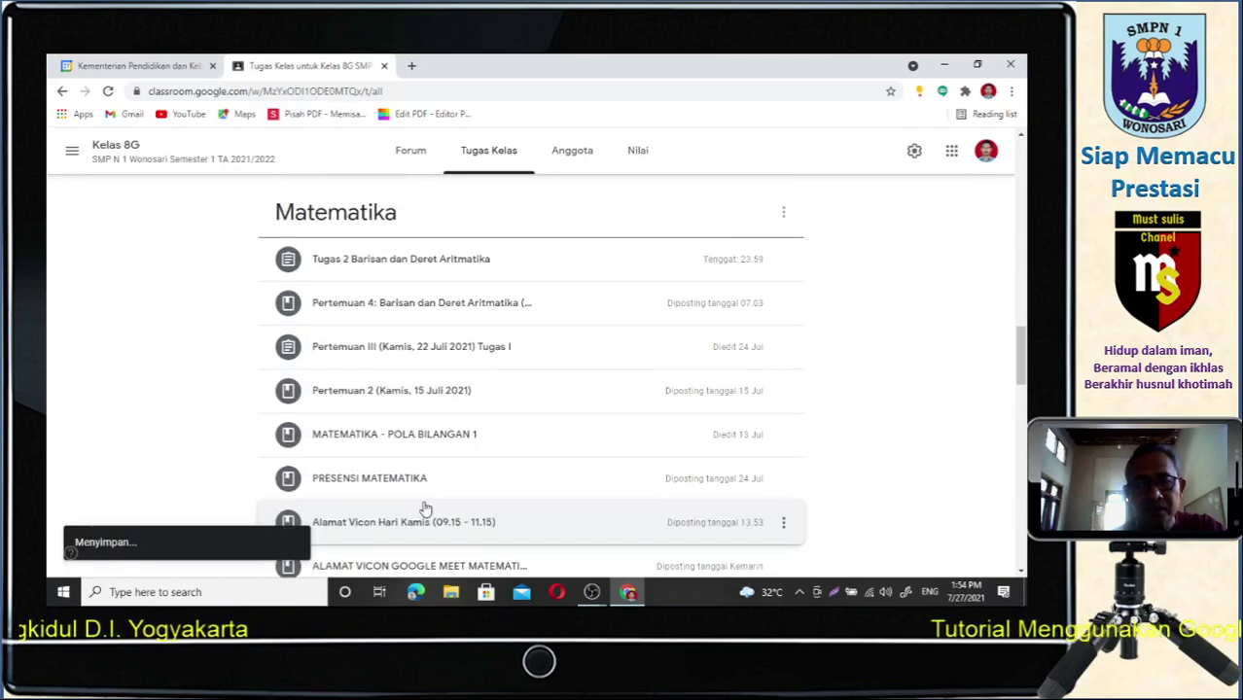
Retitle the "ALAMAT VICON GOOGLE MEET MATEMATIKA" material as "Alamat Vicon Hari Selasa (07.00 - 09.00)" and save it.
scroll(616, 394, down, 2)
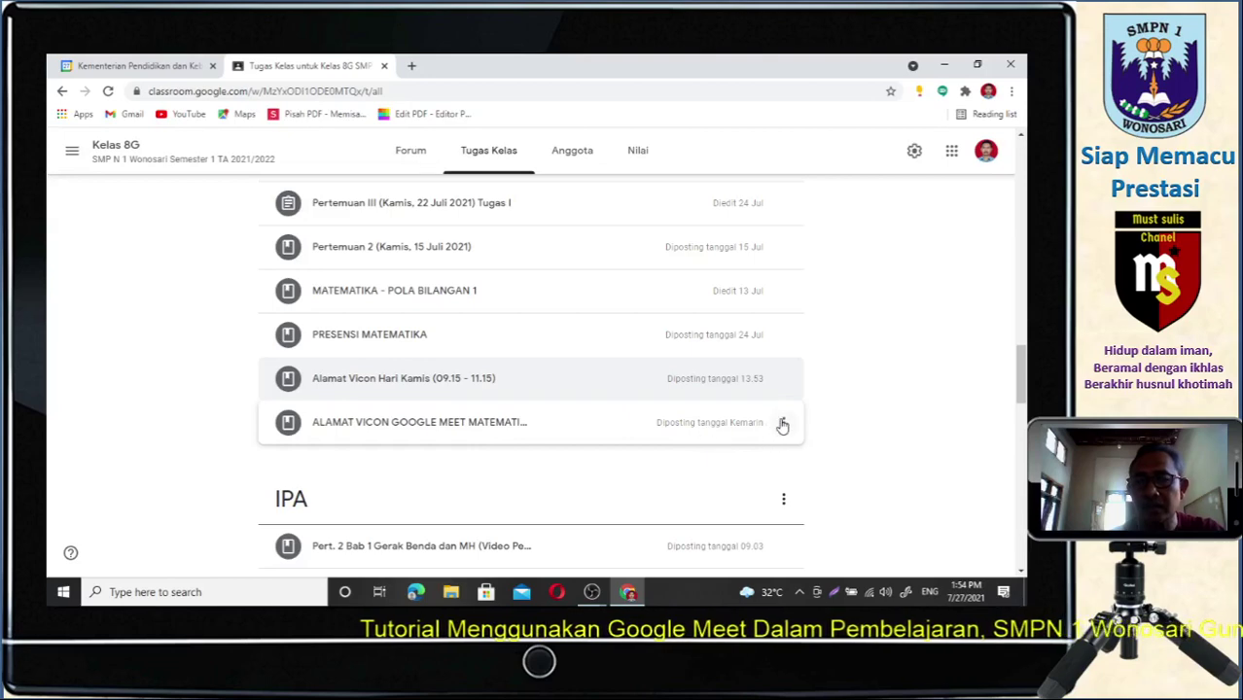
click(786, 425)
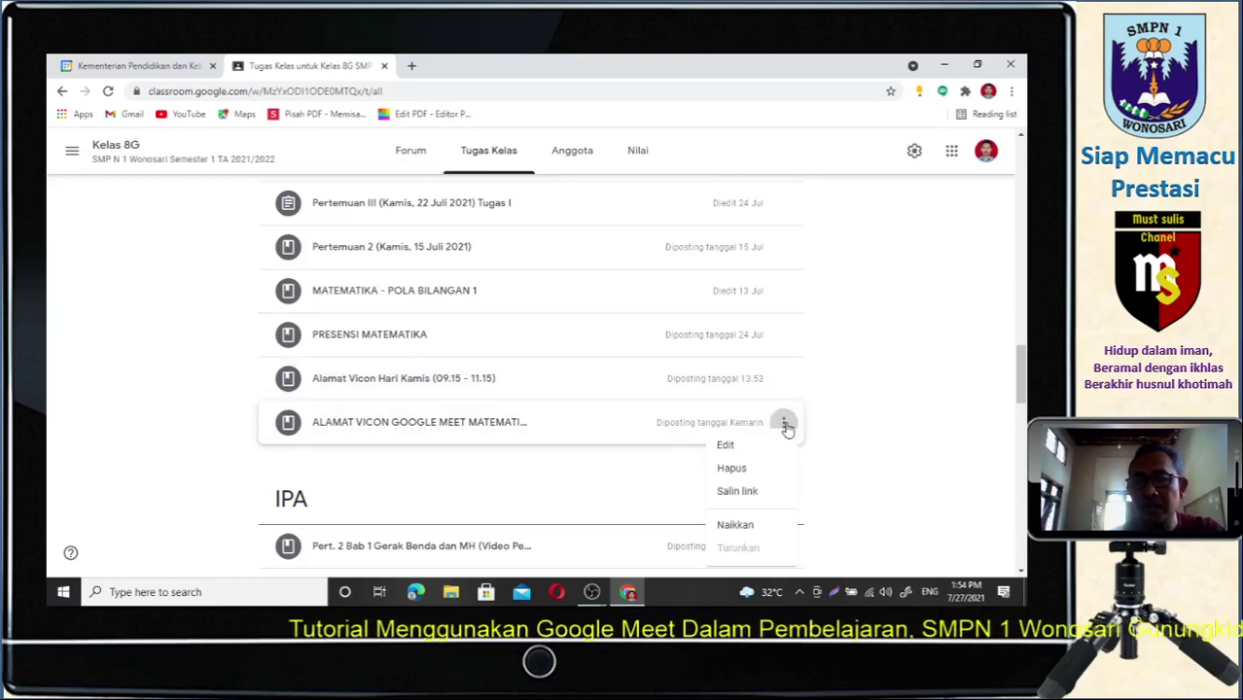
click(724, 447)
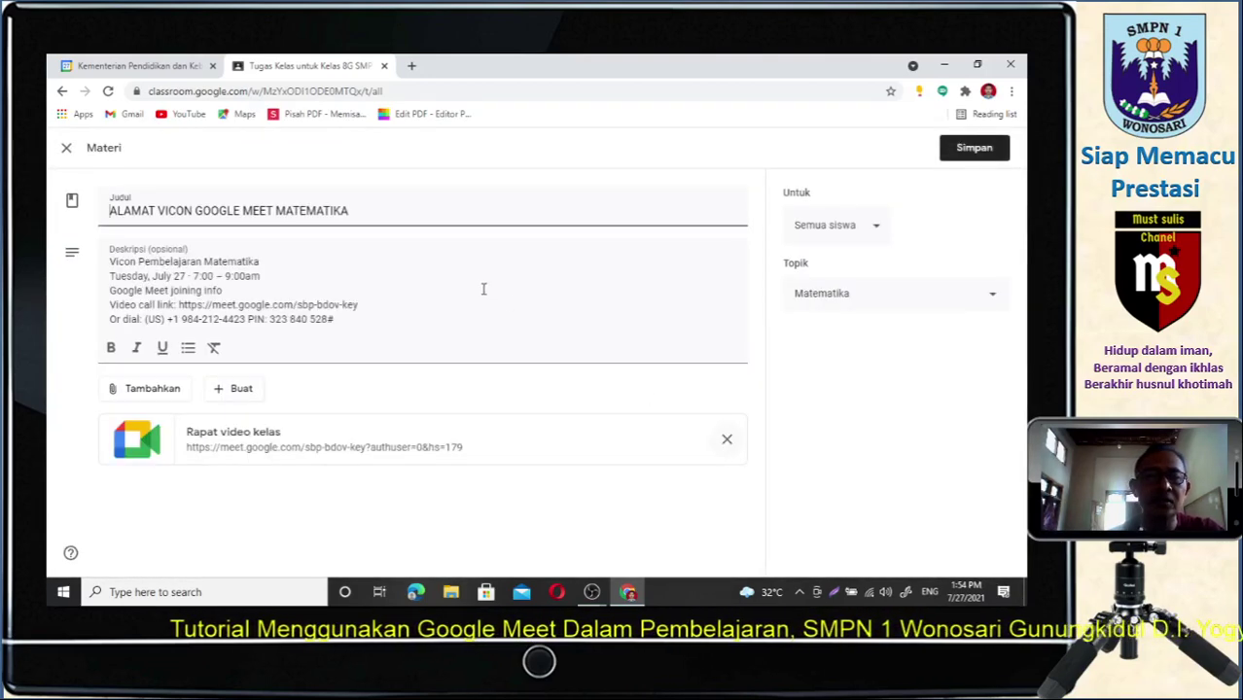
drag(353, 212, 103, 204)
text(Alamat Vicon Hari Selasa)
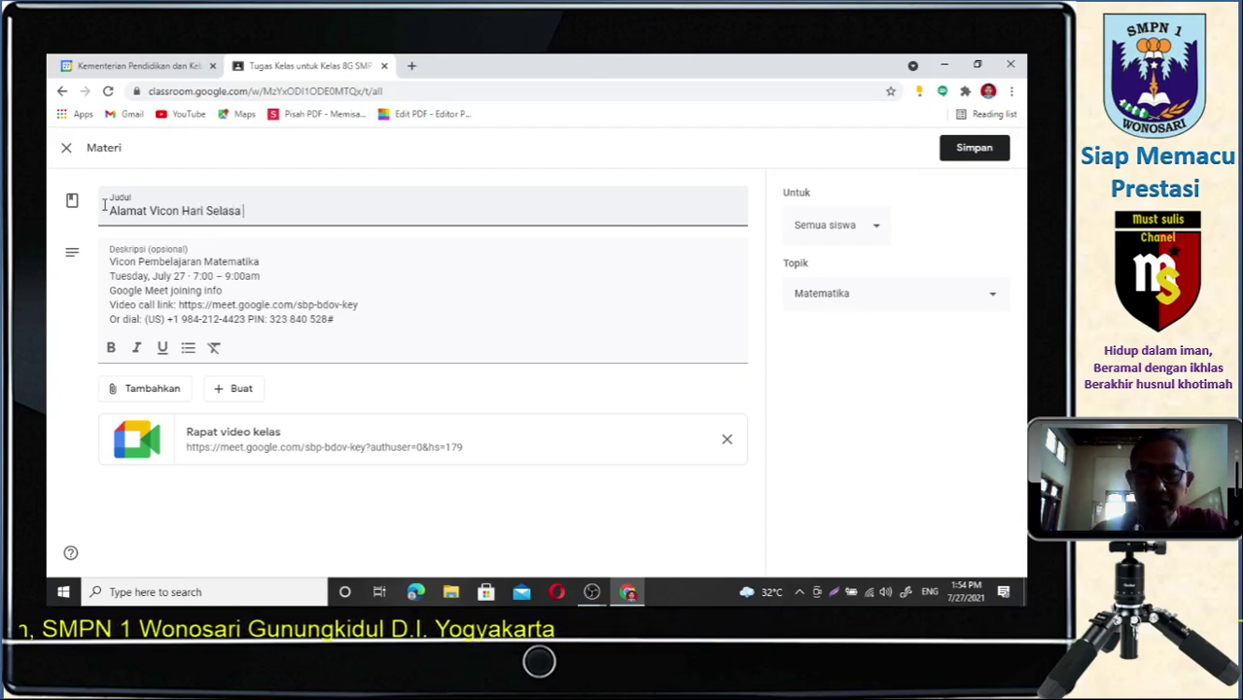
text(07.00 - 09.00))
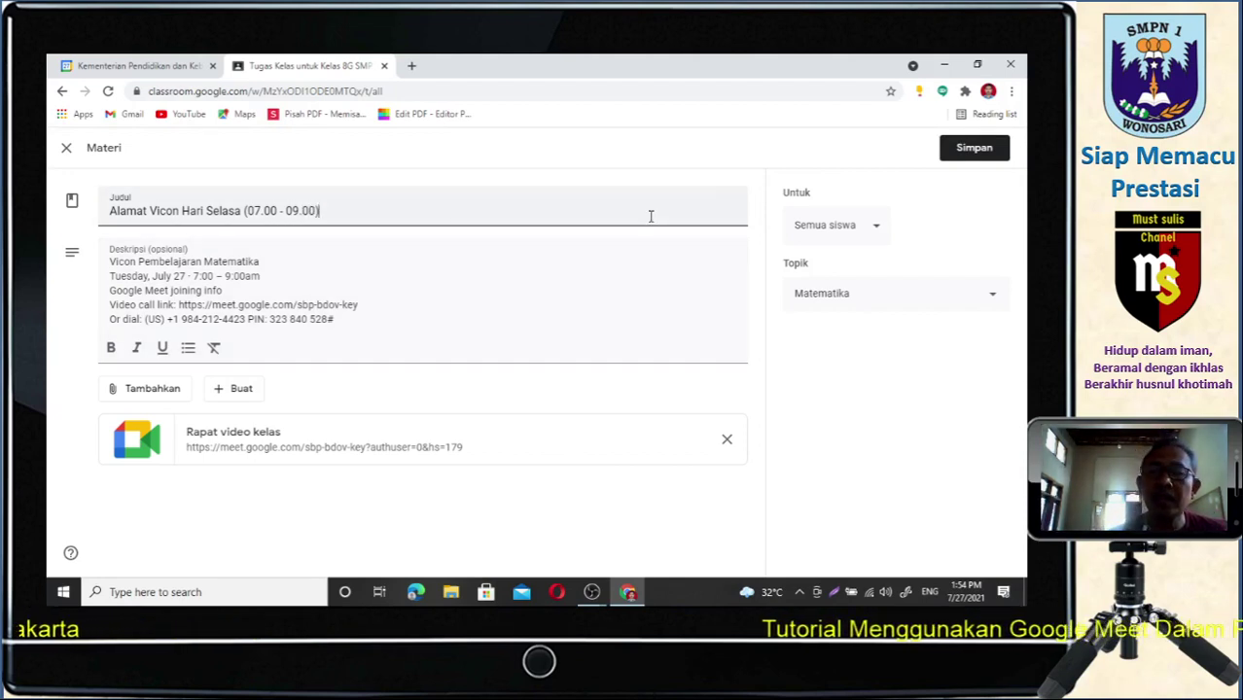
click(972, 154)
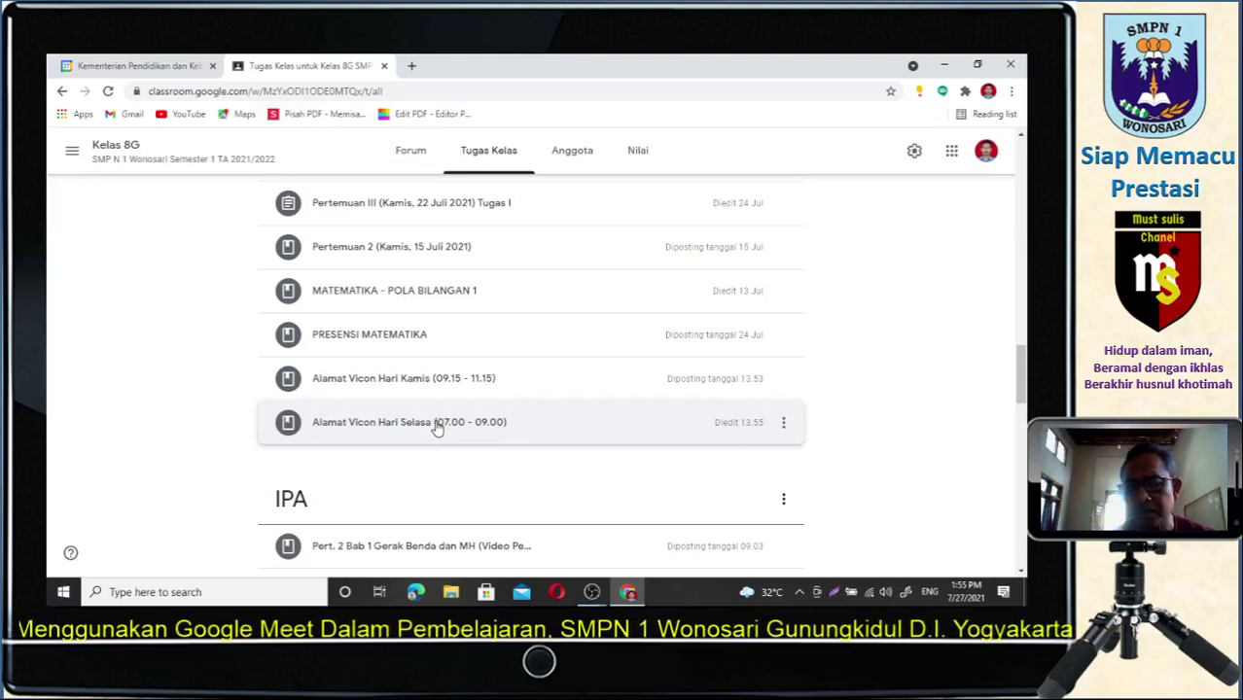
Copy the video call link address from the "Alamat Vicon Hari Kamis (09.15 - 11.15)" material and switch to WhatsApp from the desktop.
click(418, 387)
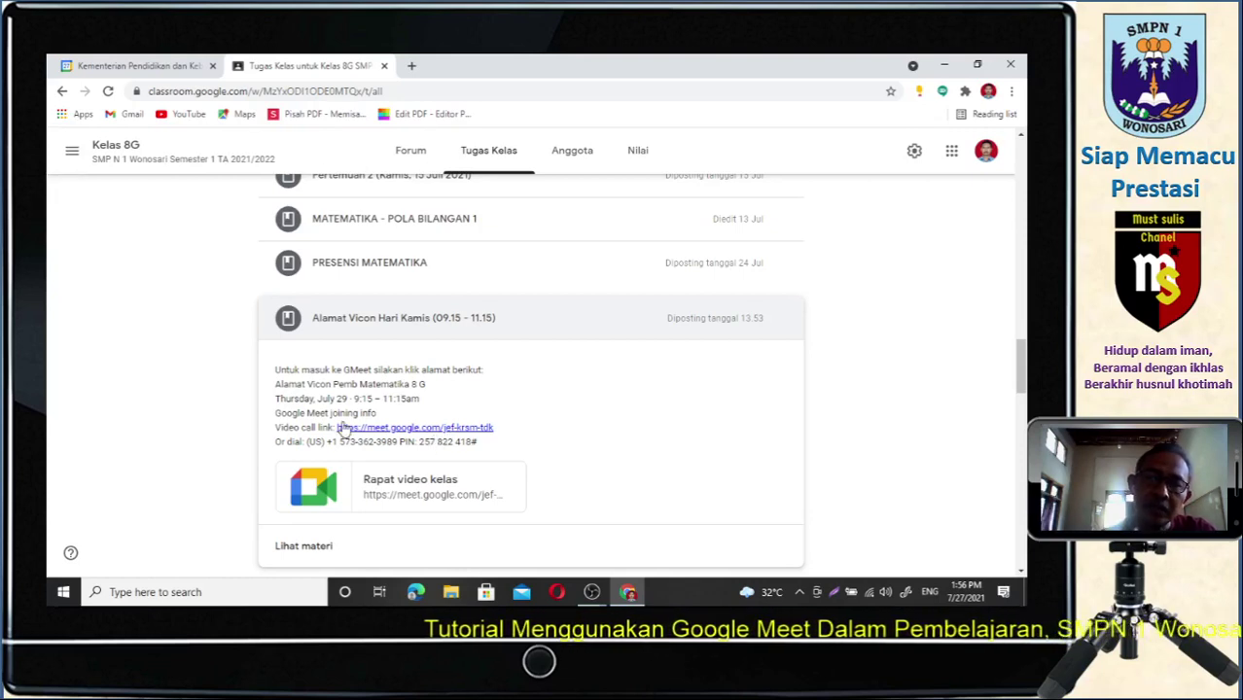
drag(340, 429, 356, 309)
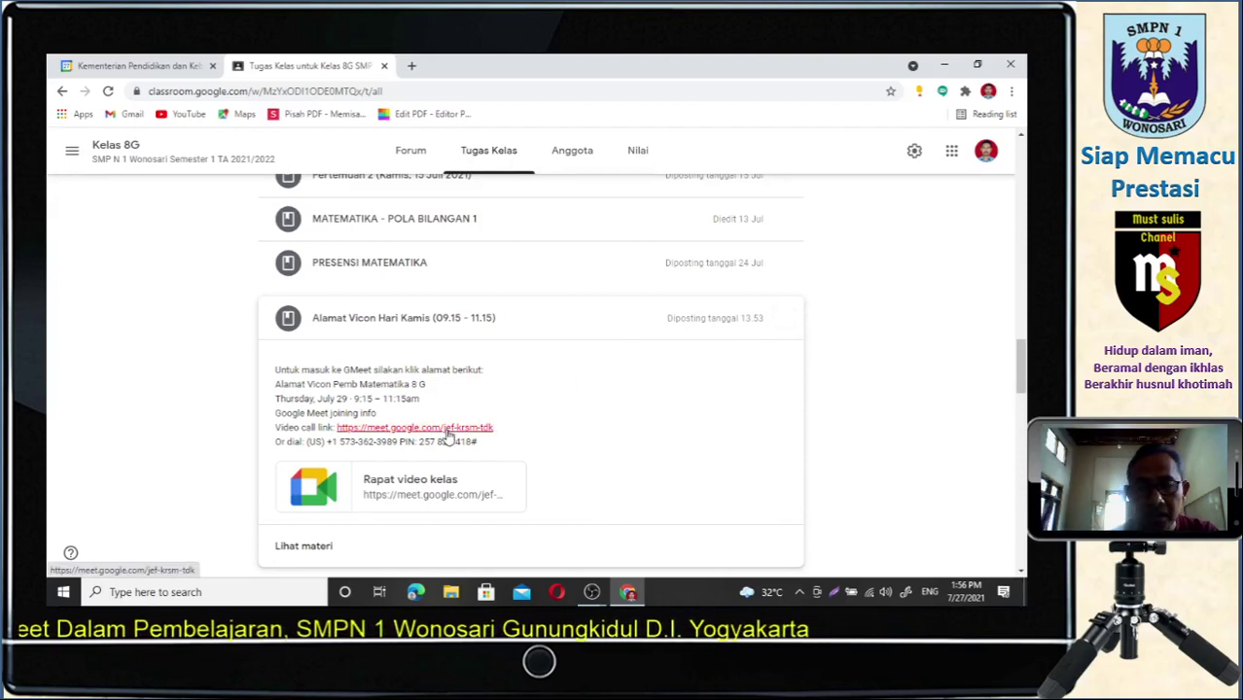
right_click(448, 437)
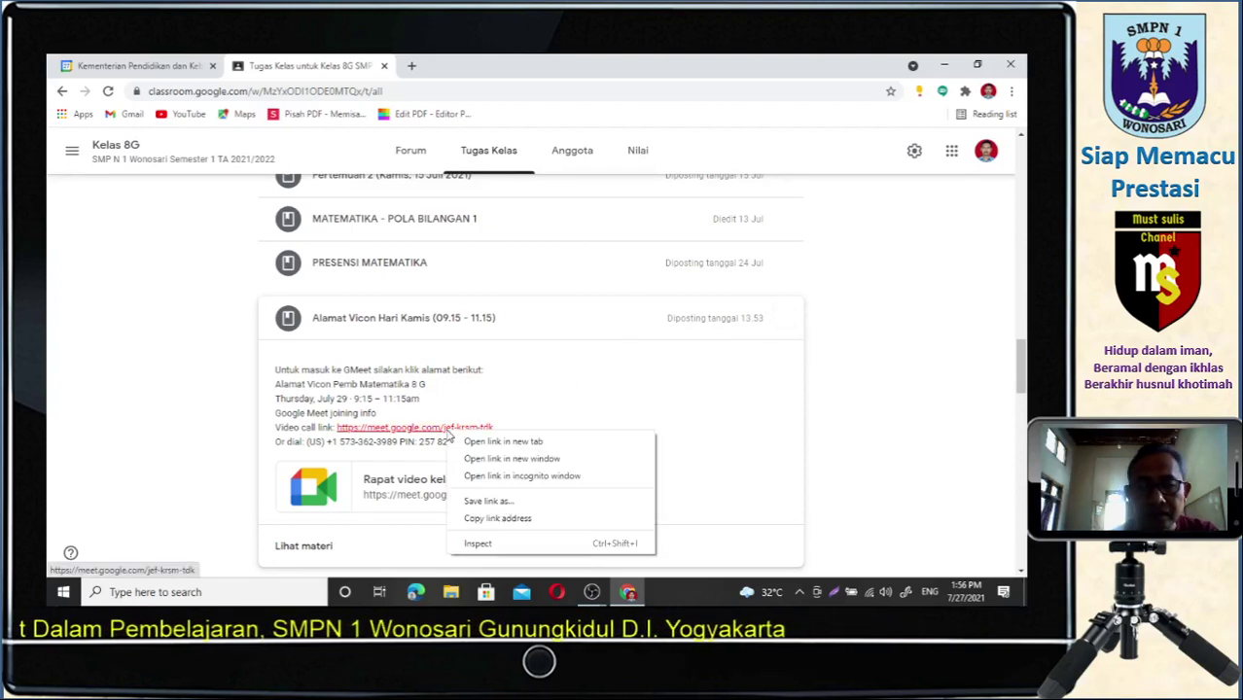
click(509, 520)
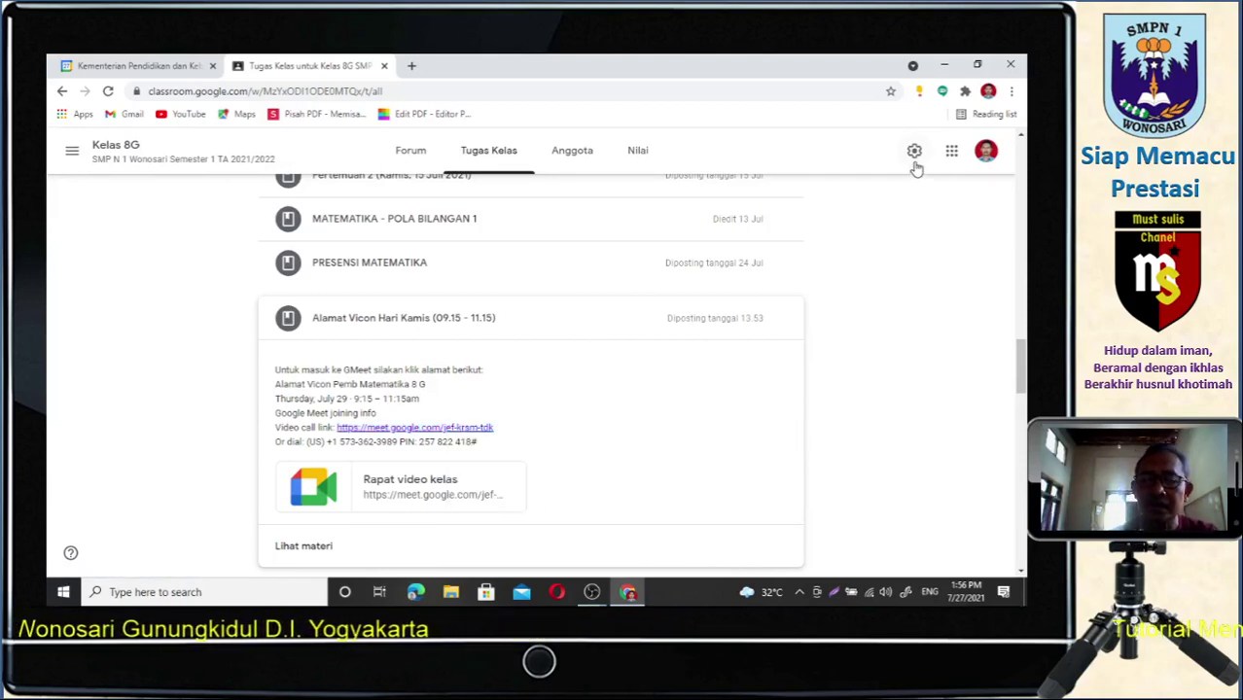
click(943, 64)
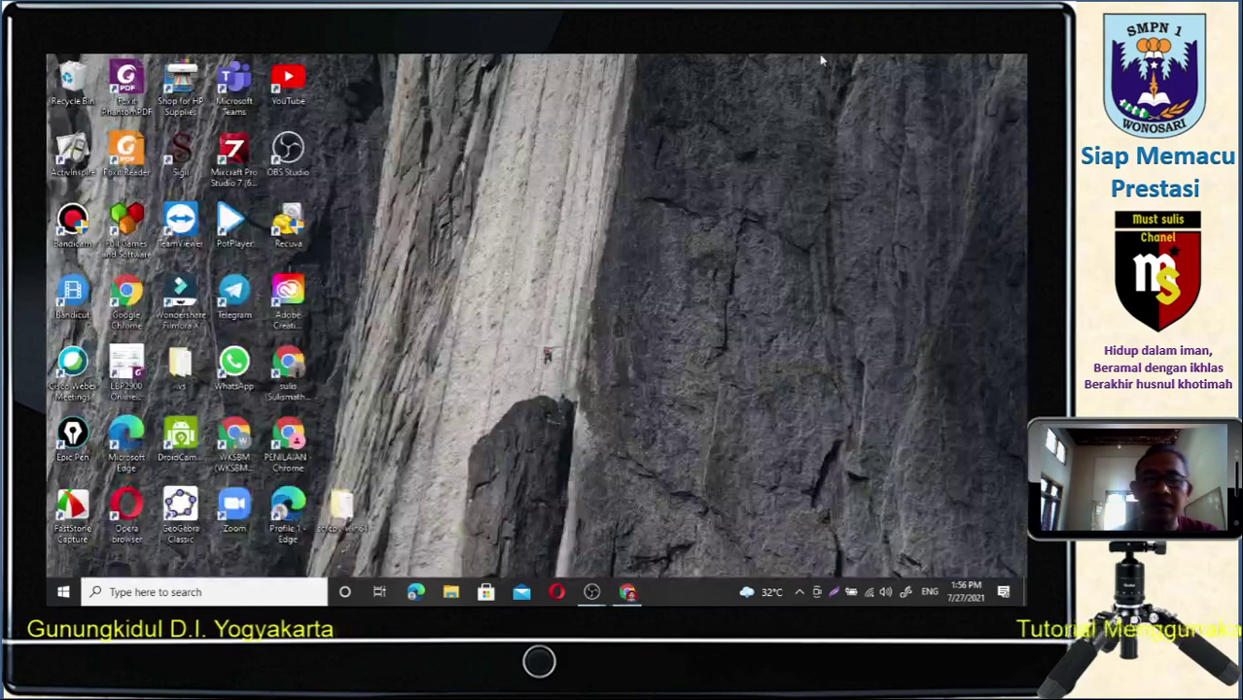
double_click(235, 368)
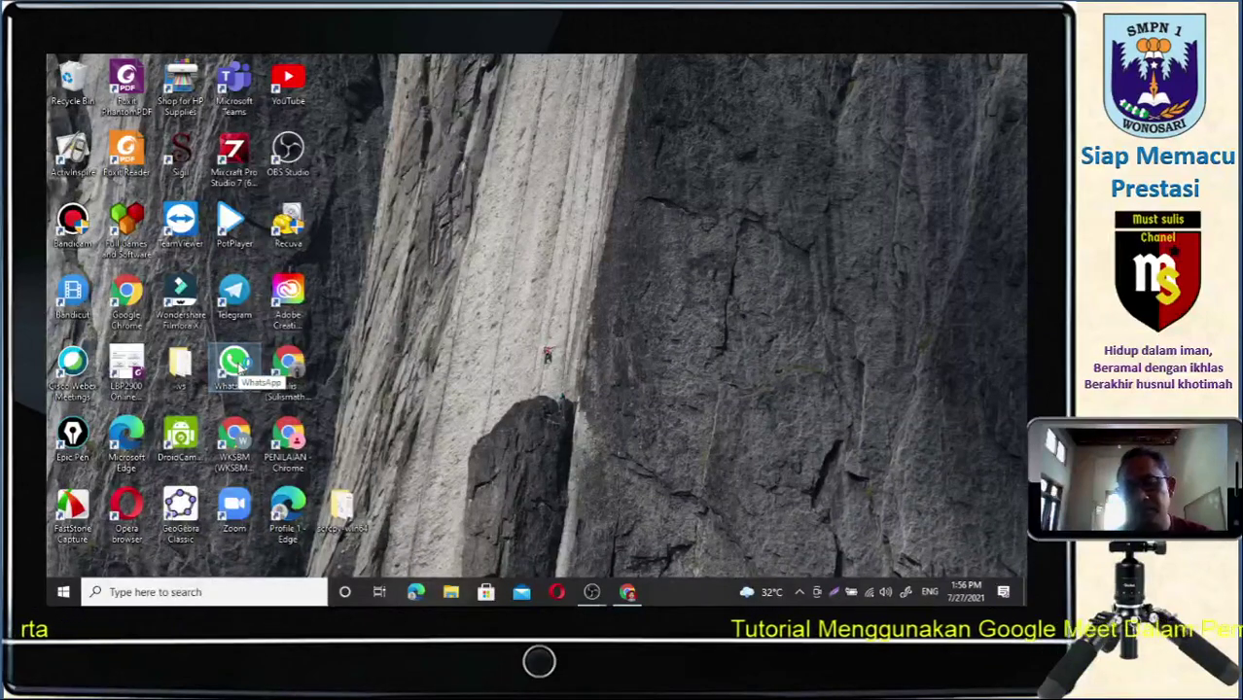
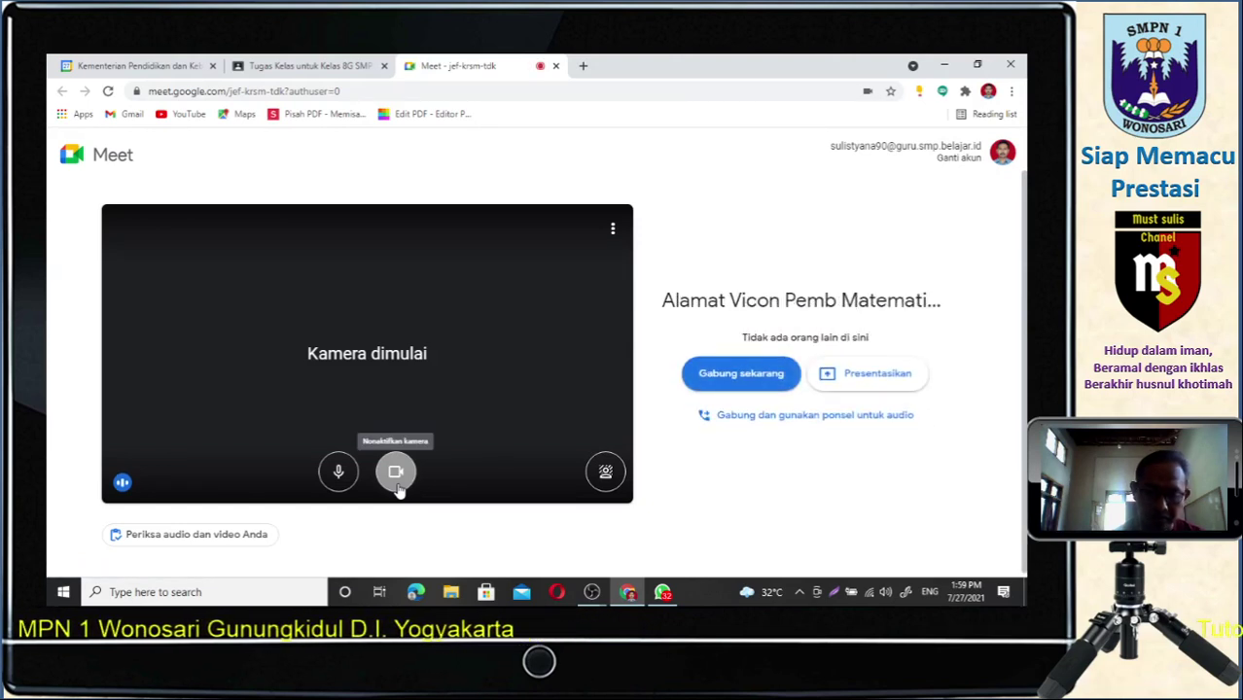
Join the "Alamat Vicon Pemb Matematika 8 G" meeting in Google Meet and admit the participant asking to join.
click(737, 374)
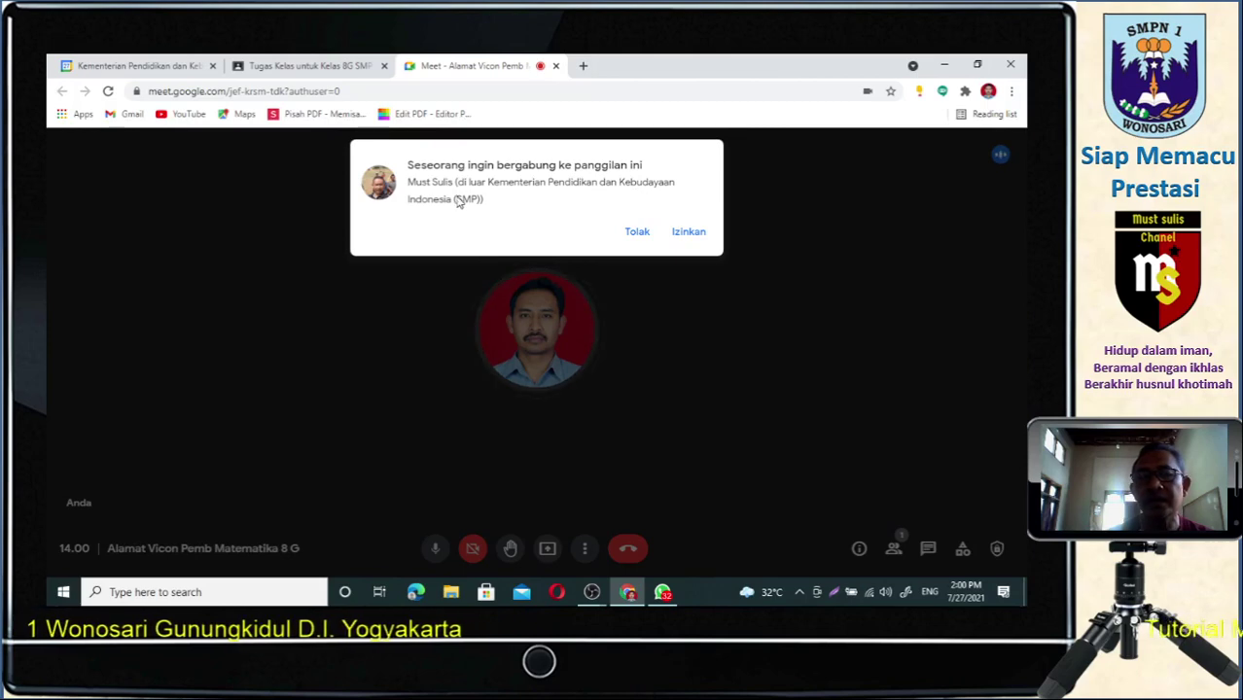
click(688, 235)
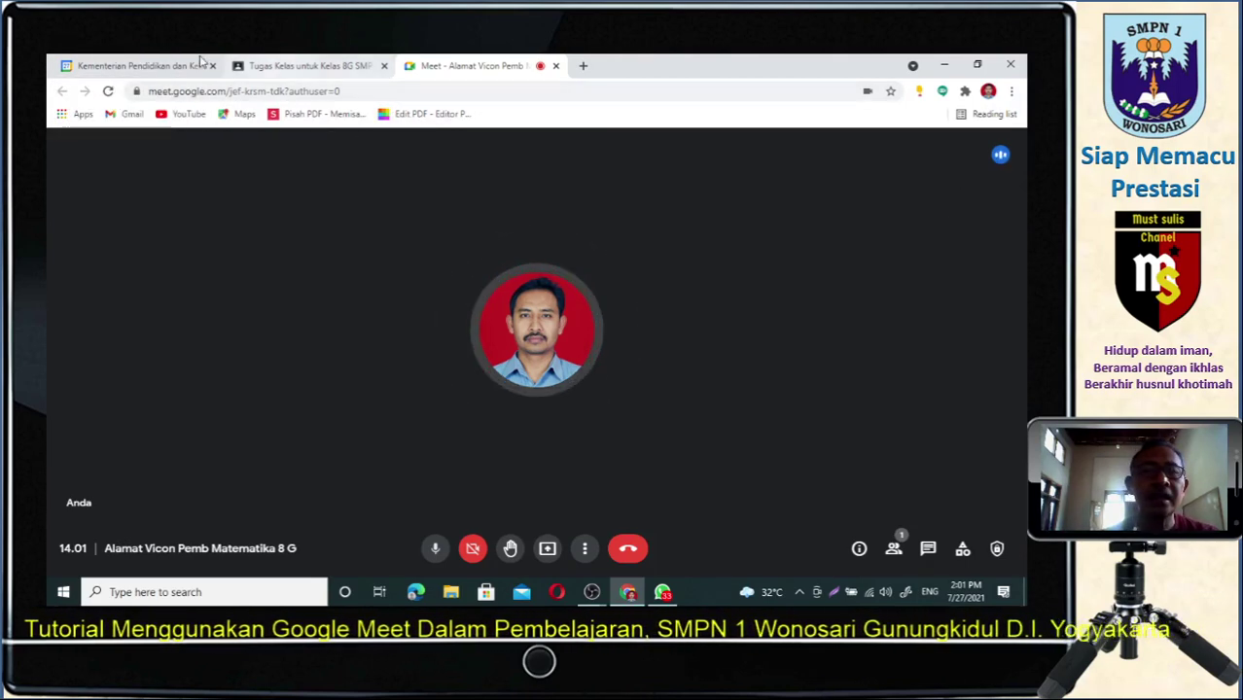
Switch to Google Calendar, edit the July 29 event "Alamat Vicon Pemb Matematika 8 G", and add the suggested personal Gmail contact as a guest.
click(170, 68)
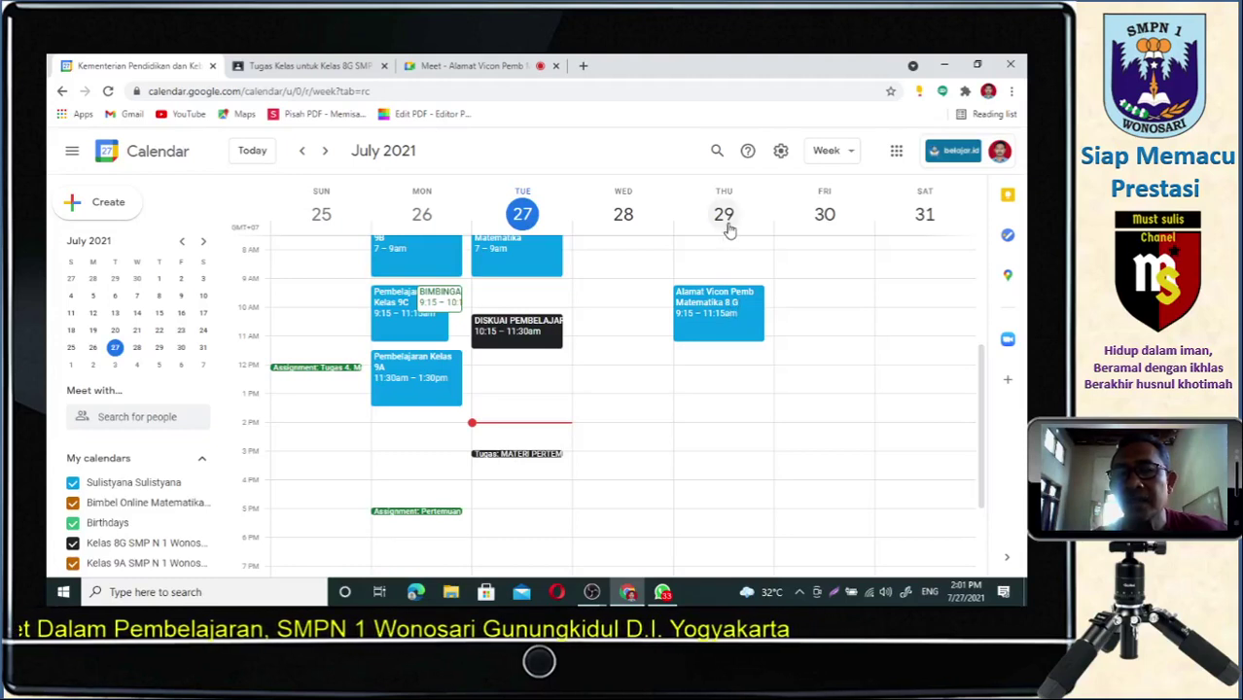
click(719, 312)
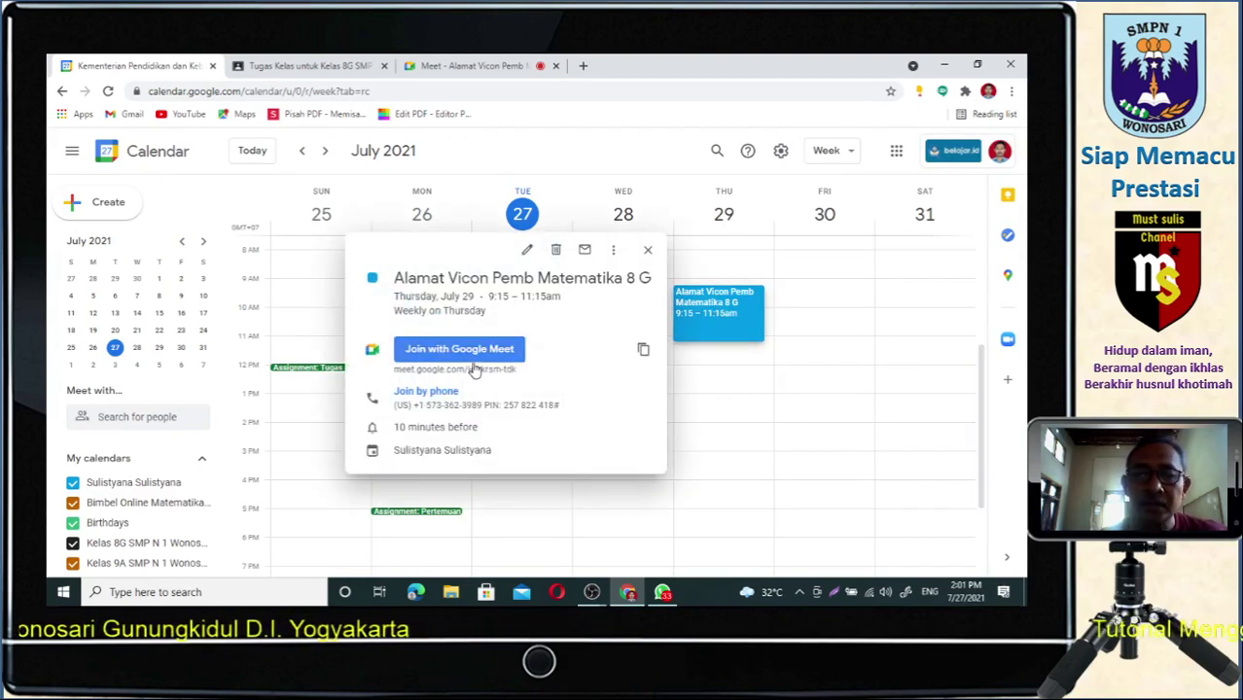
click(528, 253)
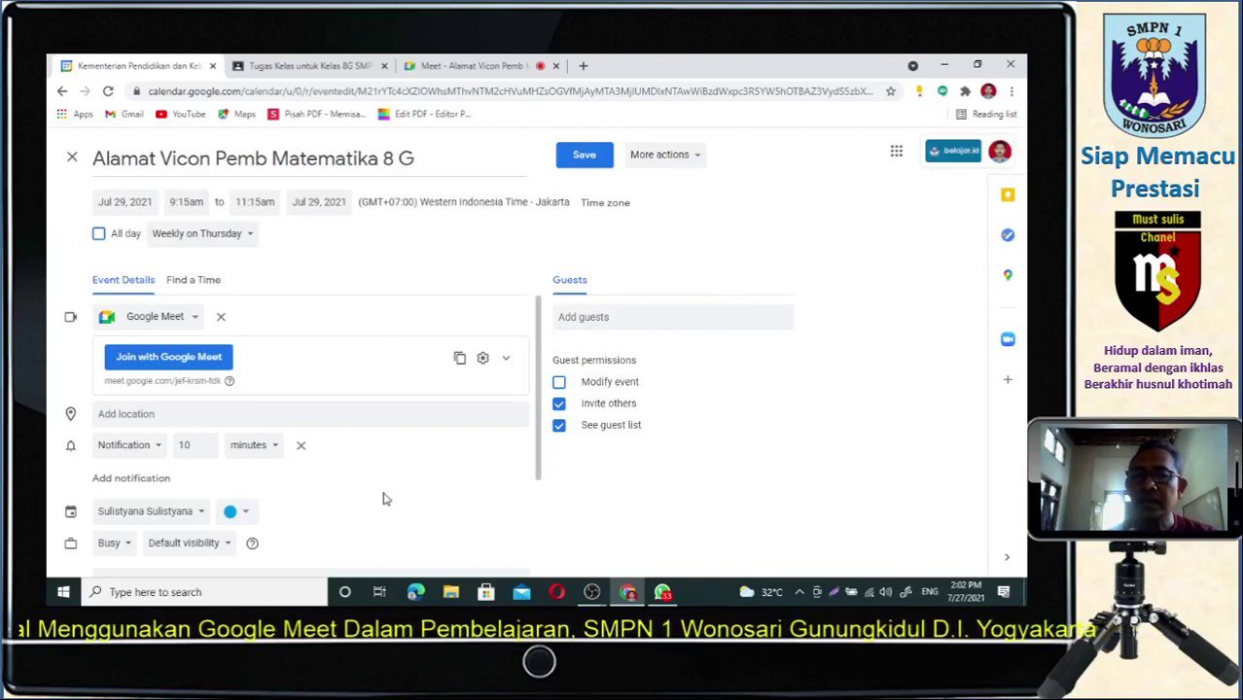
click(568, 319)
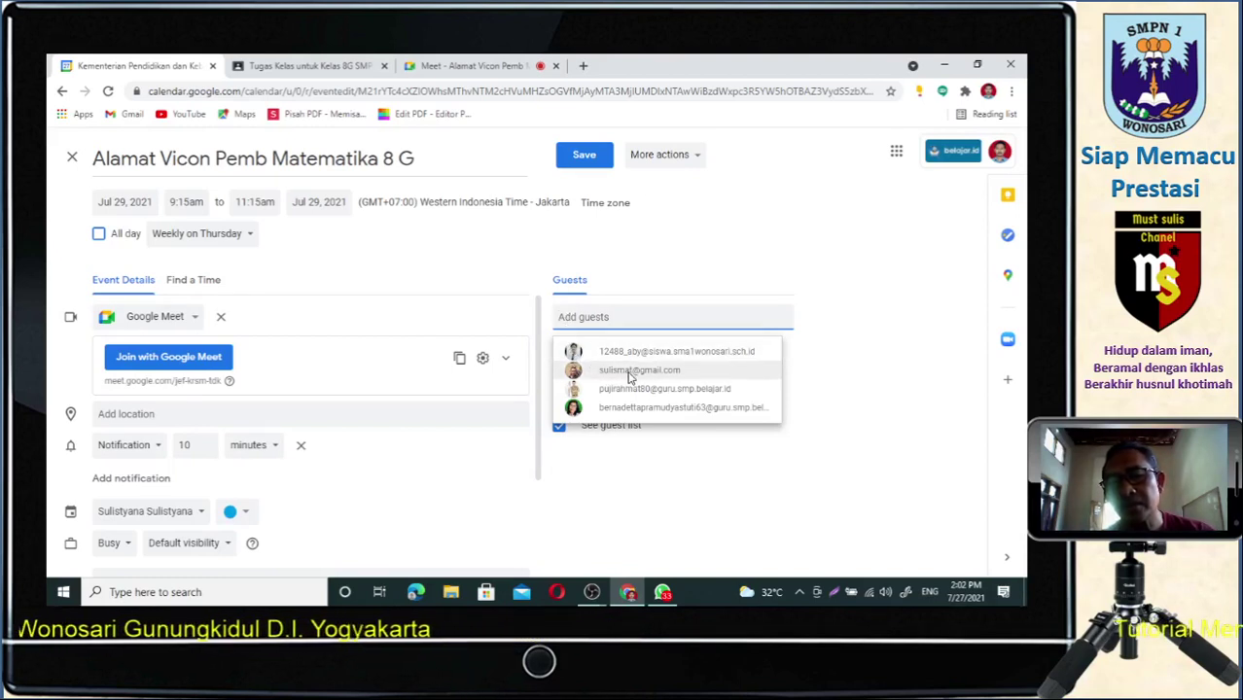
mouse_move(629, 377)
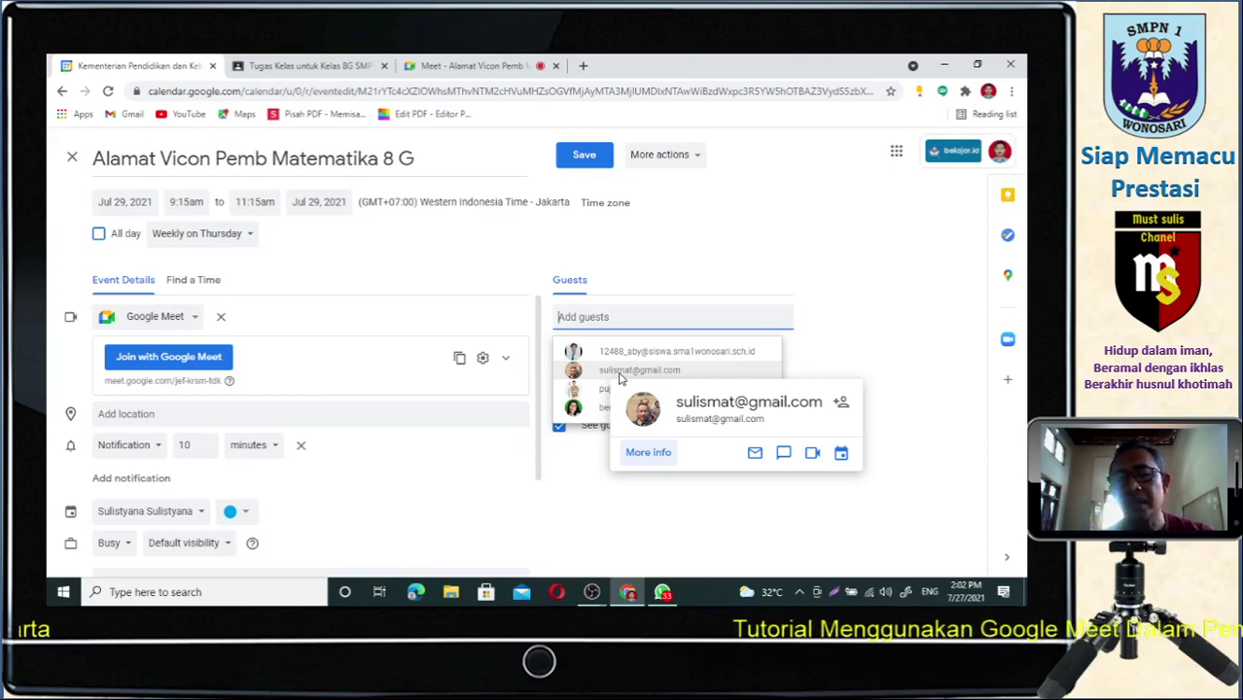
click(618, 372)
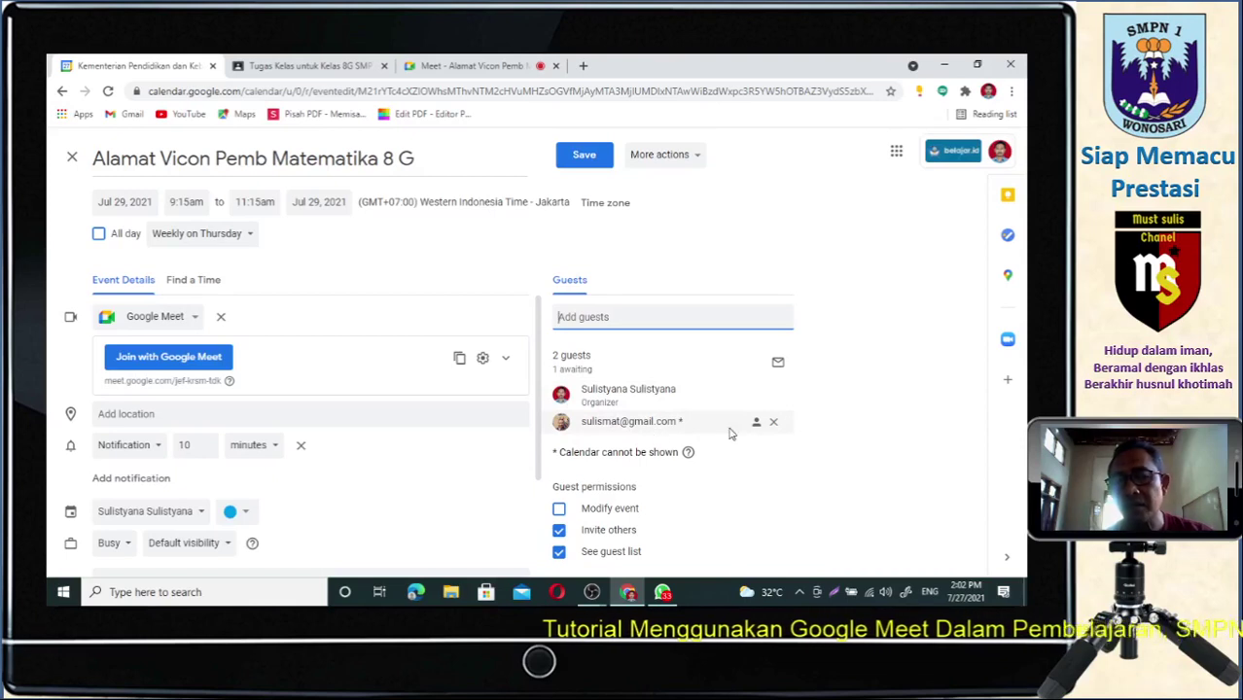
mouse_move(755, 422)
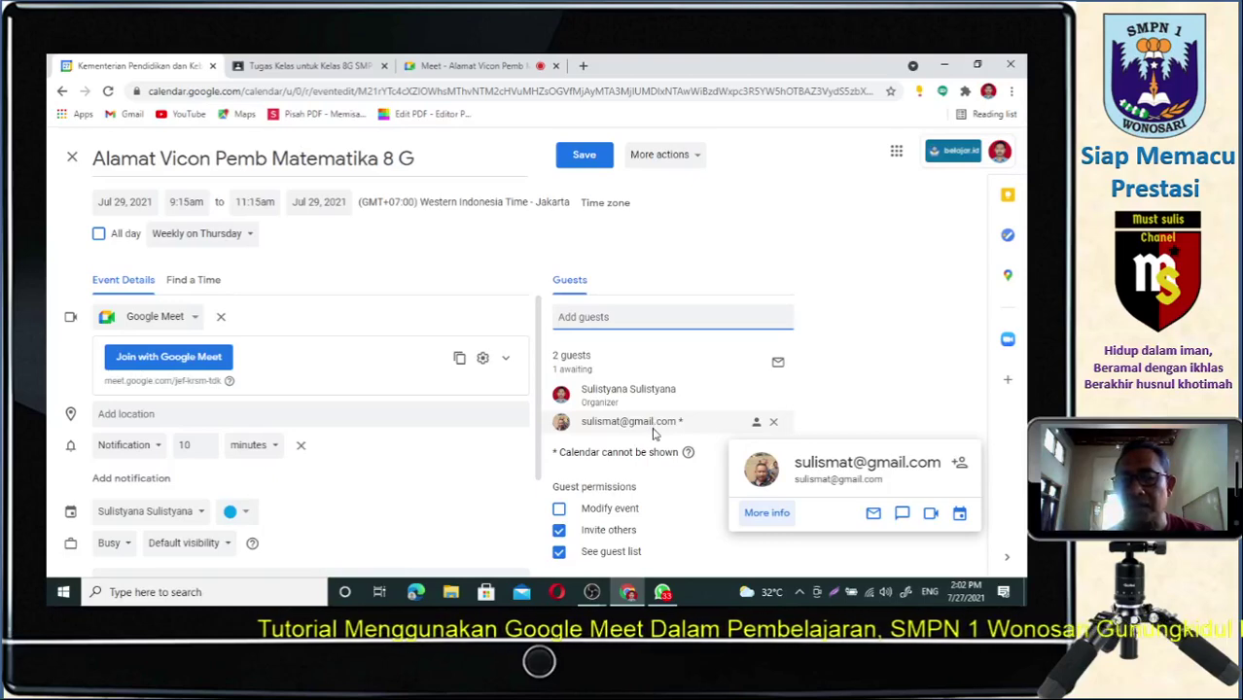
Save the guest change for all events in the series, send the invitation email, and invite the guest from outside the organization.
click(585, 158)
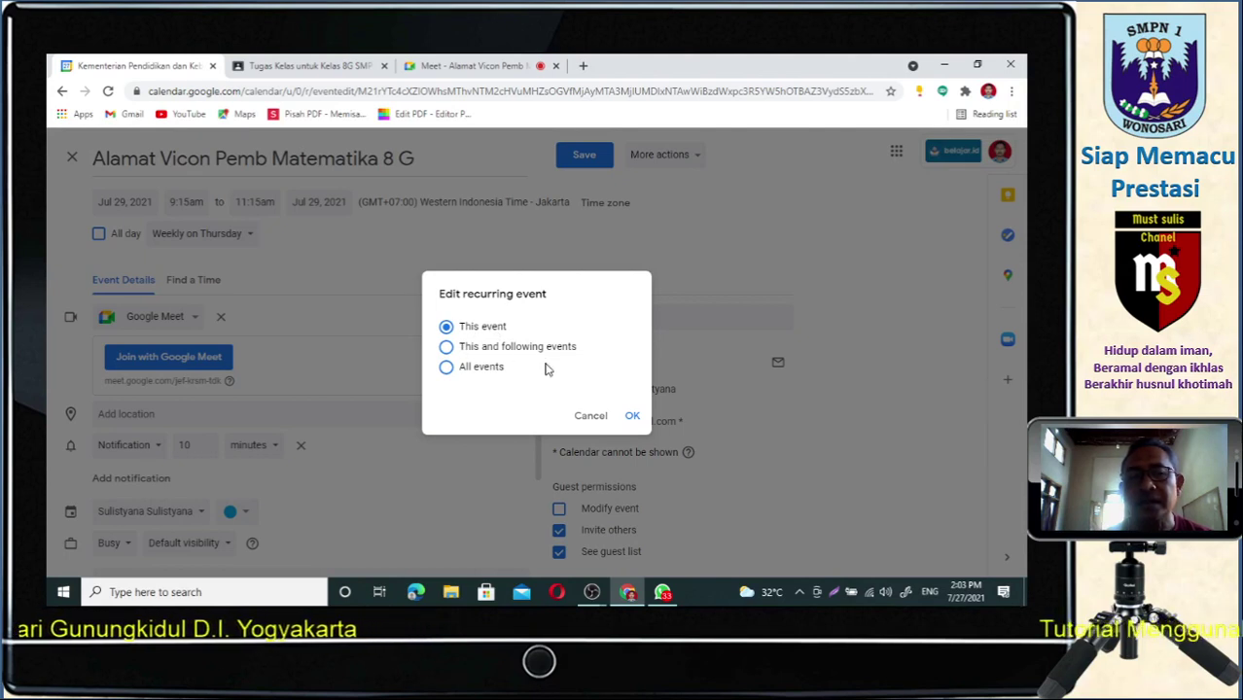
click(446, 368)
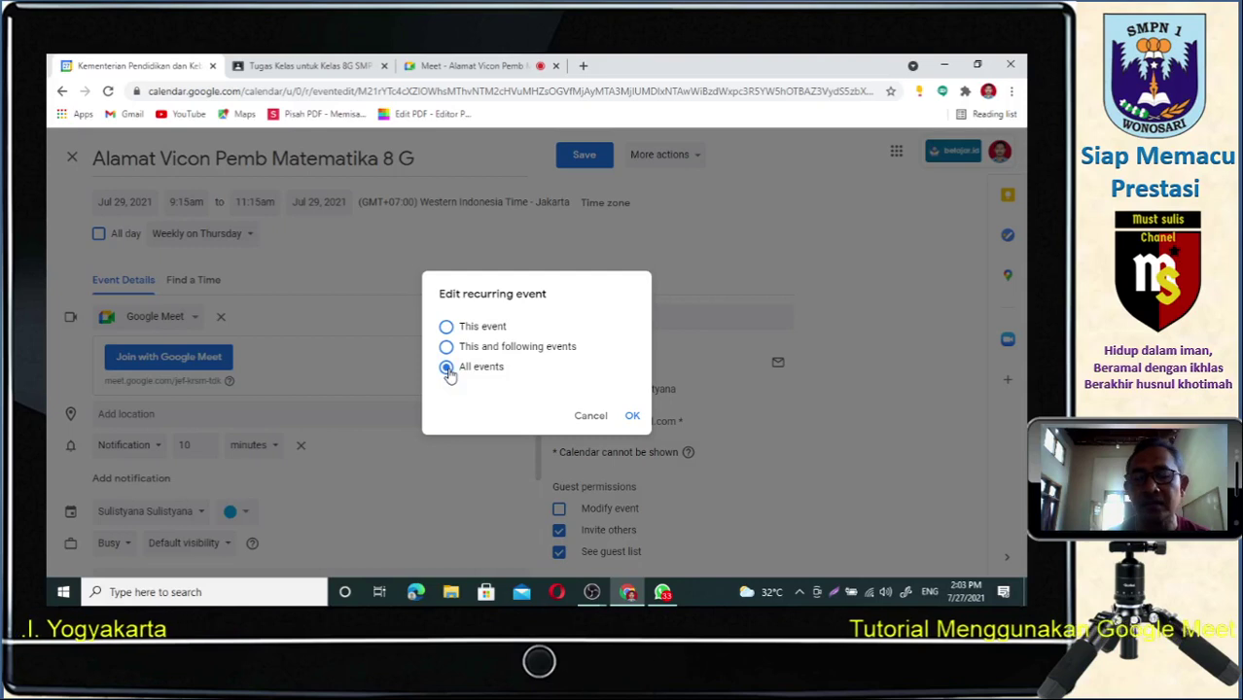
click(632, 416)
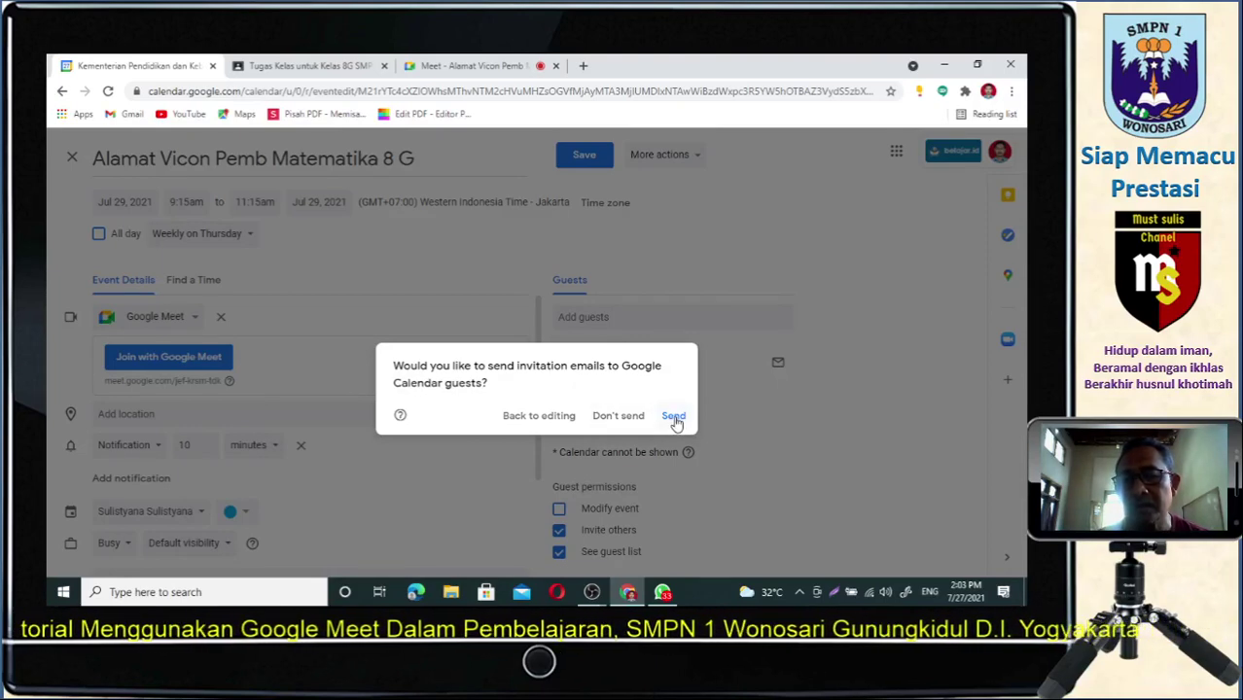
click(674, 416)
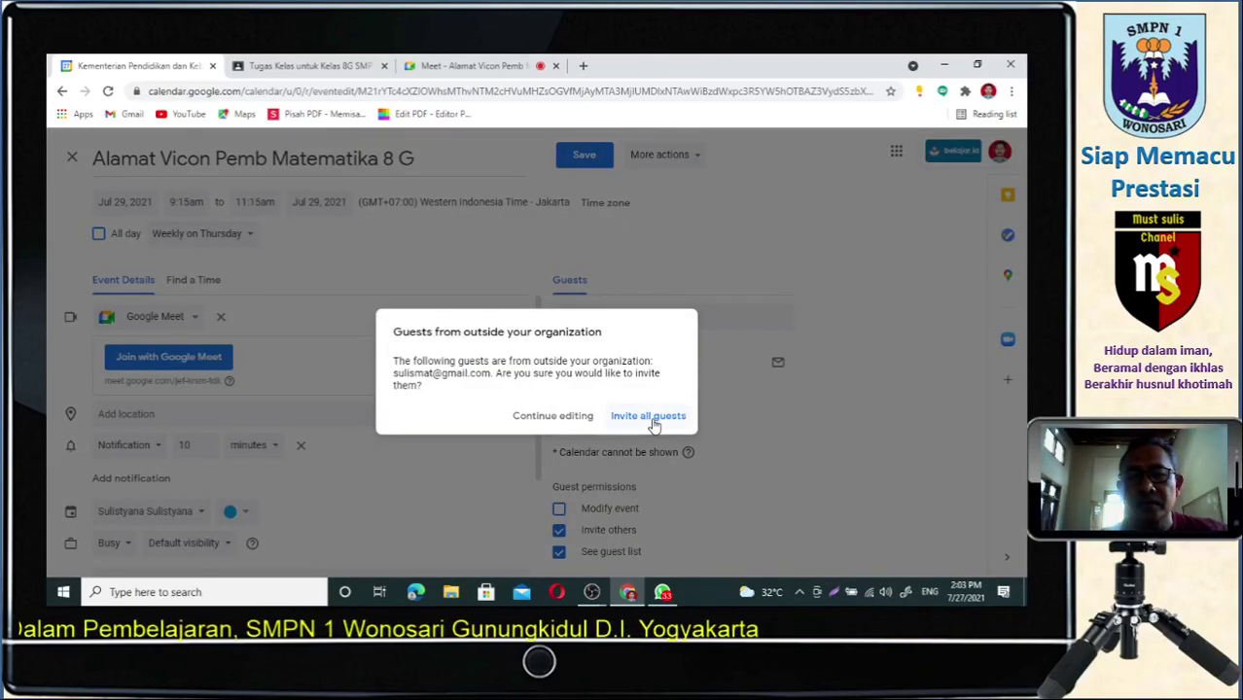
click(653, 418)
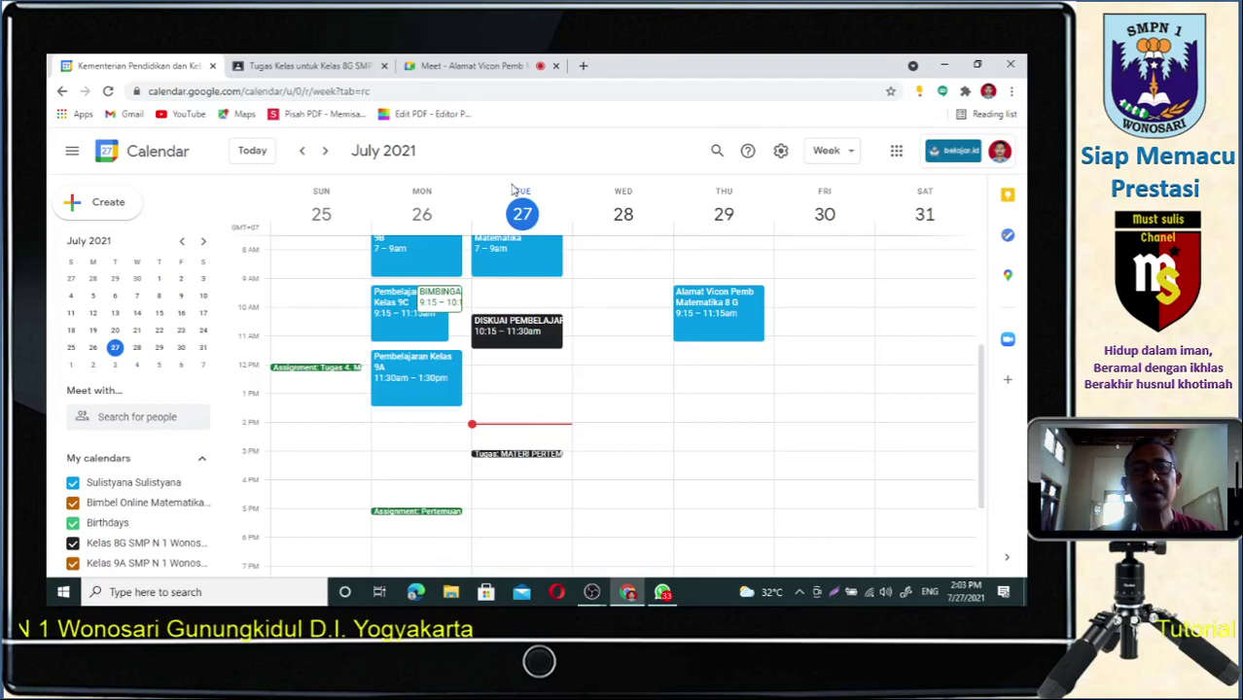
Switch to the Google Meet call and toggle the microphone off and on and the camera on and off.
click(472, 66)
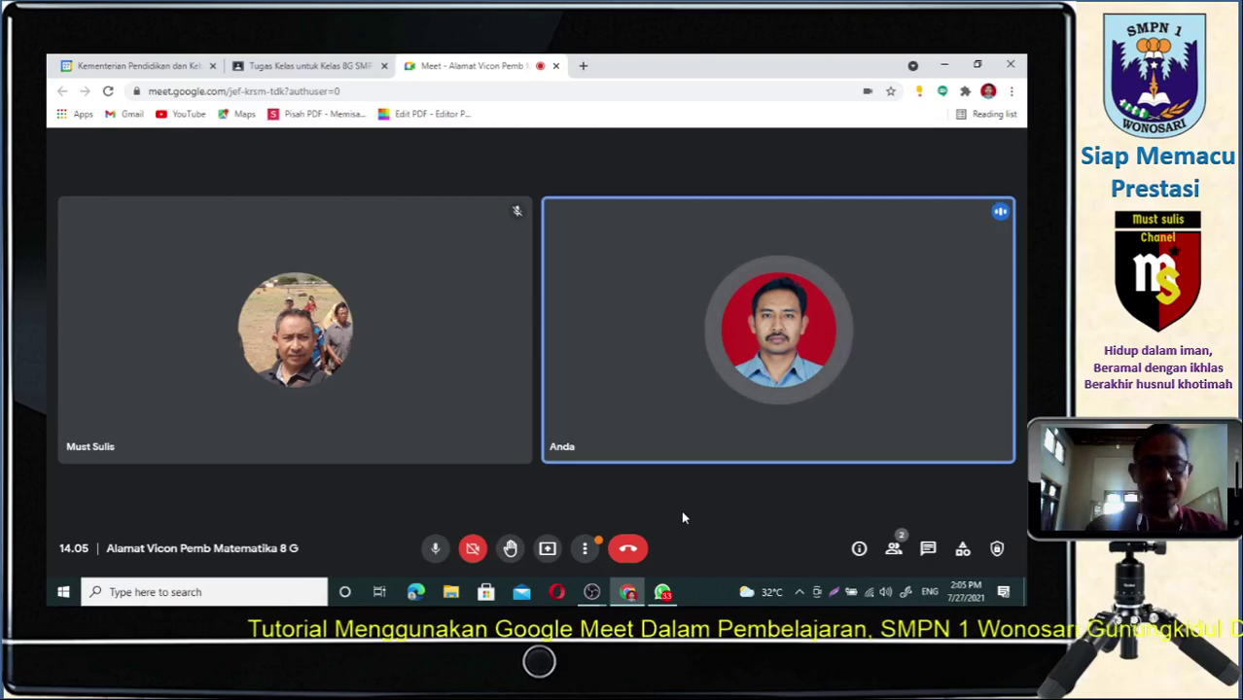
click(436, 551)
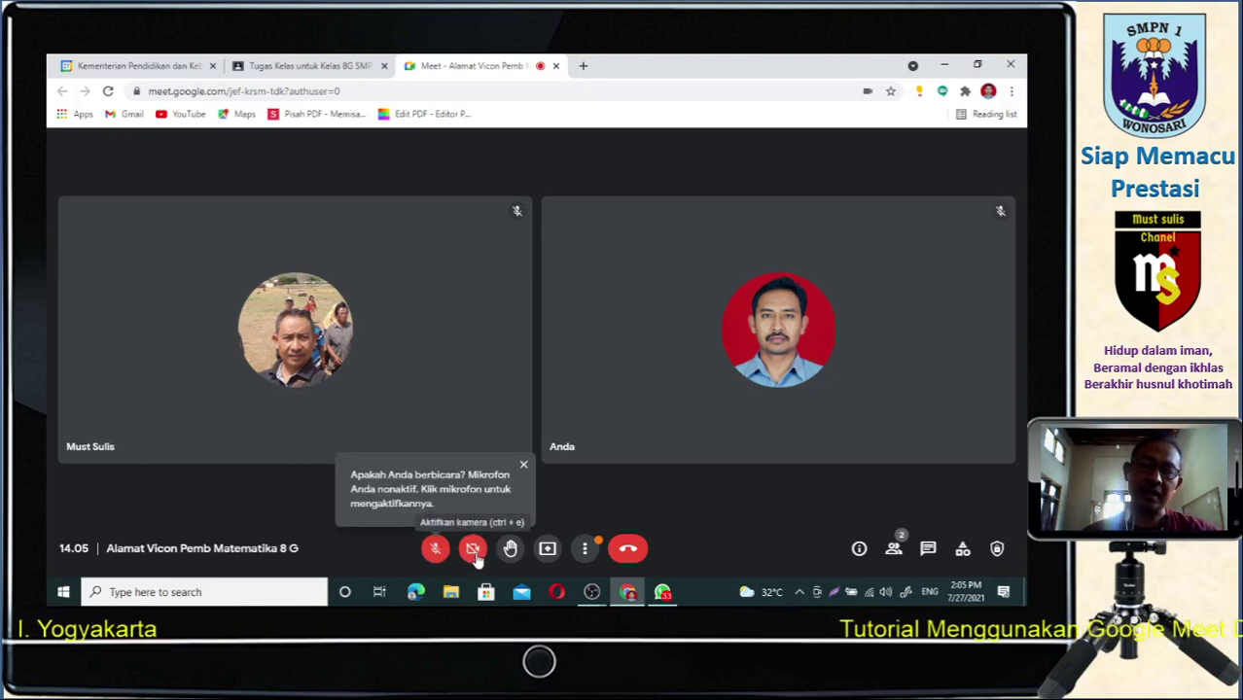
click(474, 550)
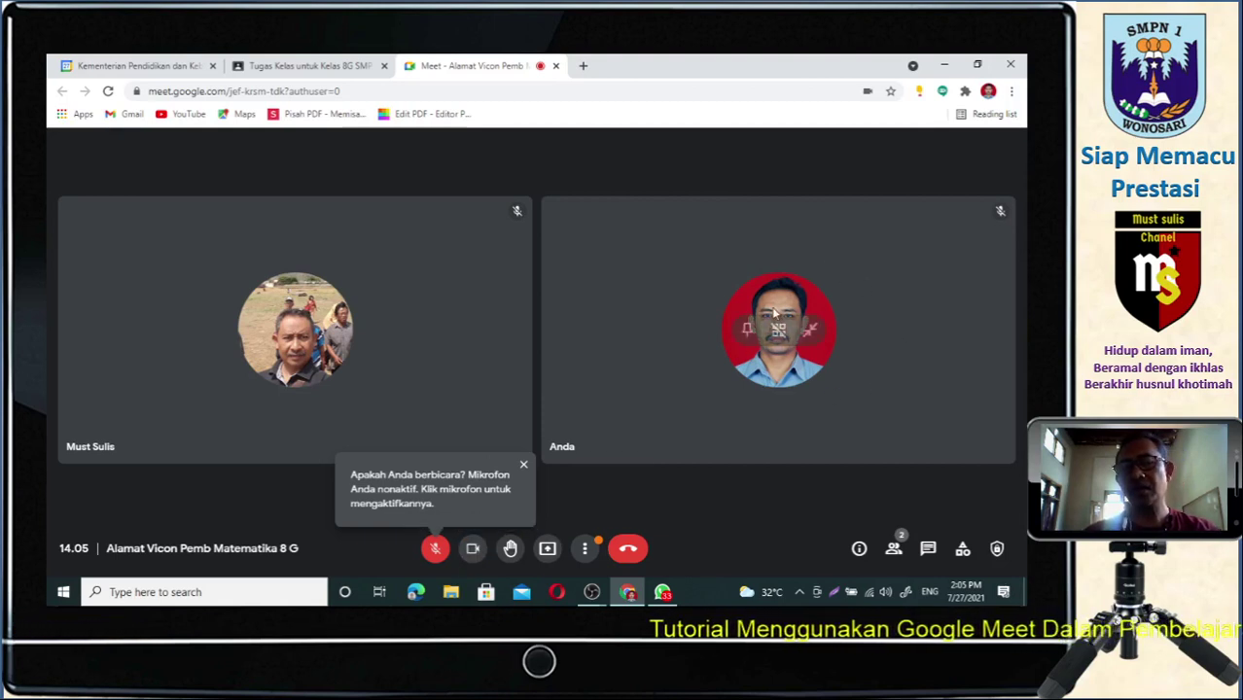
key(ctrl+e)
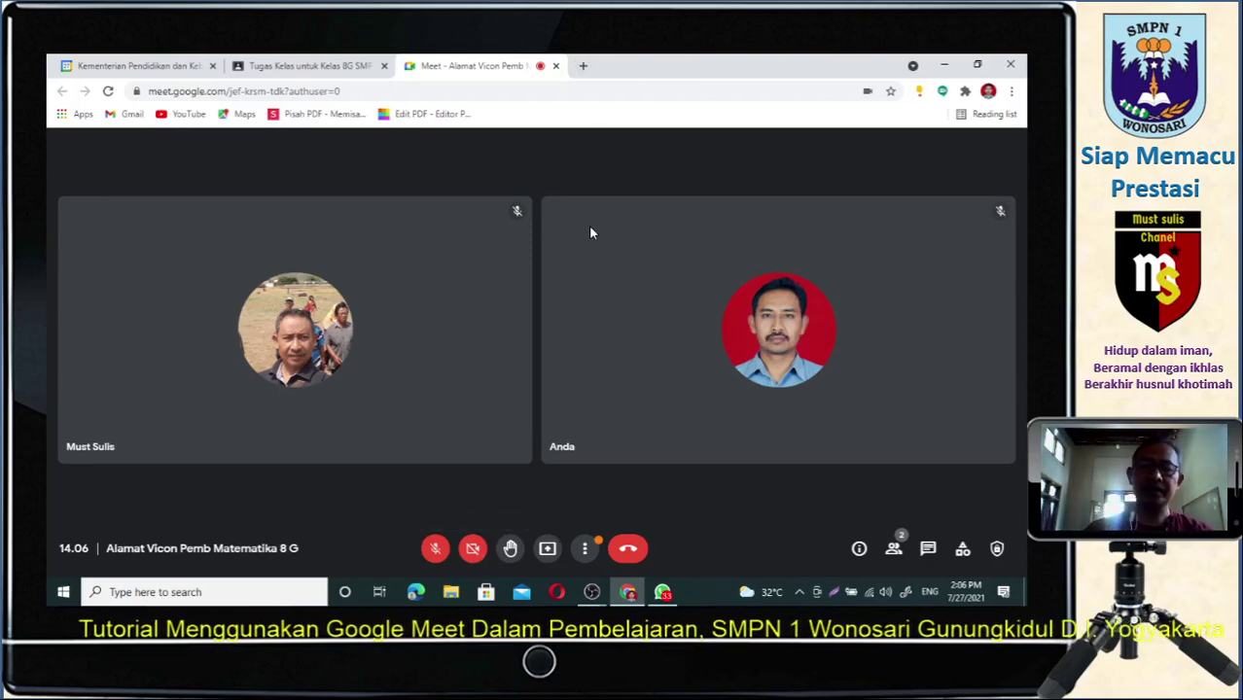
click(435, 550)
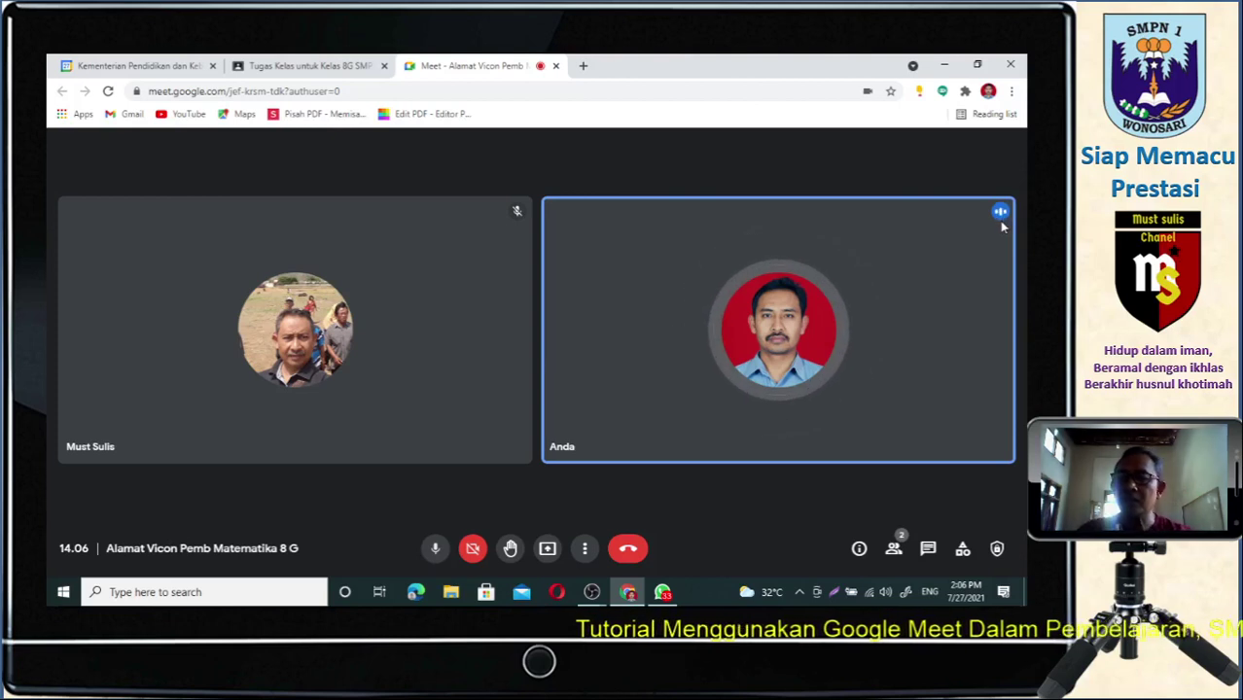
Raise a hand in the meeting, dismiss the notice about automatically lowering it, and lower the hand.
mouse_move(941, 255)
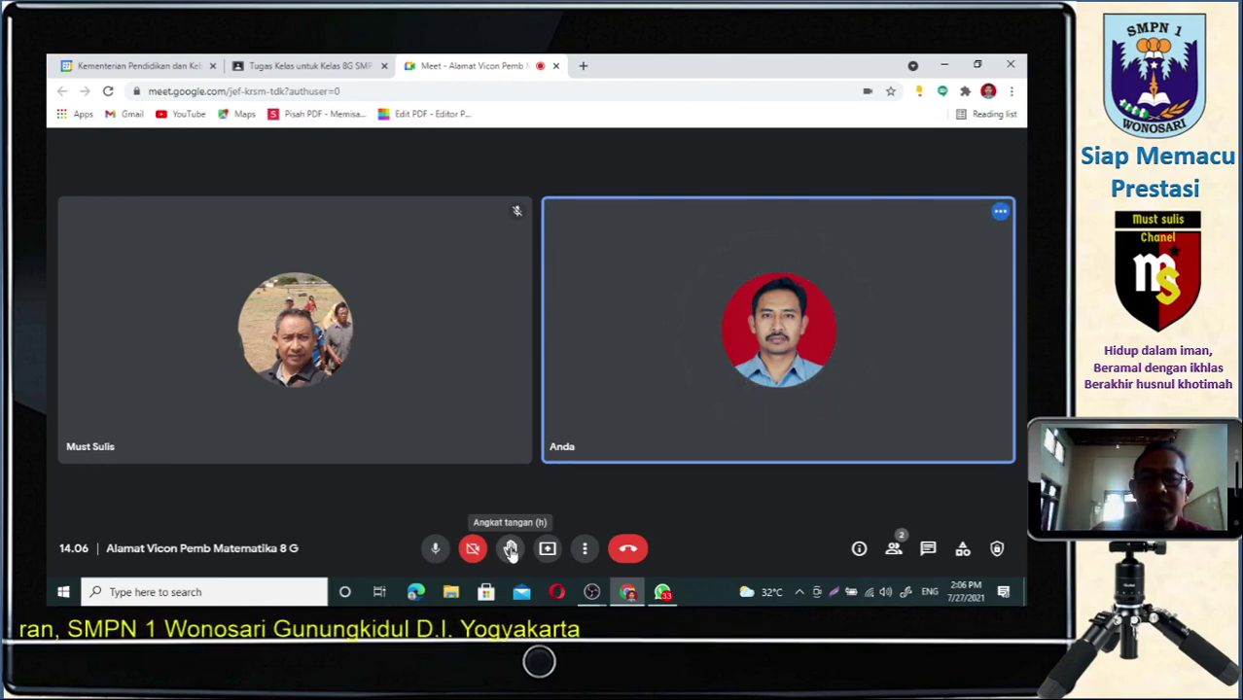
click(511, 549)
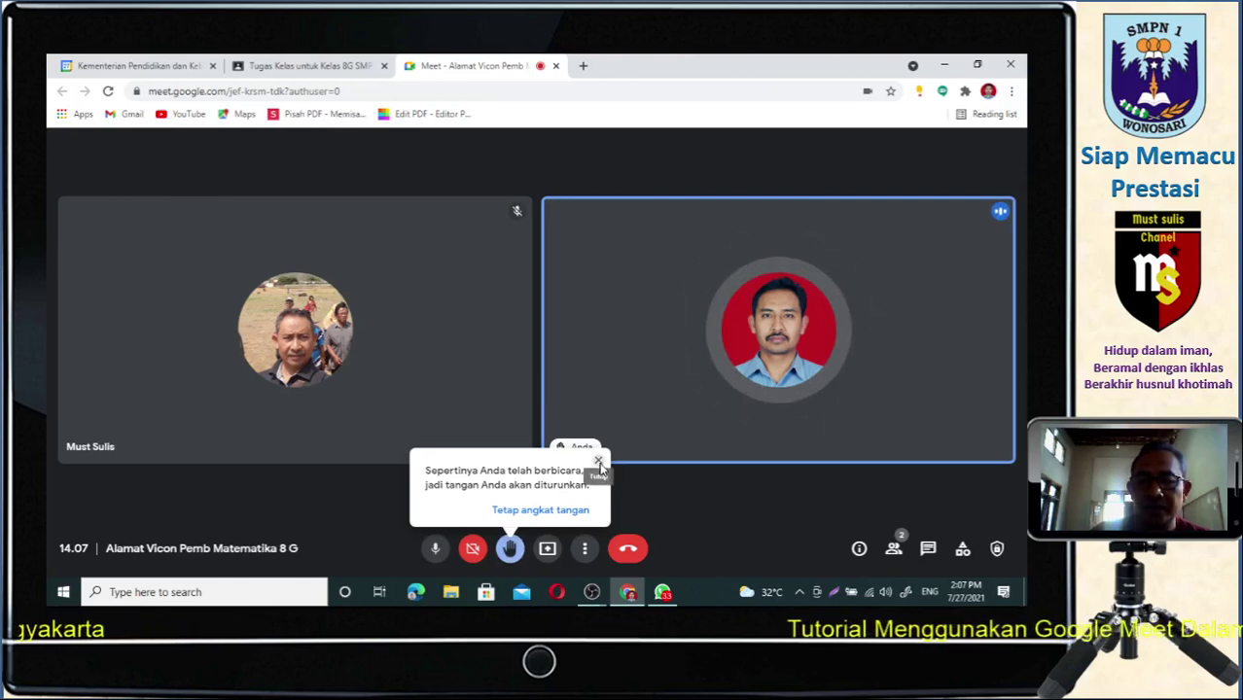
click(598, 464)
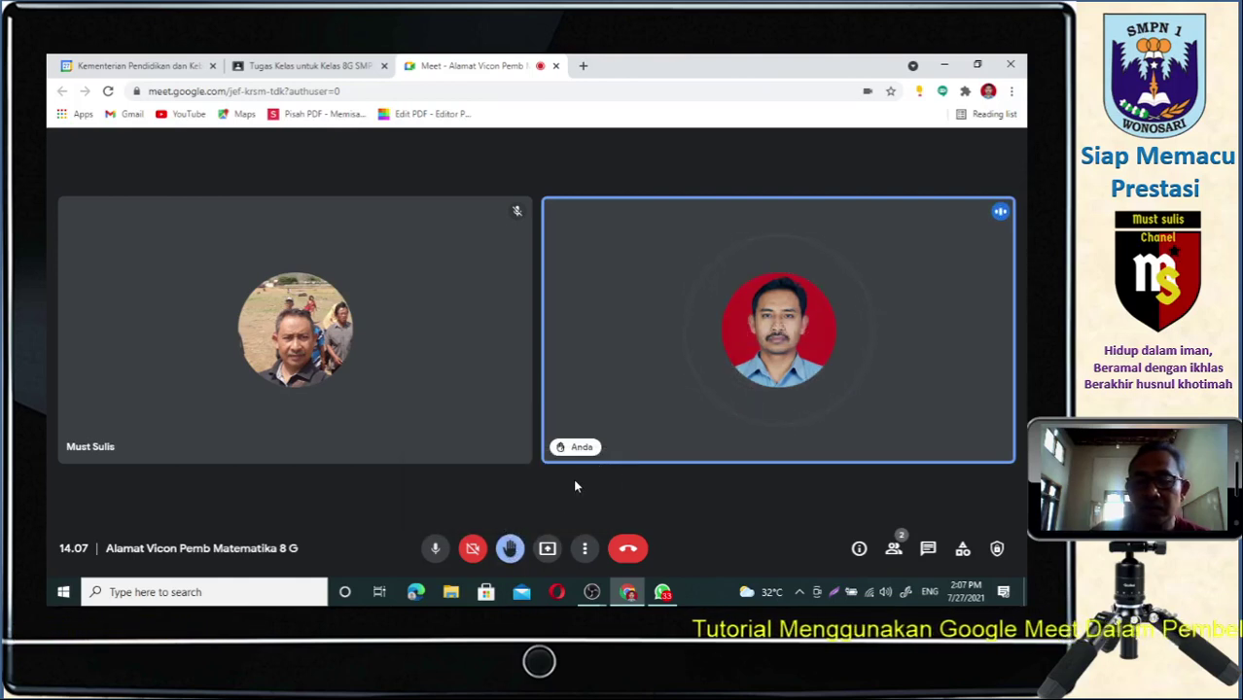
click(512, 548)
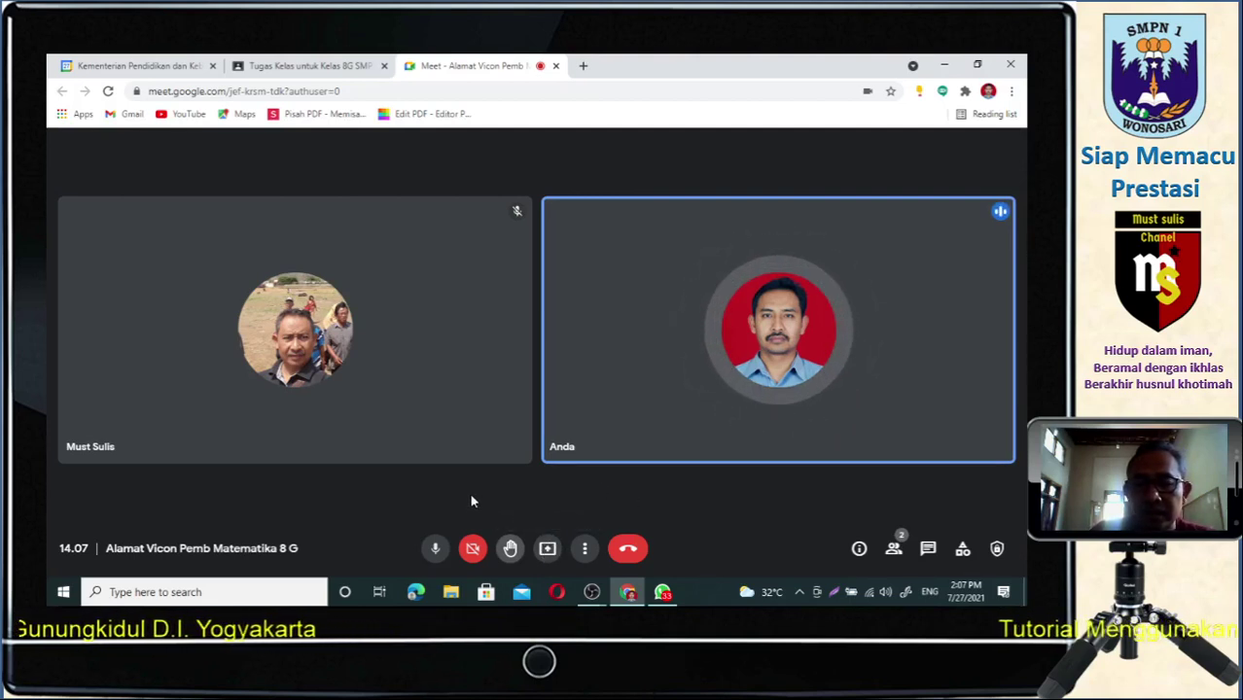
Open the recent presentation "21. Barisan Bilangan Aritmetika" in PowerPoint from File Explorer.
click(451, 594)
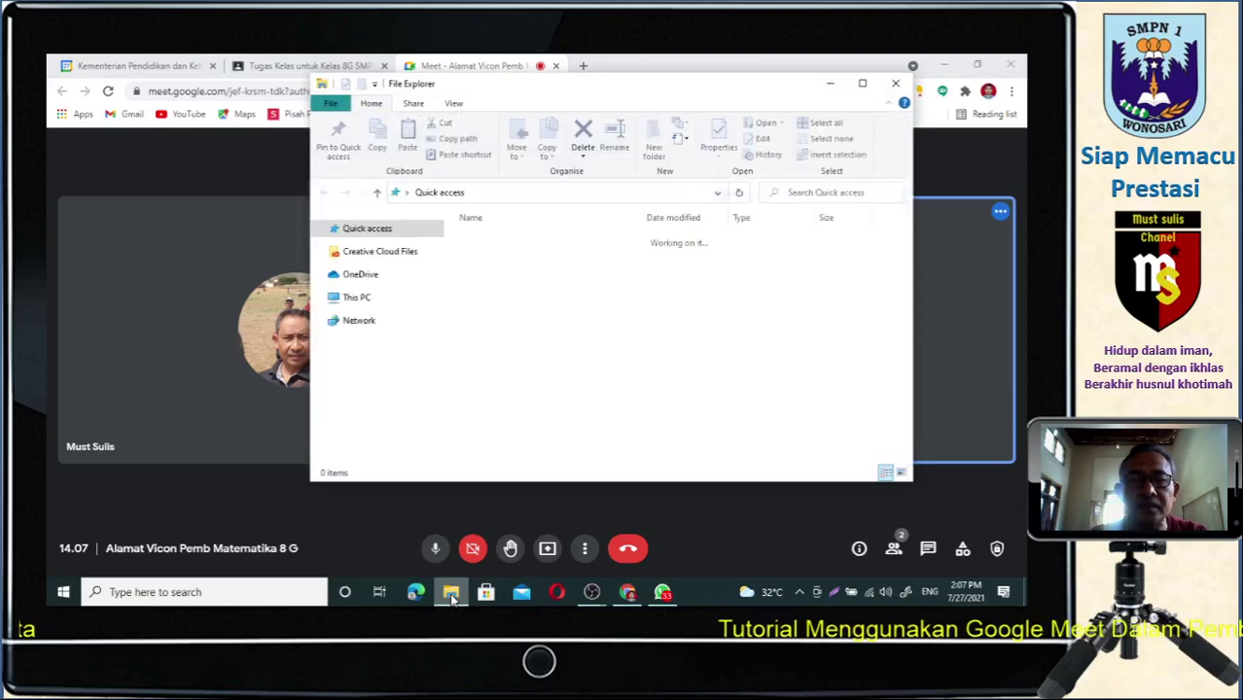
scroll(516, 414, down, 3)
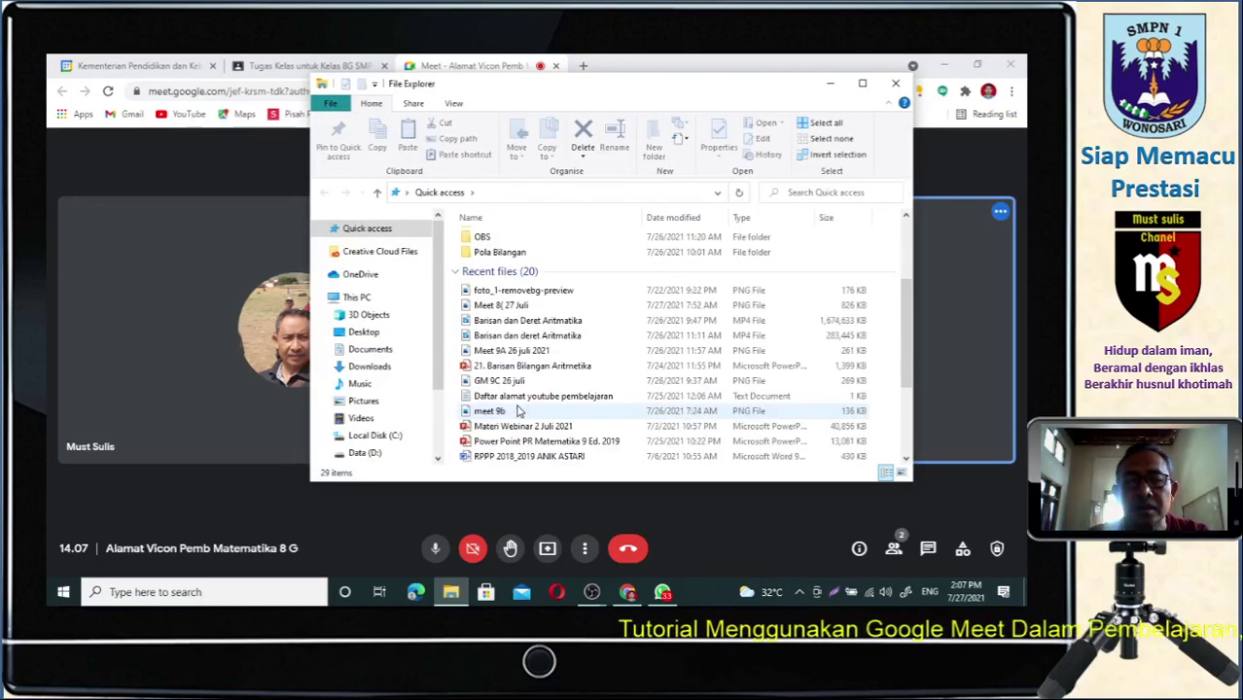
click(530, 370)
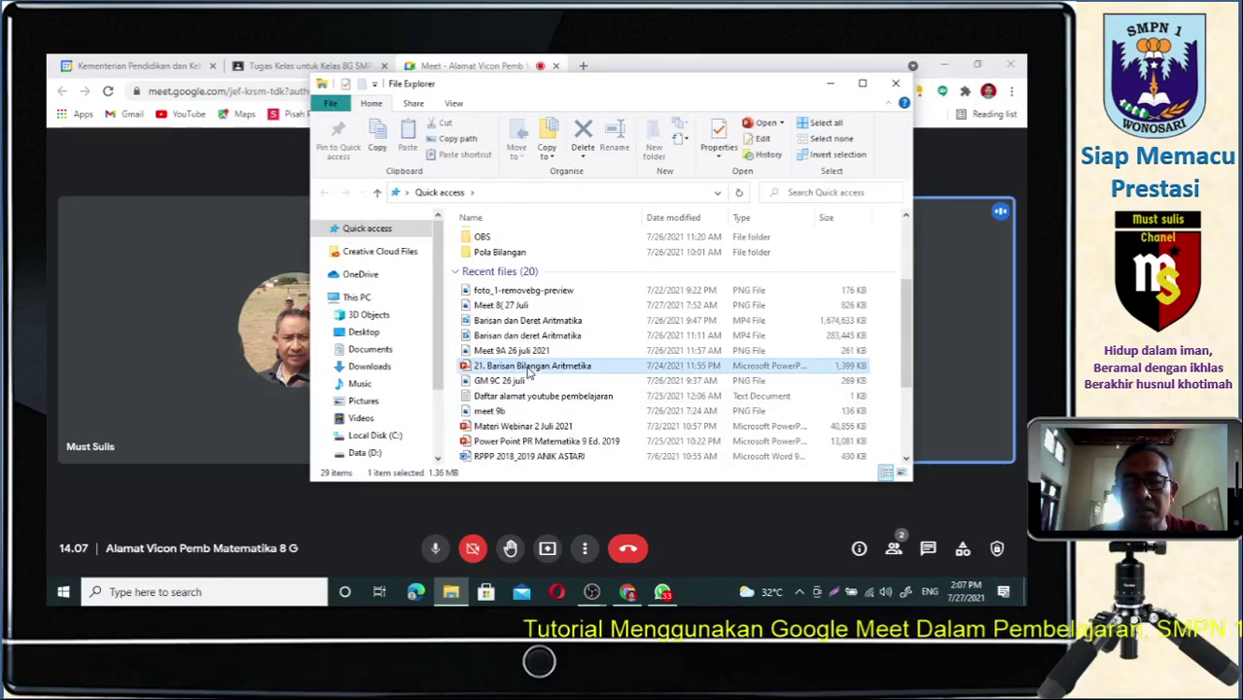
double_click(530, 372)
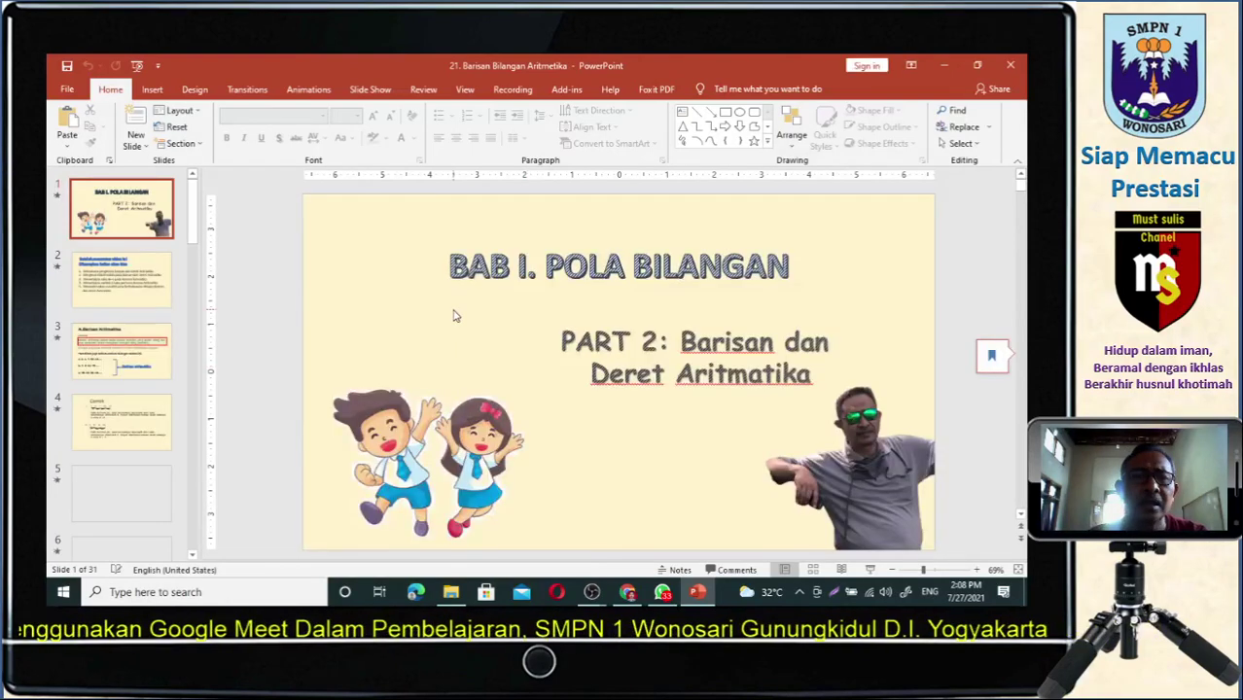
Return to Google Meet and present the "21. Barisan Bilangan Aritmetika" PowerPoint window to the meeting.
click(629, 593)
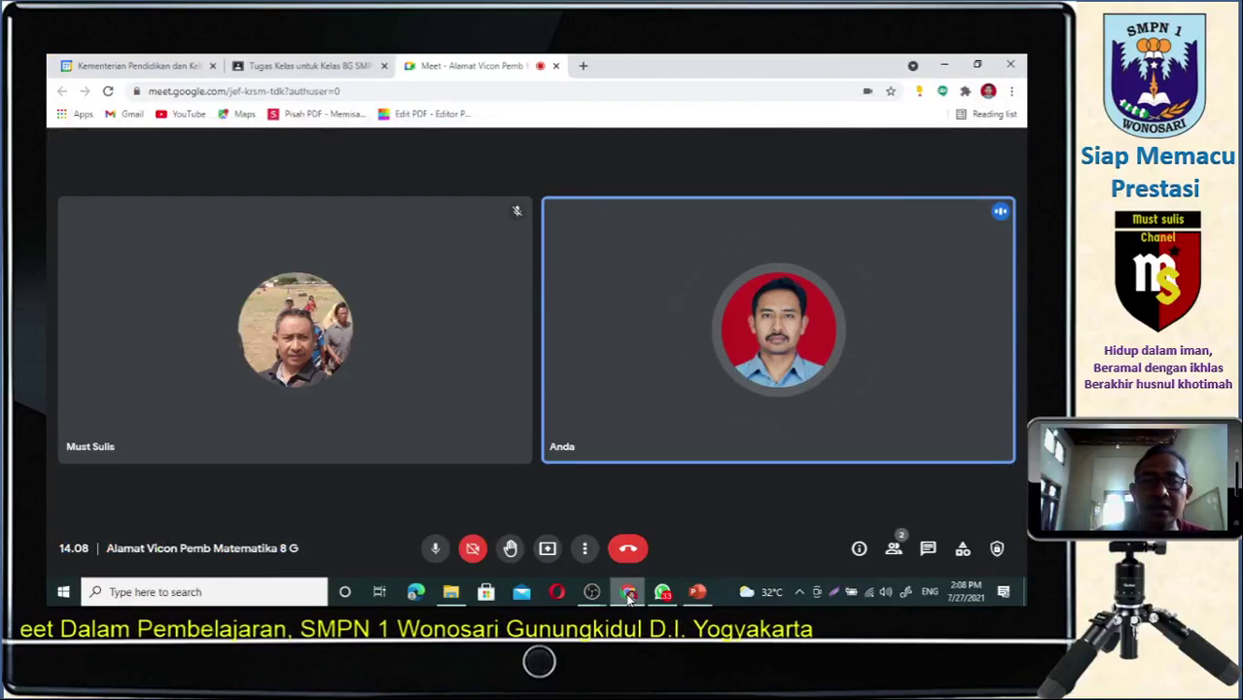
click(548, 549)
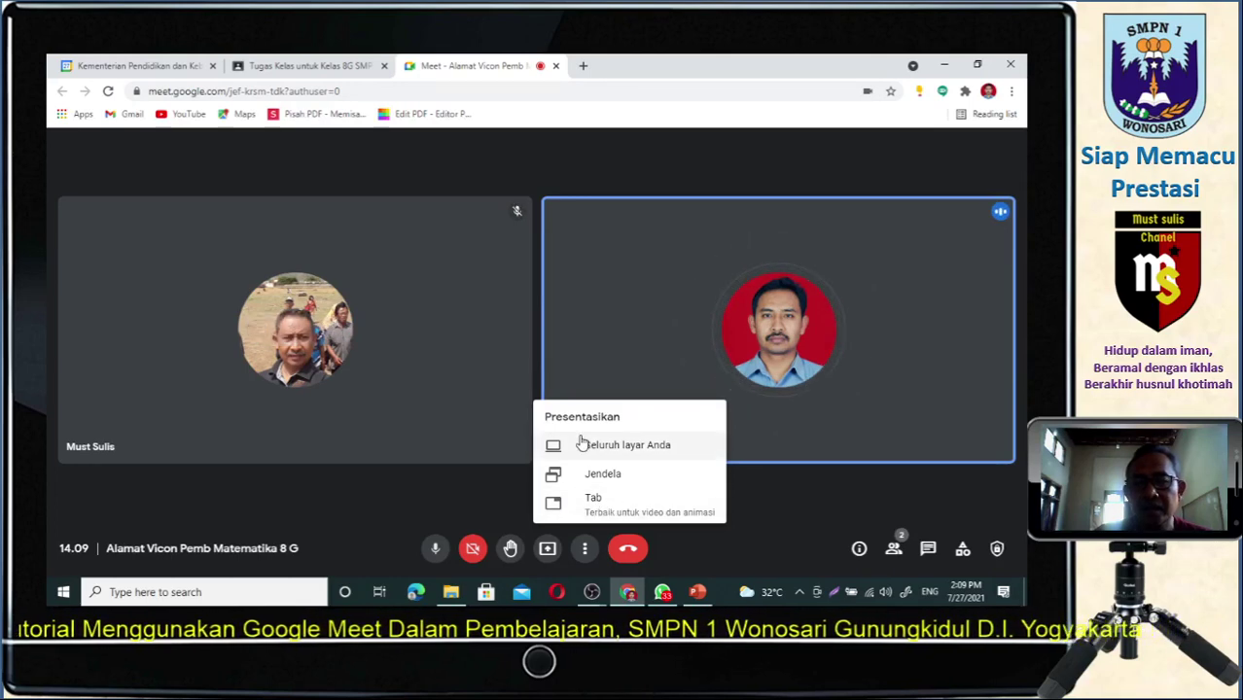
mouse_move(697, 590)
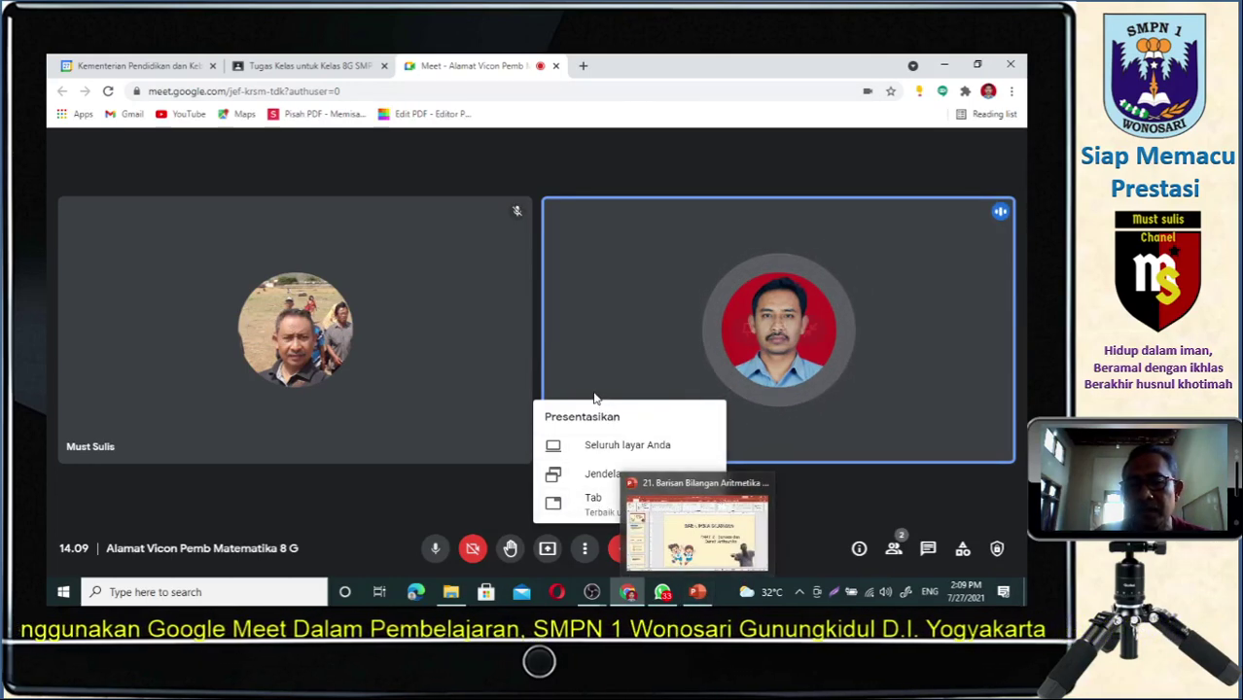
click(594, 475)
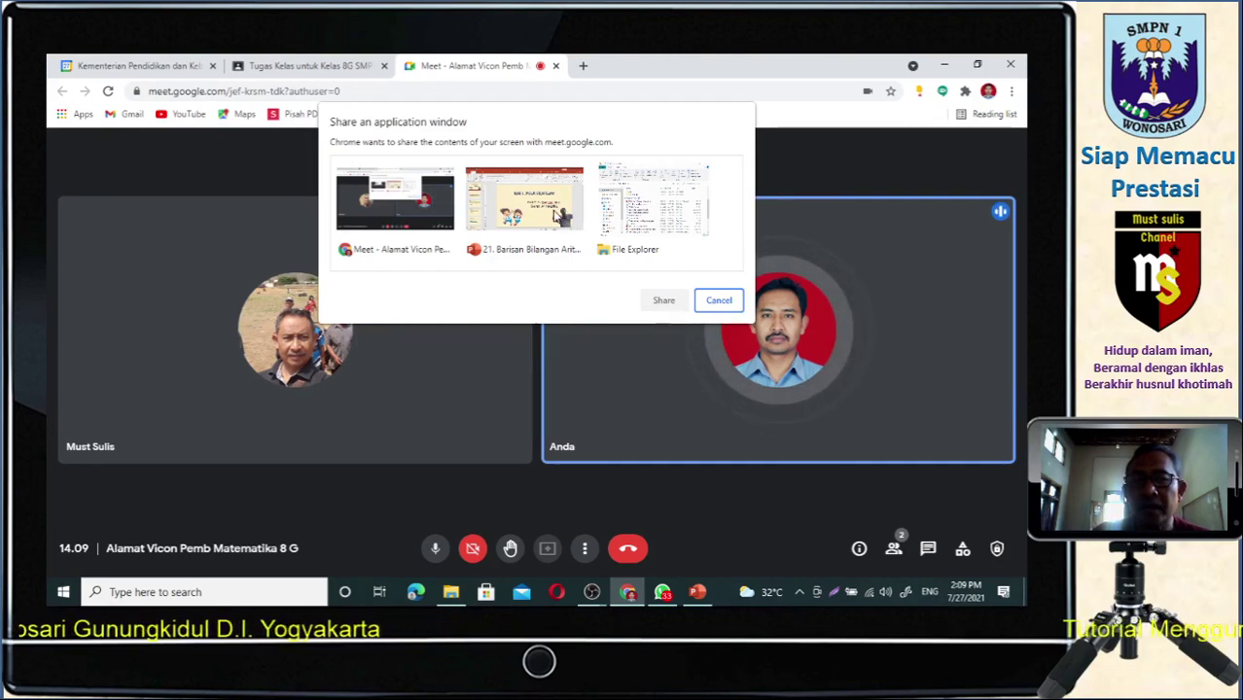
click(528, 211)
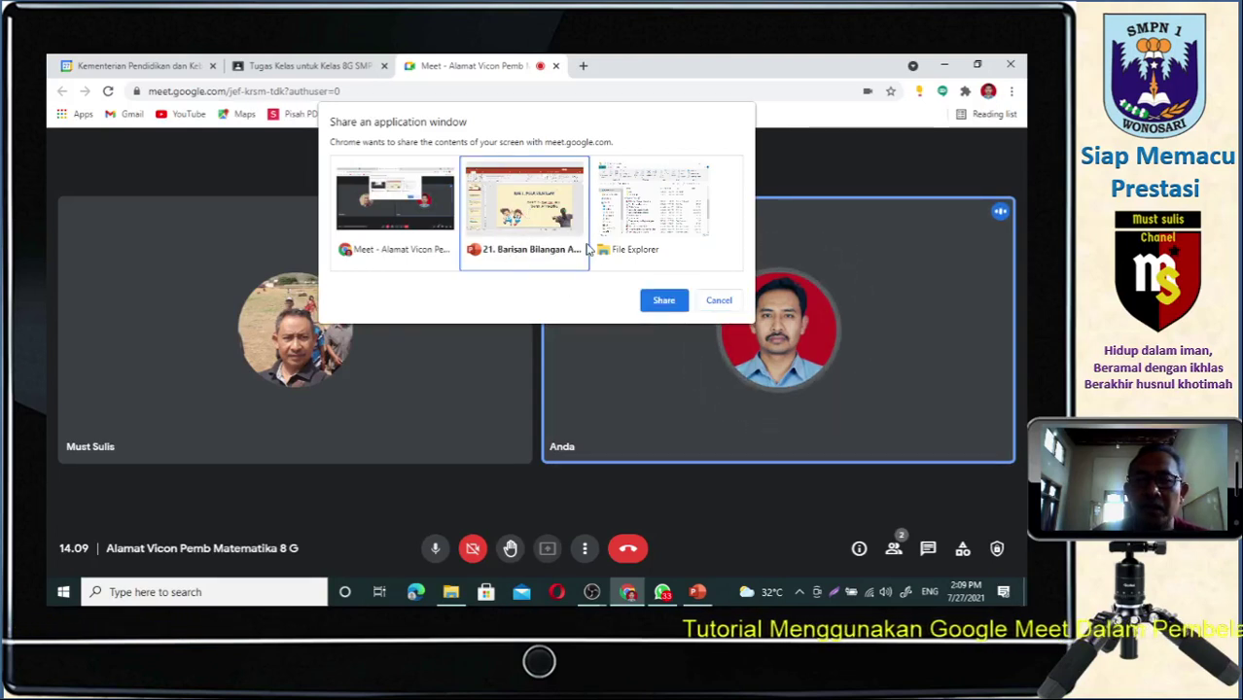
click(663, 300)
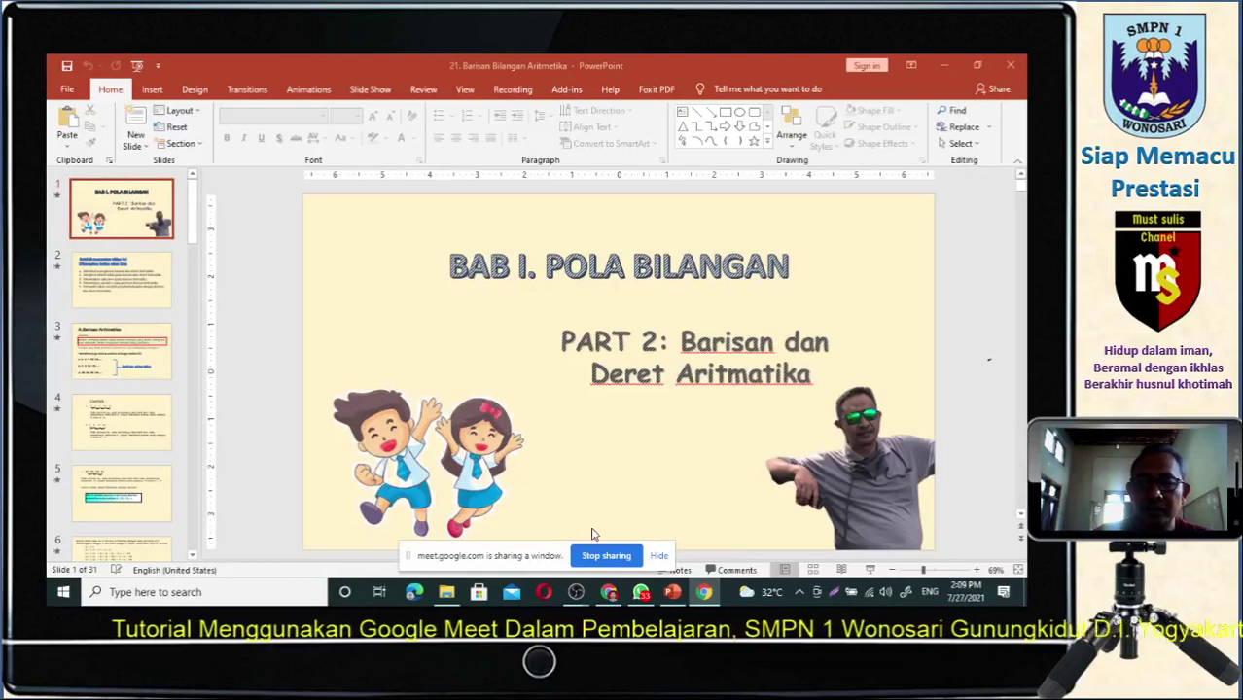
View the running presentation in Google Meet, ignore the endless-mirroring warning, and switch back to the PowerPoint window.
click(608, 593)
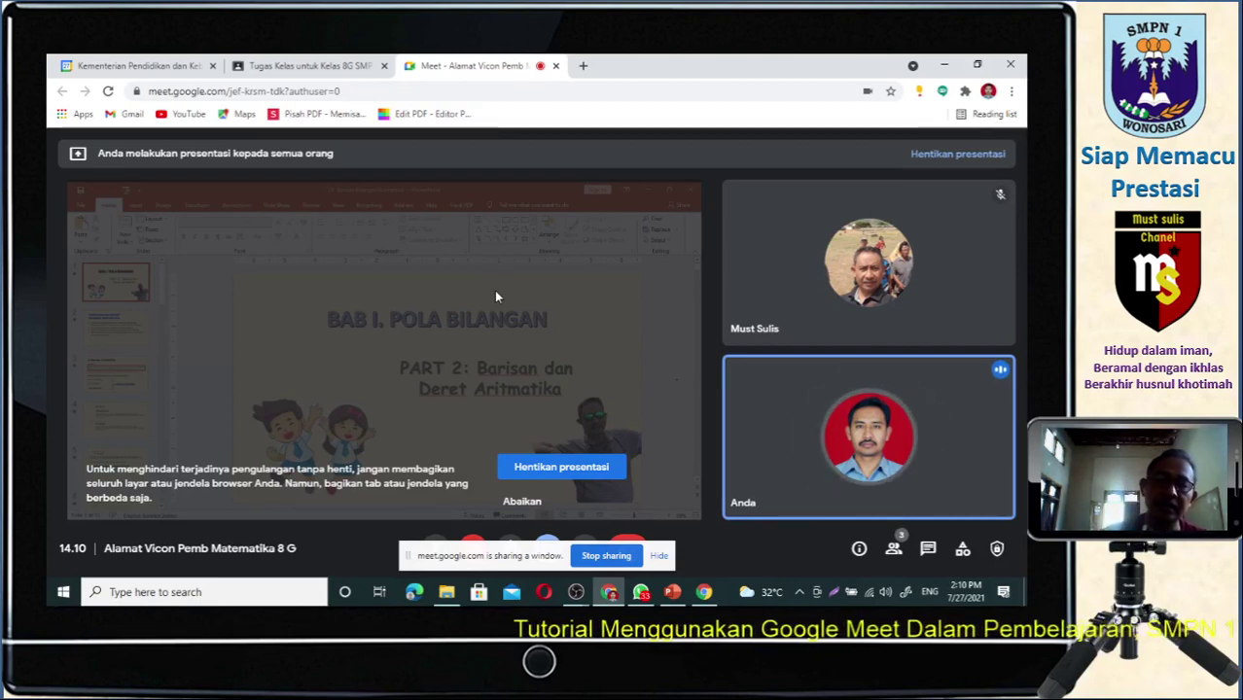
click(522, 502)
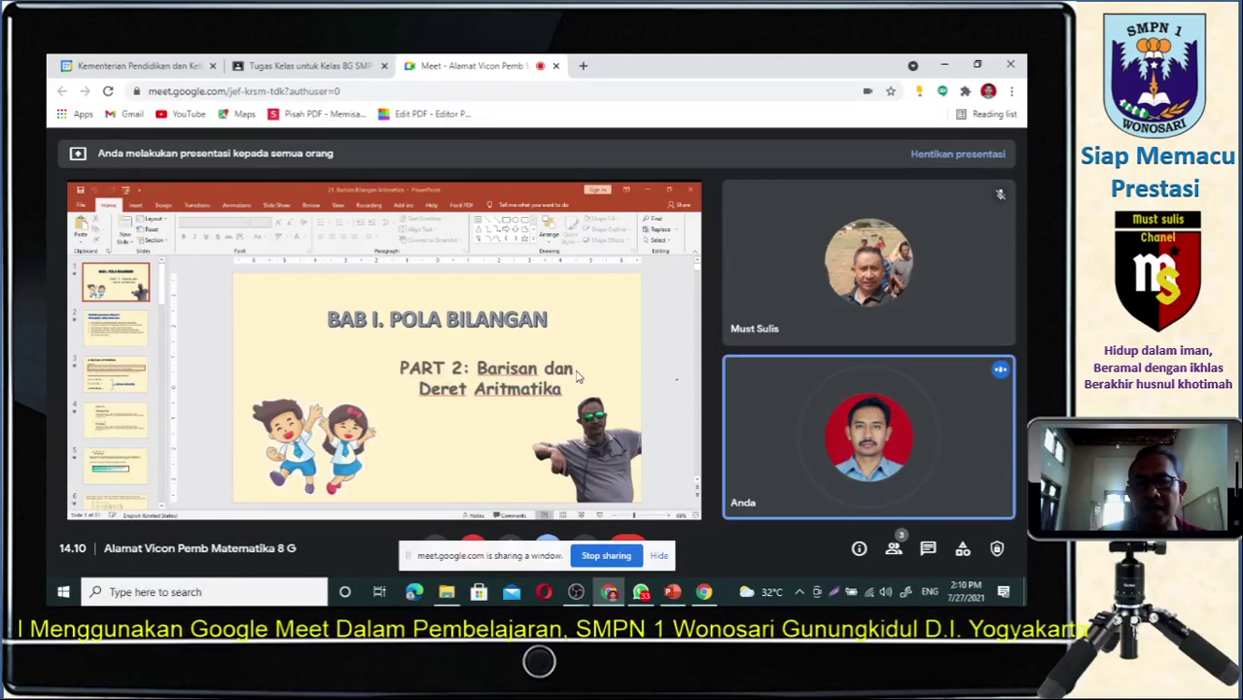
click(673, 593)
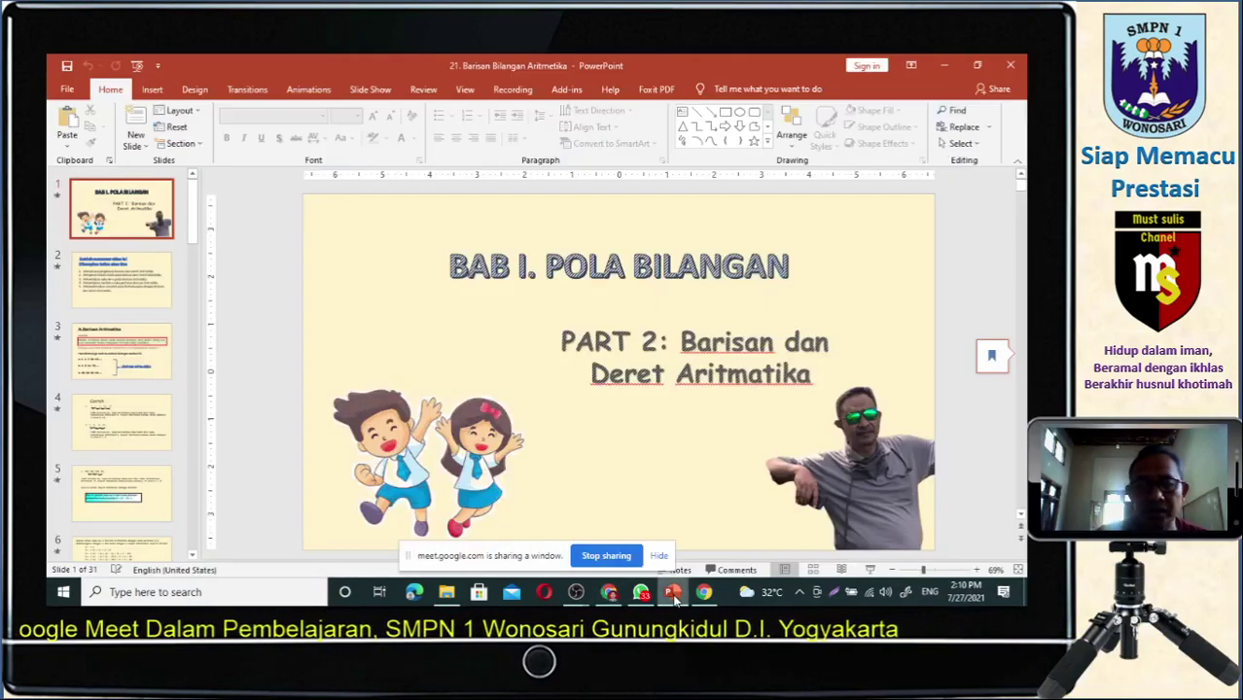
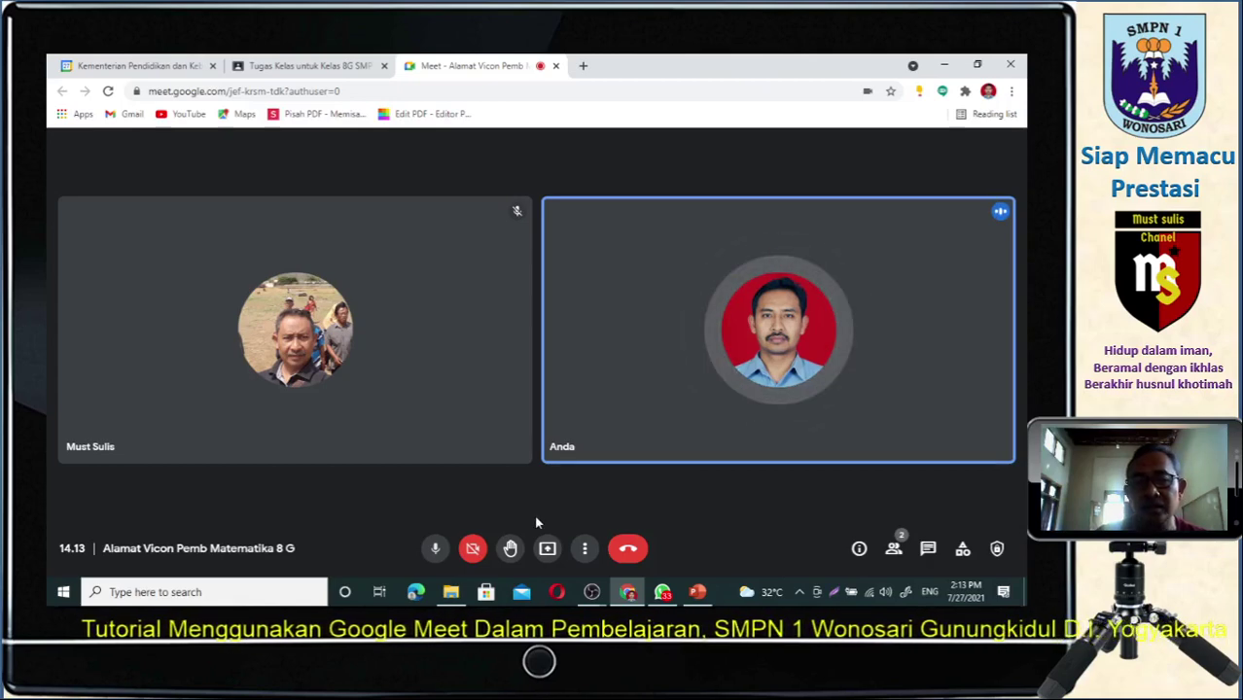
Present the browser tab "Tugas Kelas untuk Kelas 8G SMP N 1 Wonosari Semester 1 TA 2021/2022" with audio and browse its classwork list.
click(548, 548)
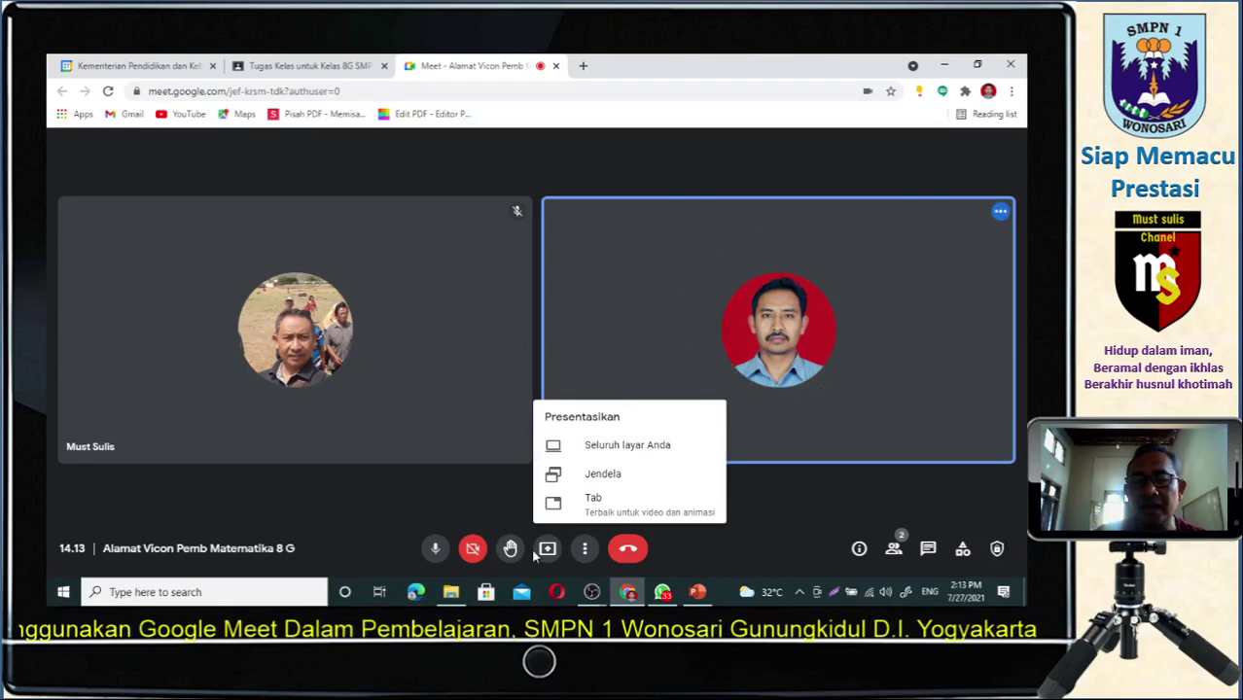
click(450, 502)
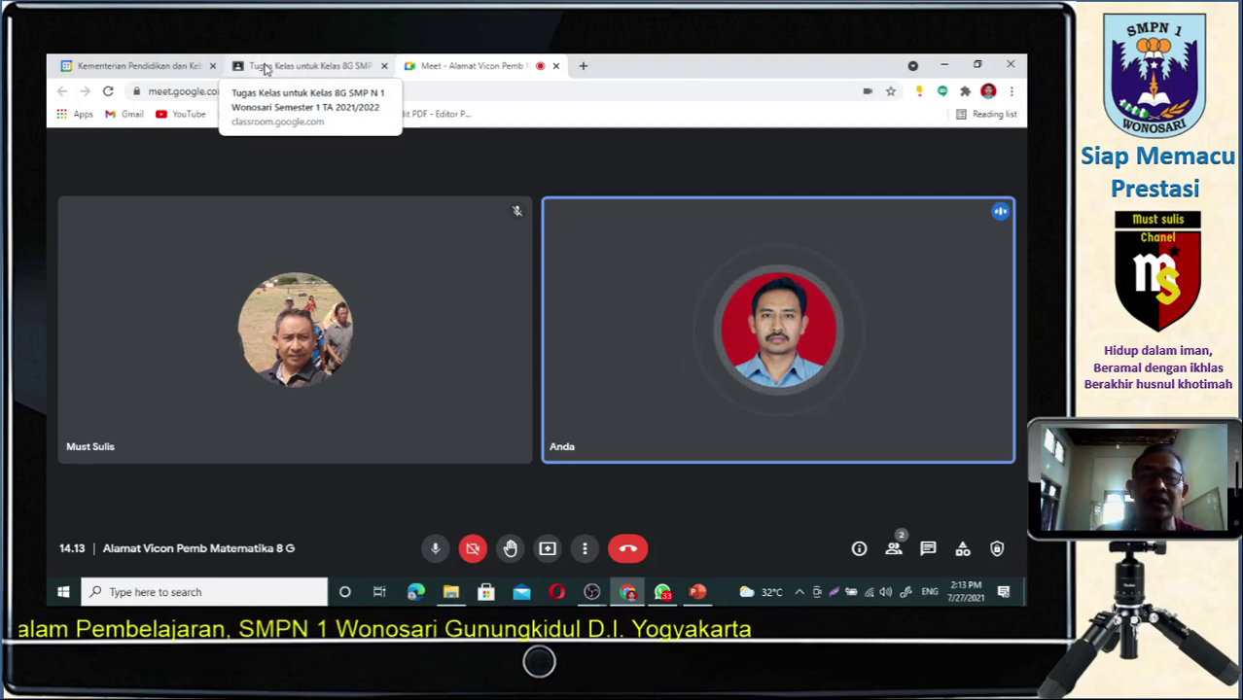
click(547, 549)
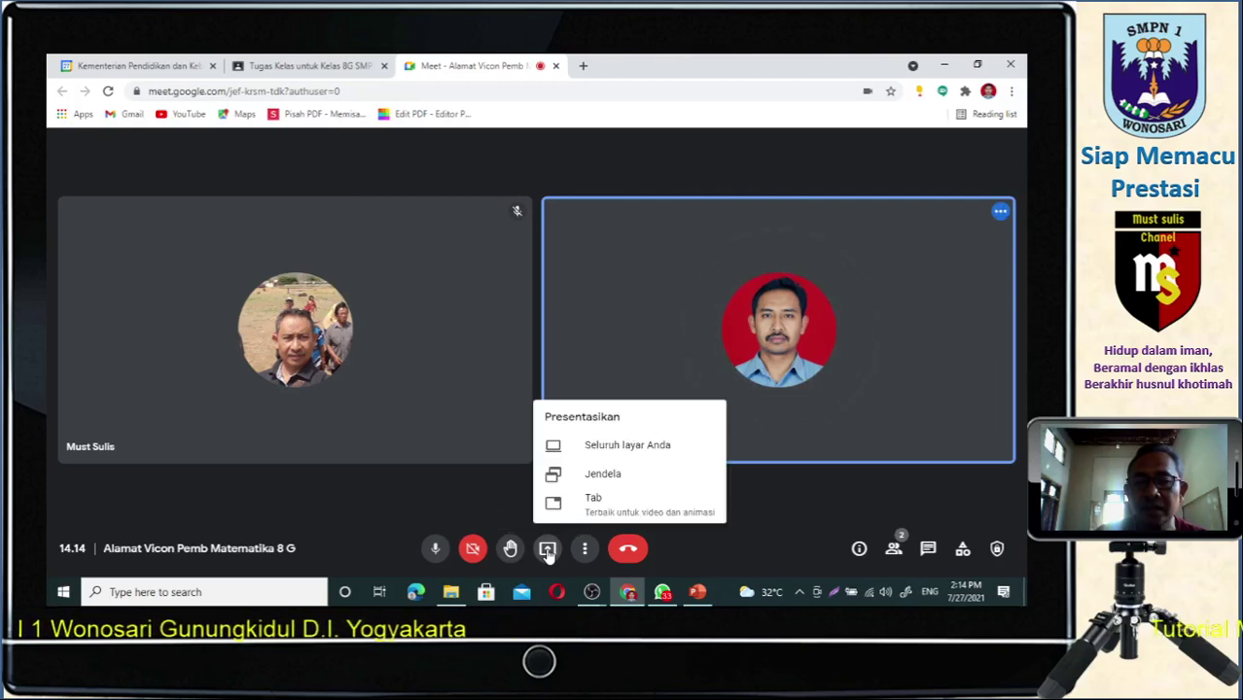
click(592, 502)
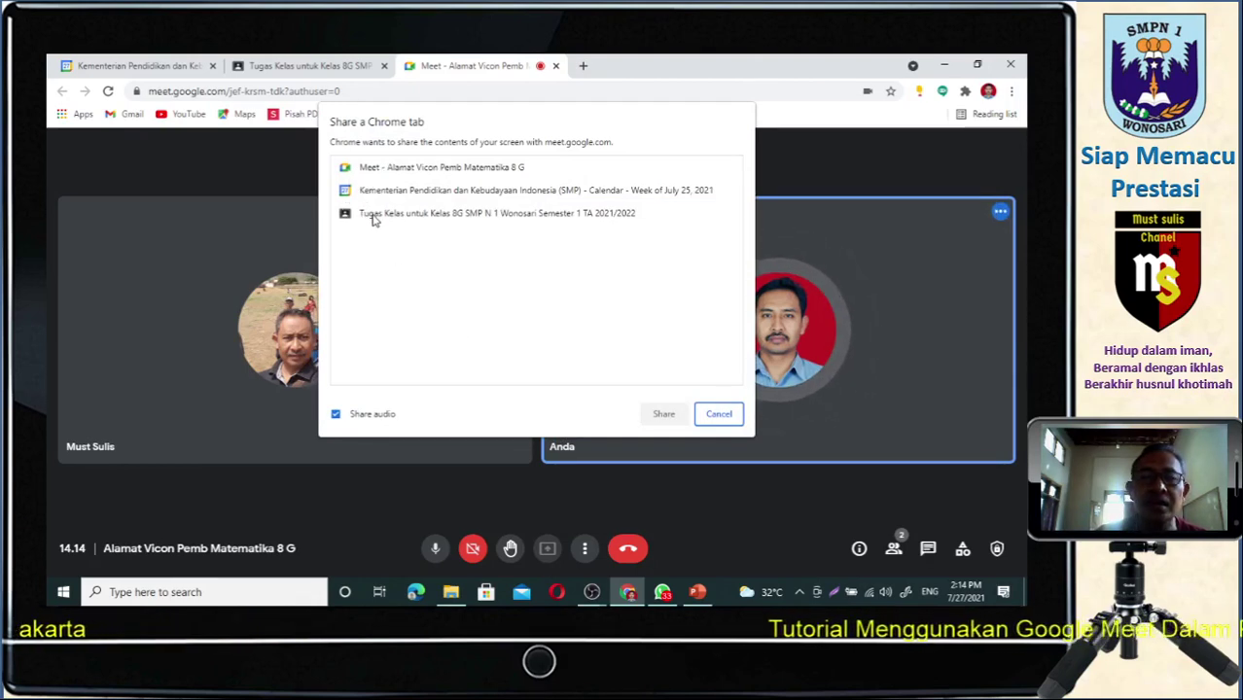
click(375, 215)
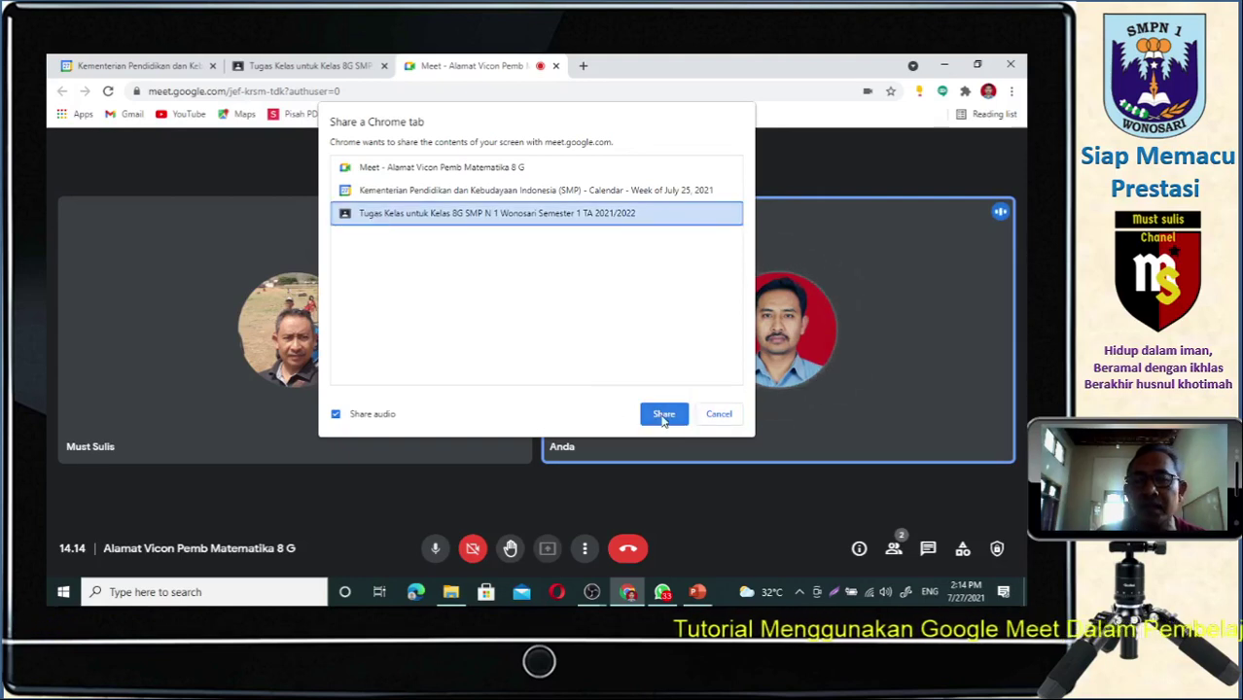
click(663, 414)
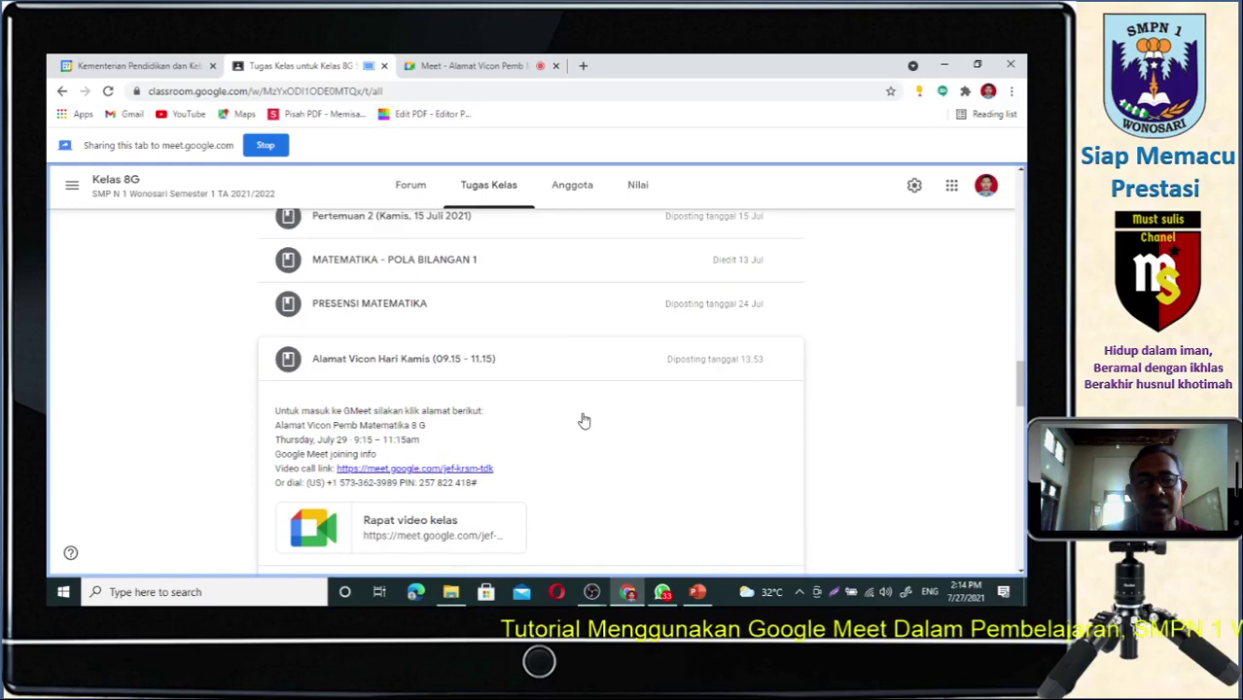
scroll(583, 422, up, 10)
scroll(583, 421, down, 10)
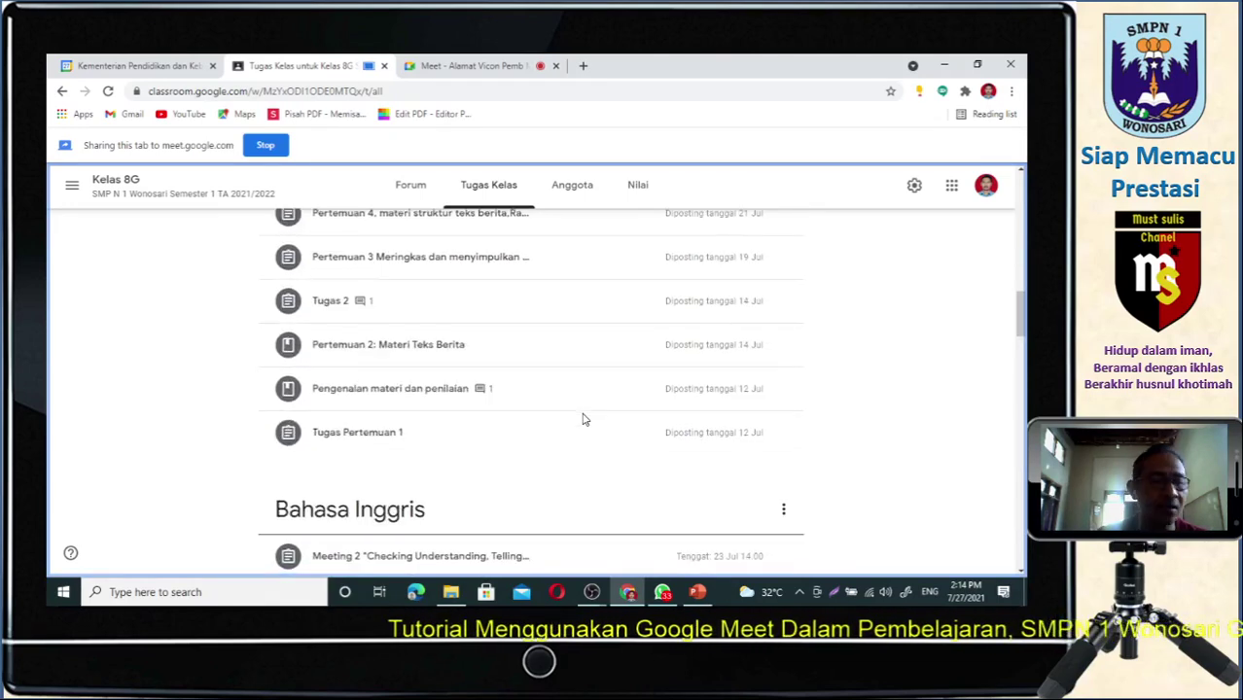
Check how the shared class 8G classwork list appears in the meeting and stop presenting the tab.
scroll(583, 420, down, 5)
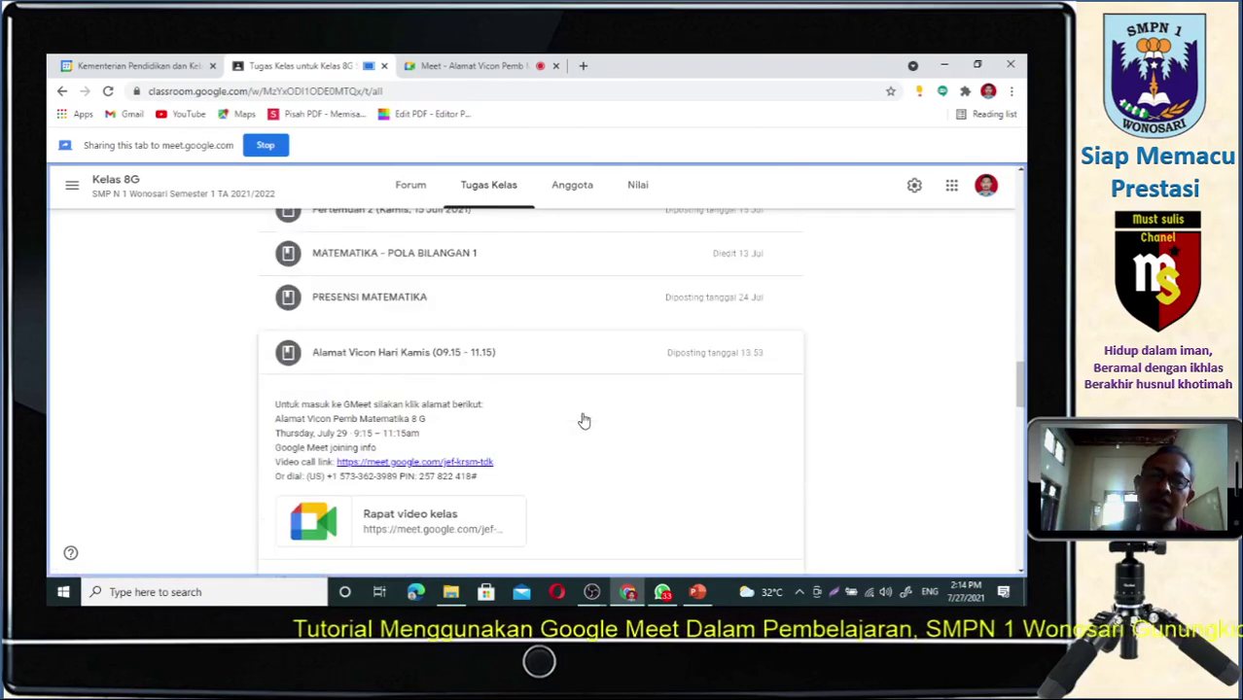
scroll(583, 420, up, 5)
scroll(582, 421, up, 3)
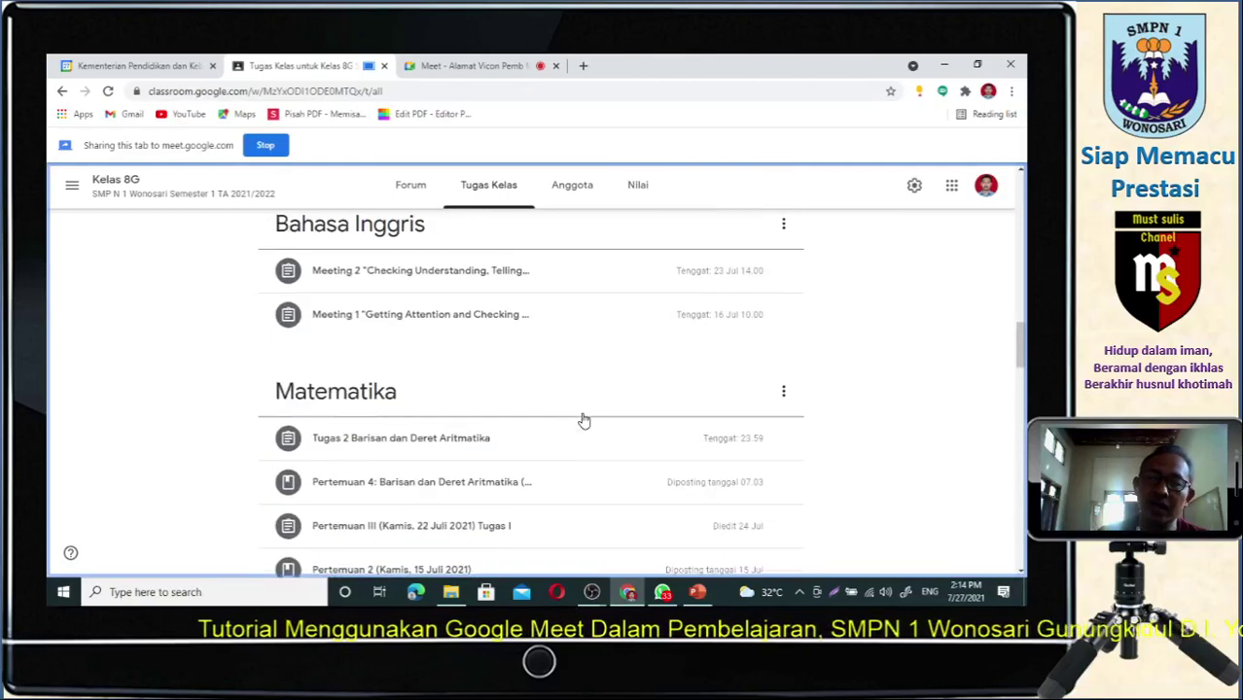
click(470, 66)
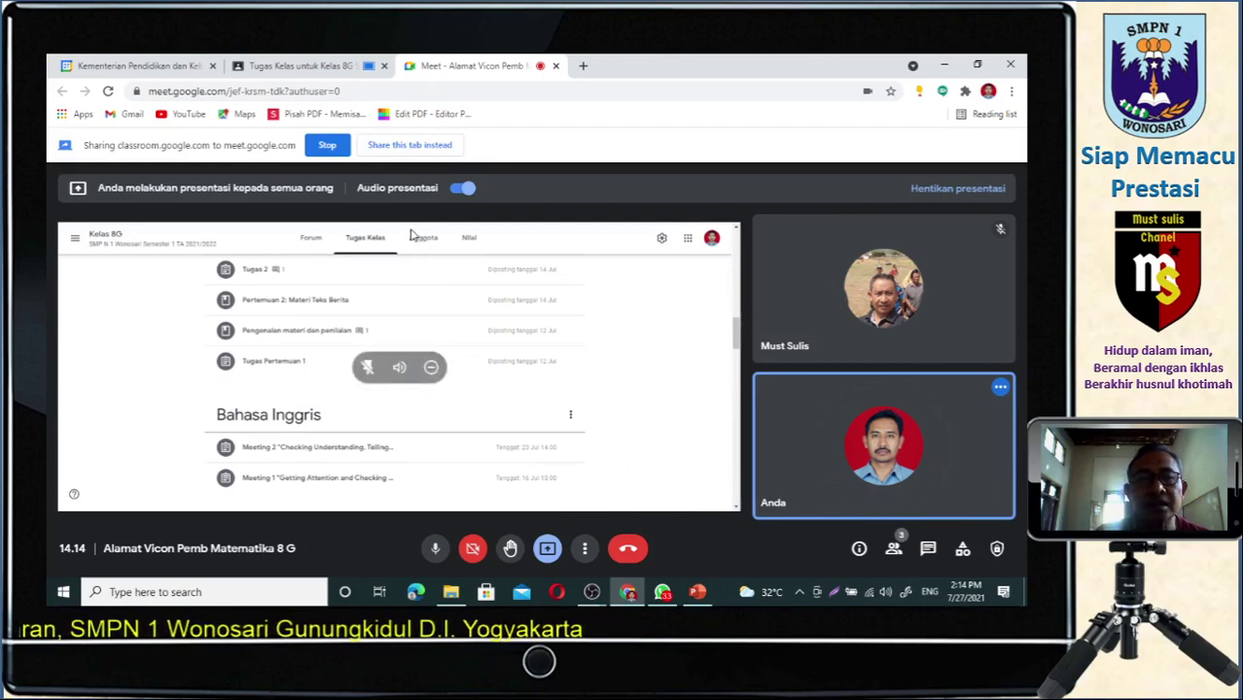
click(317, 67)
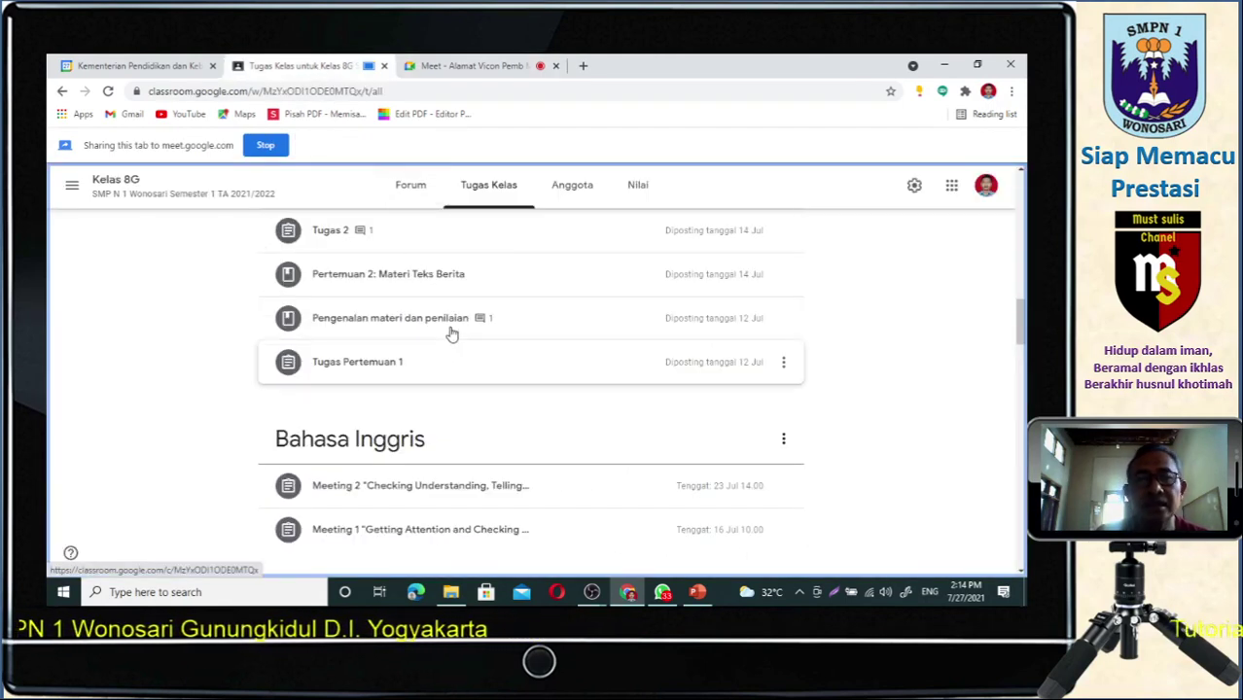
click(472, 66)
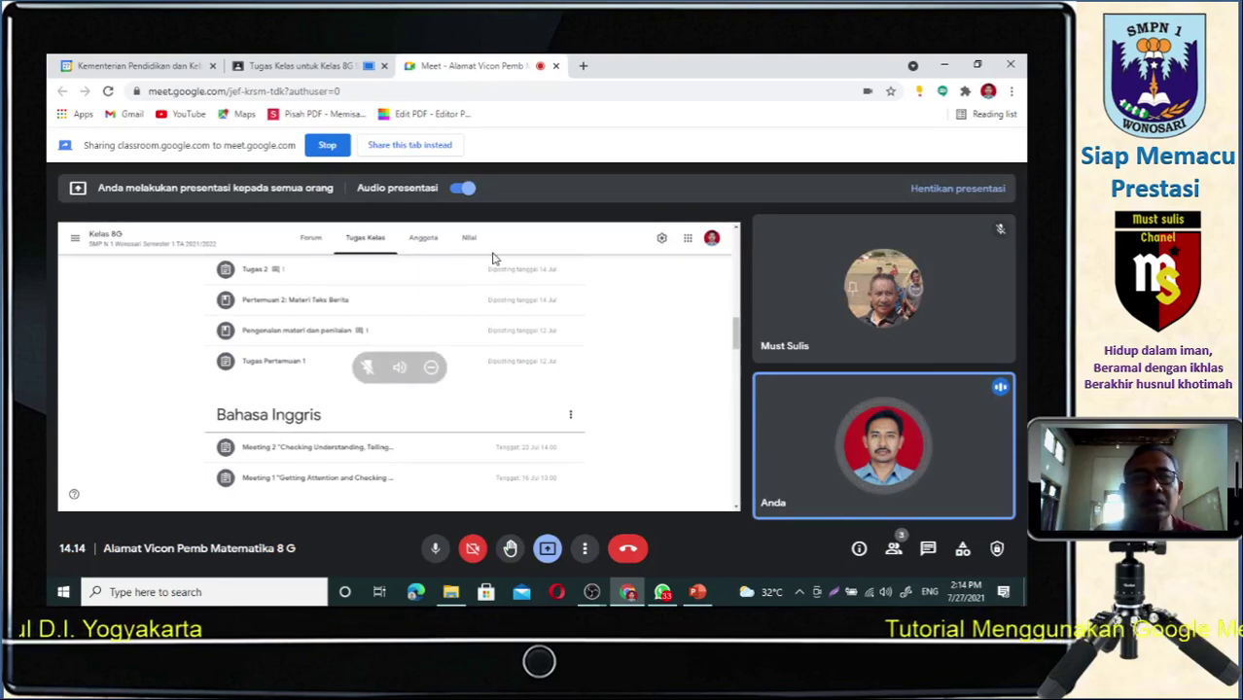
click(953, 190)
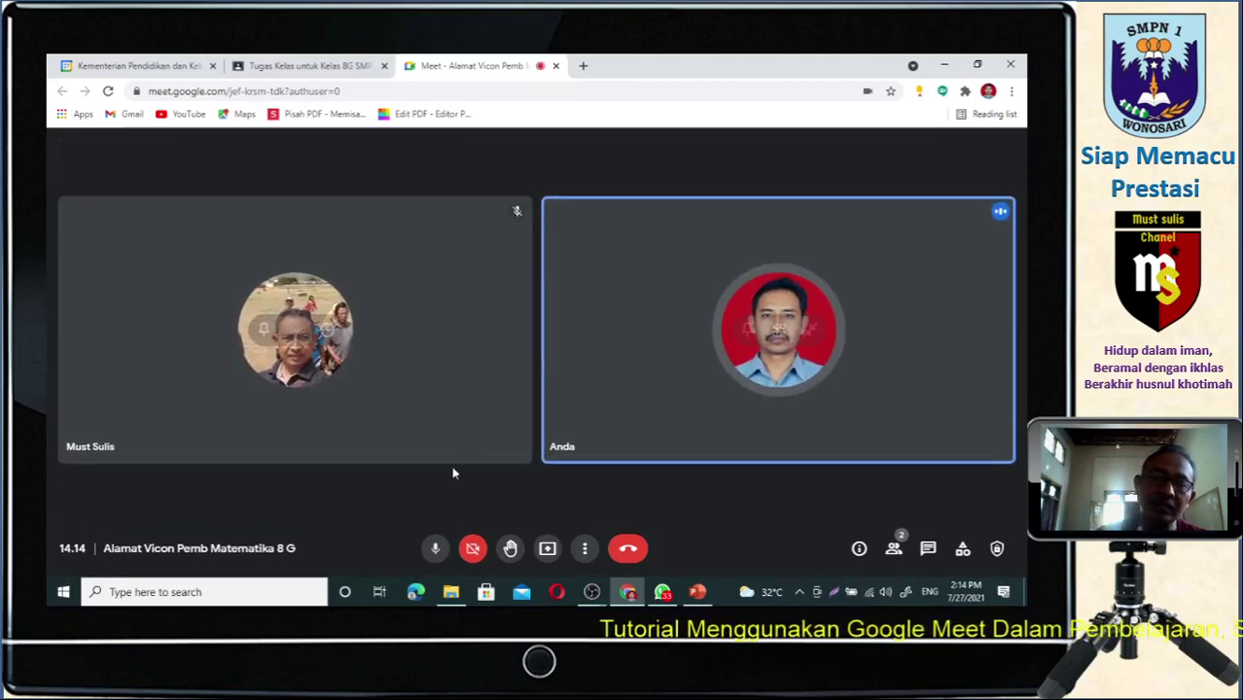
Start recording the video meeting, accept the participant consent notice, and close the recording pane.
click(586, 550)
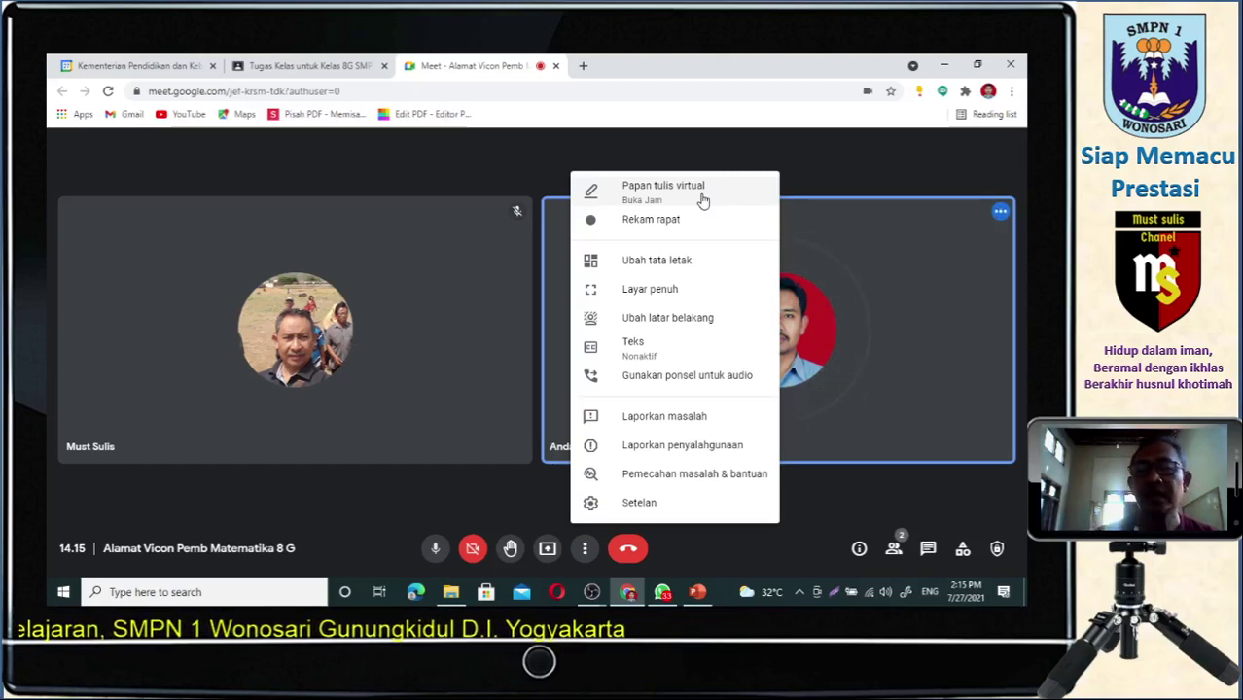
click(641, 222)
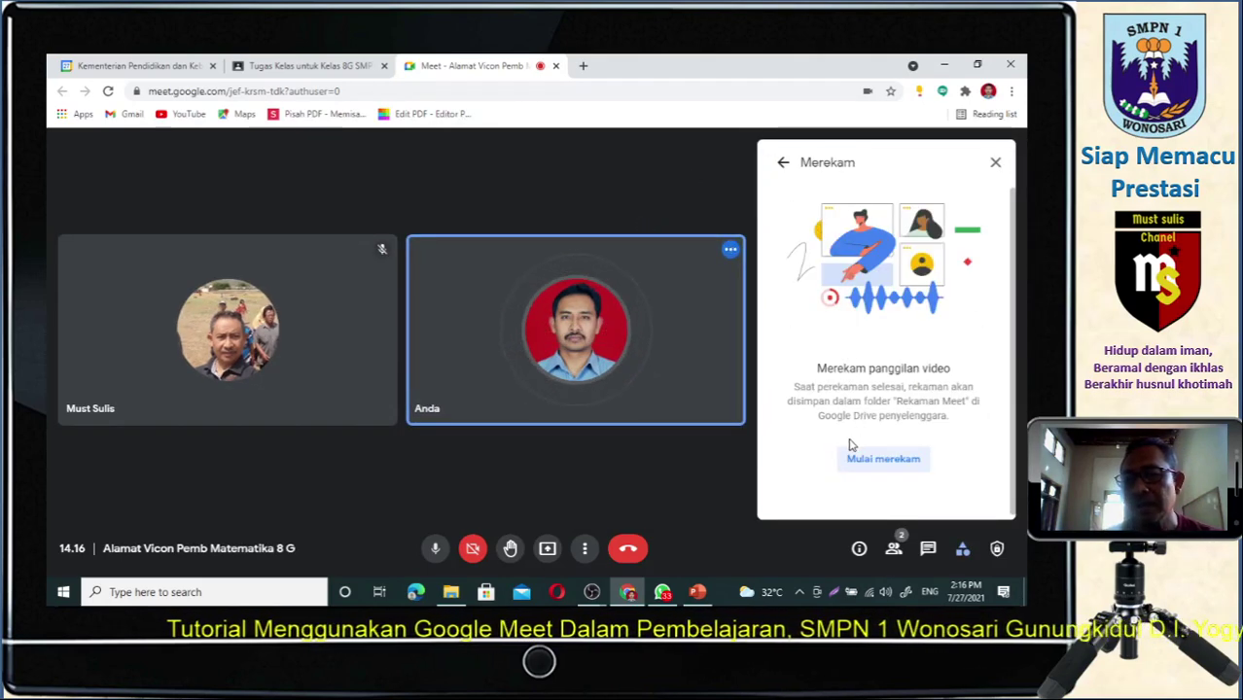
click(889, 461)
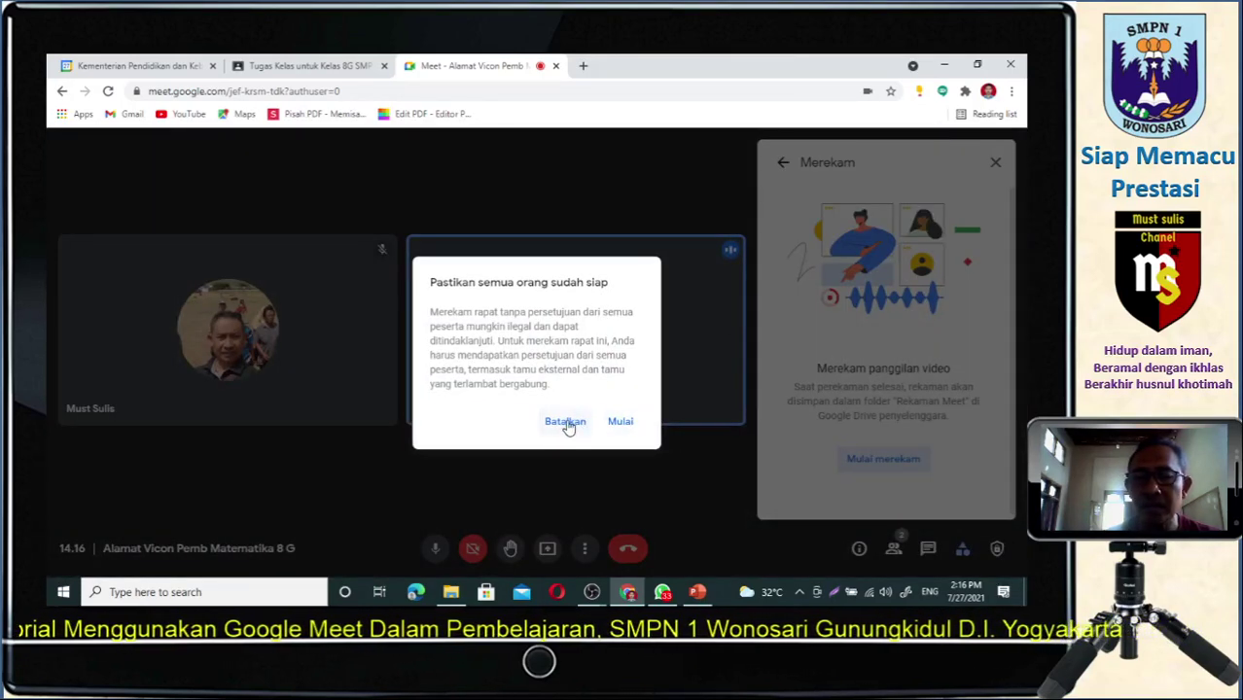
click(623, 423)
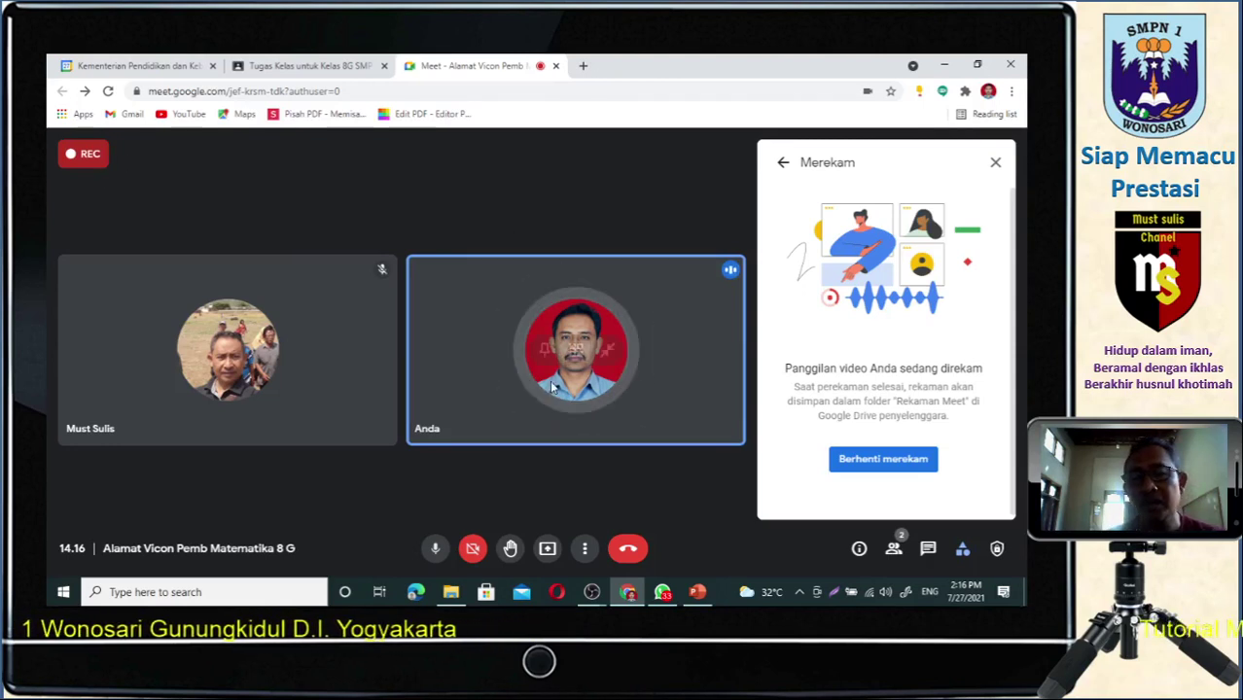
click(994, 163)
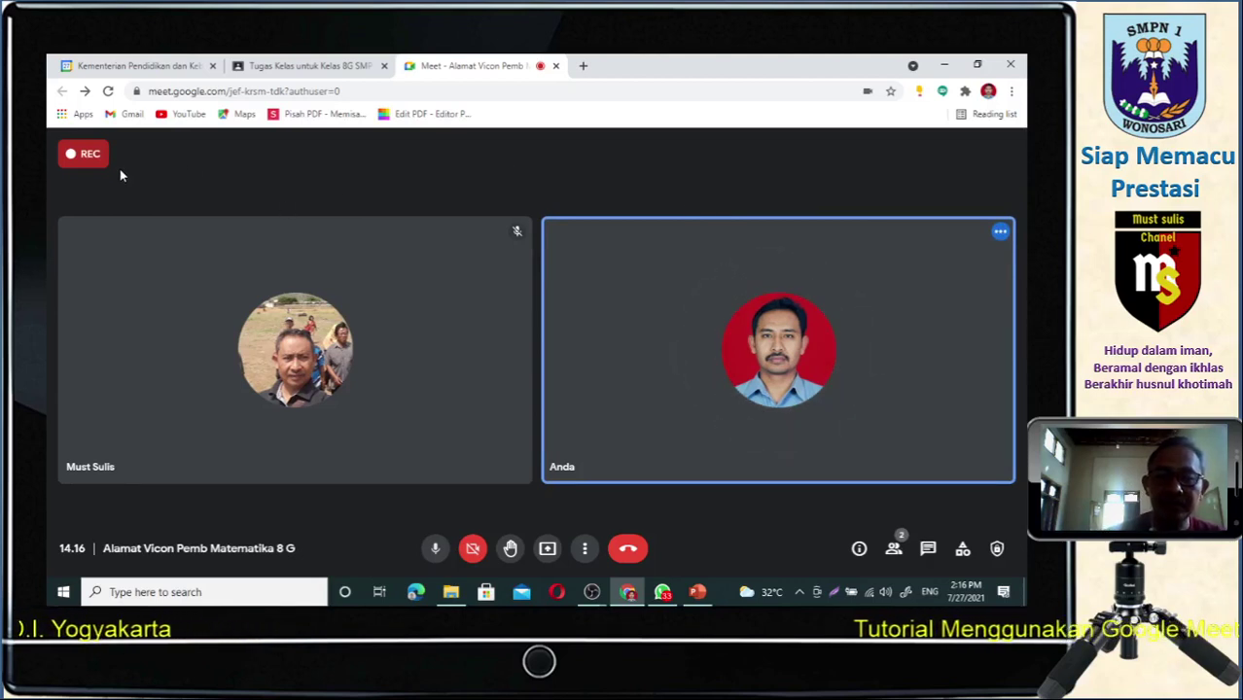
Set the meeting layout to Bersusun with a maximum of 42 tiles.
click(584, 551)
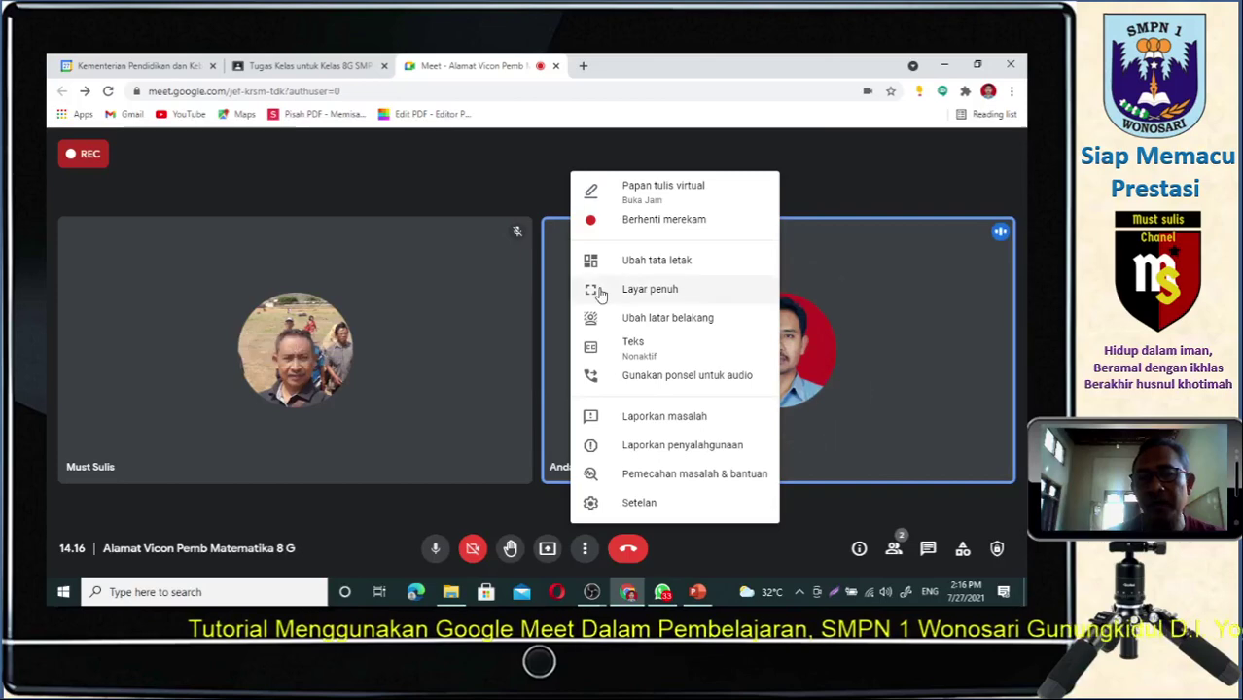
click(635, 269)
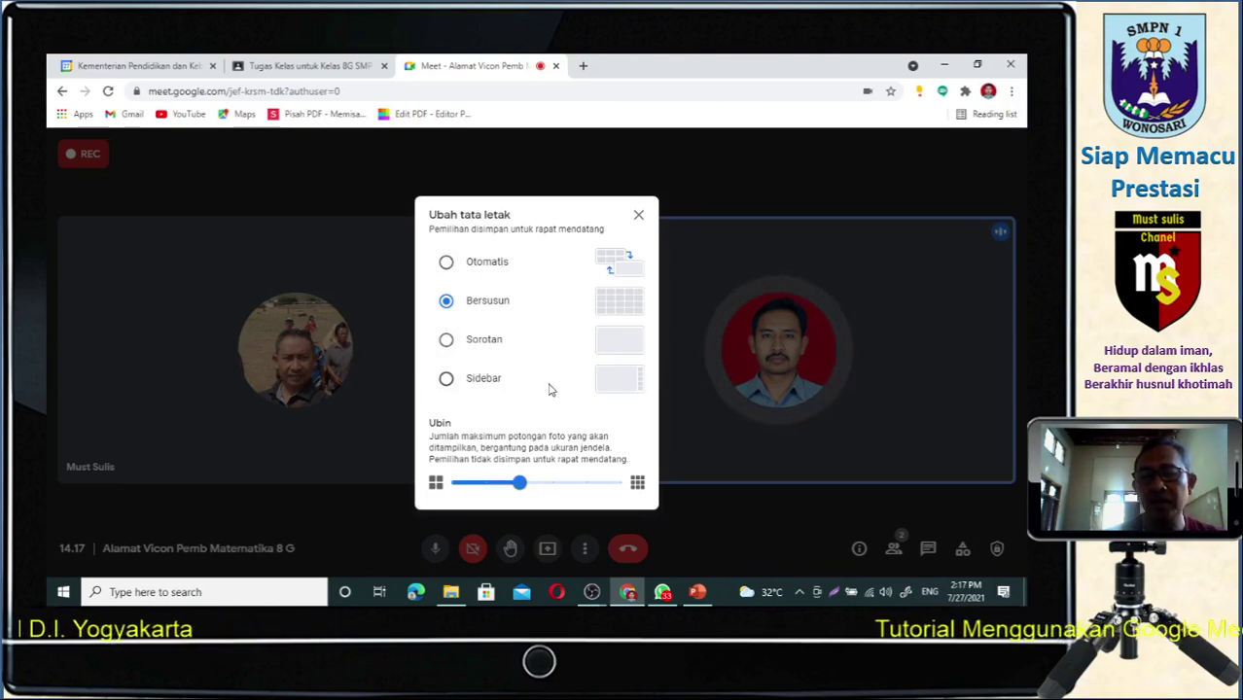
click(447, 264)
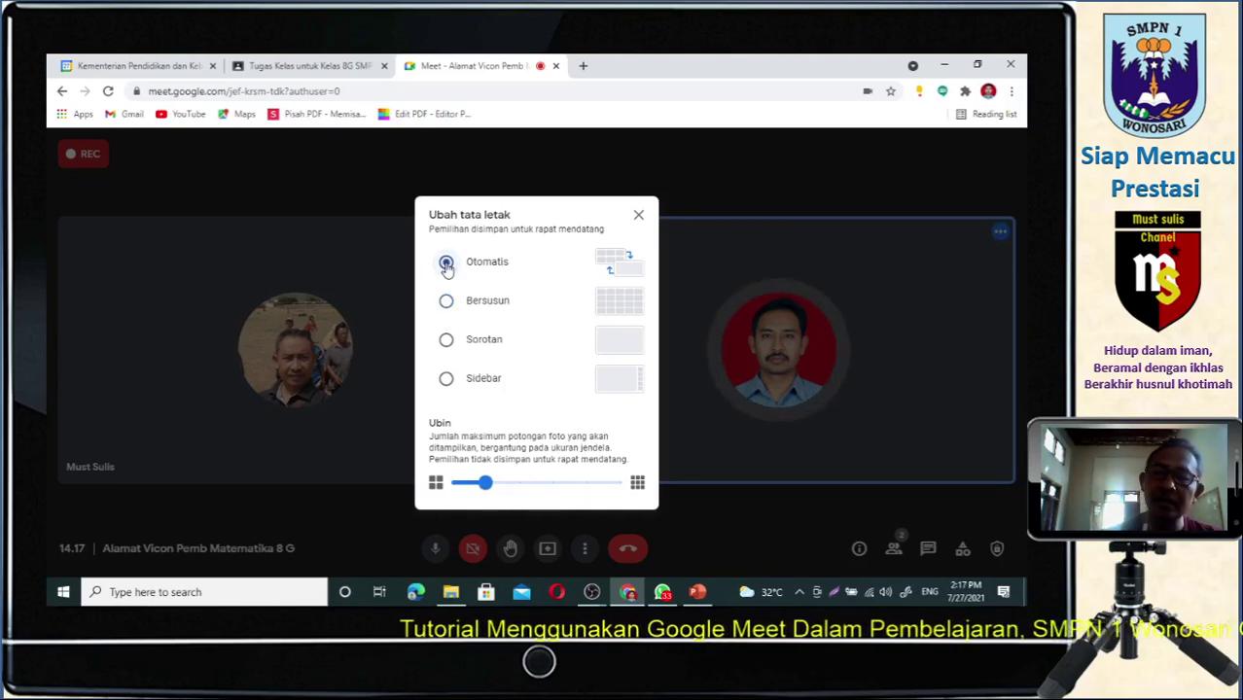
click(446, 302)
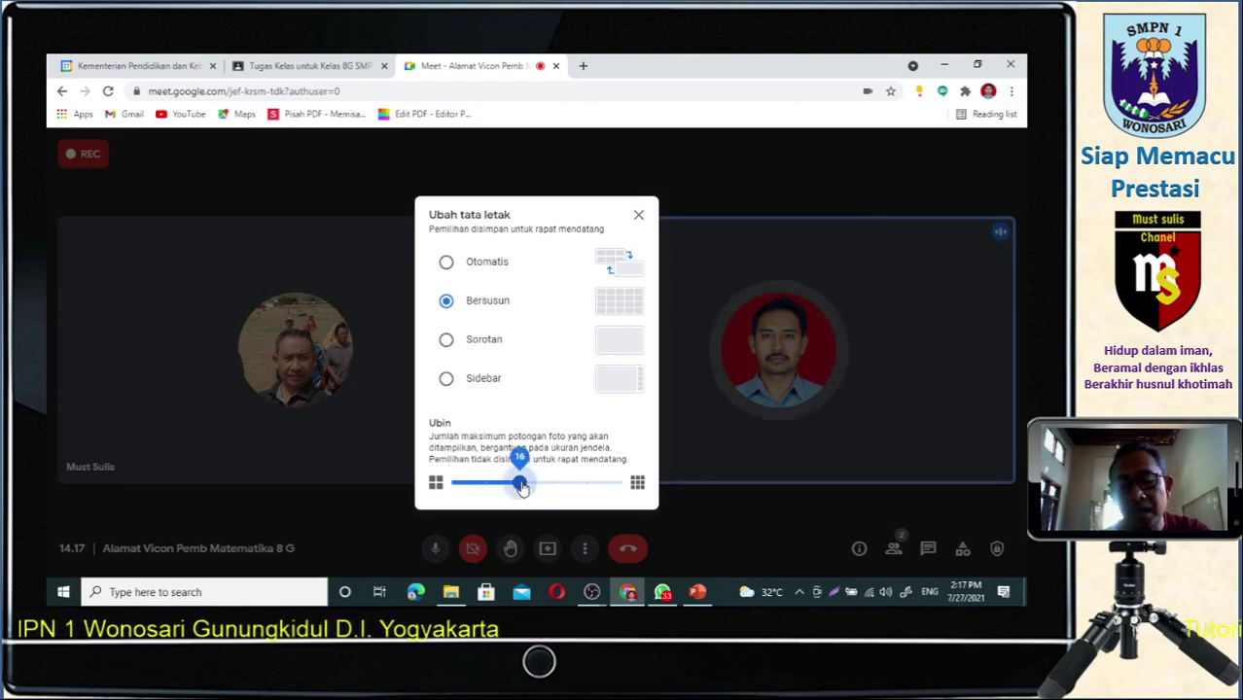
drag(533, 487, 549, 488)
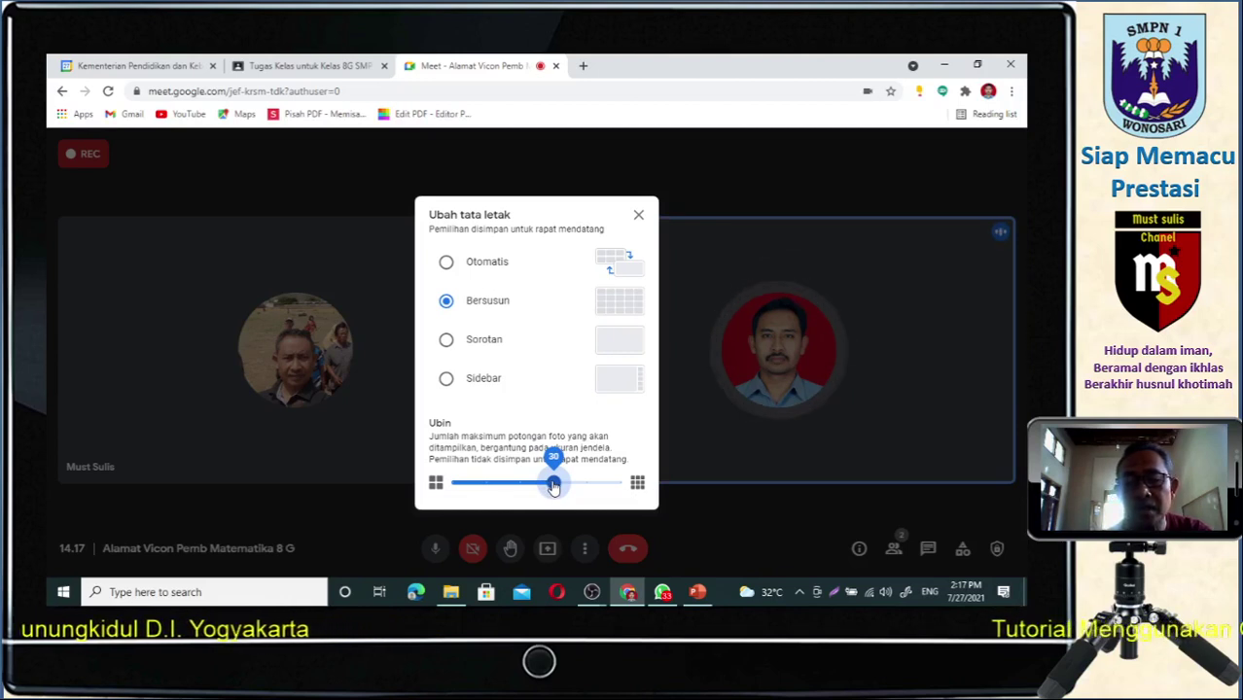
drag(553, 487, 627, 491)
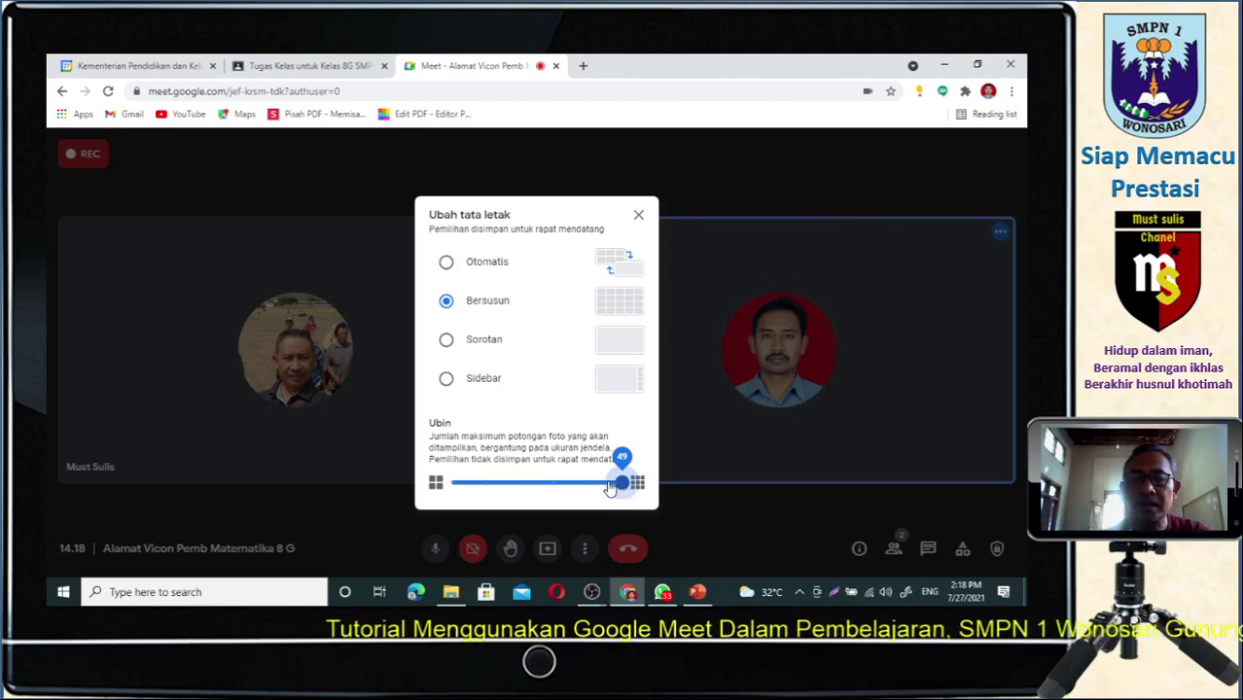
drag(609, 487, 555, 488)
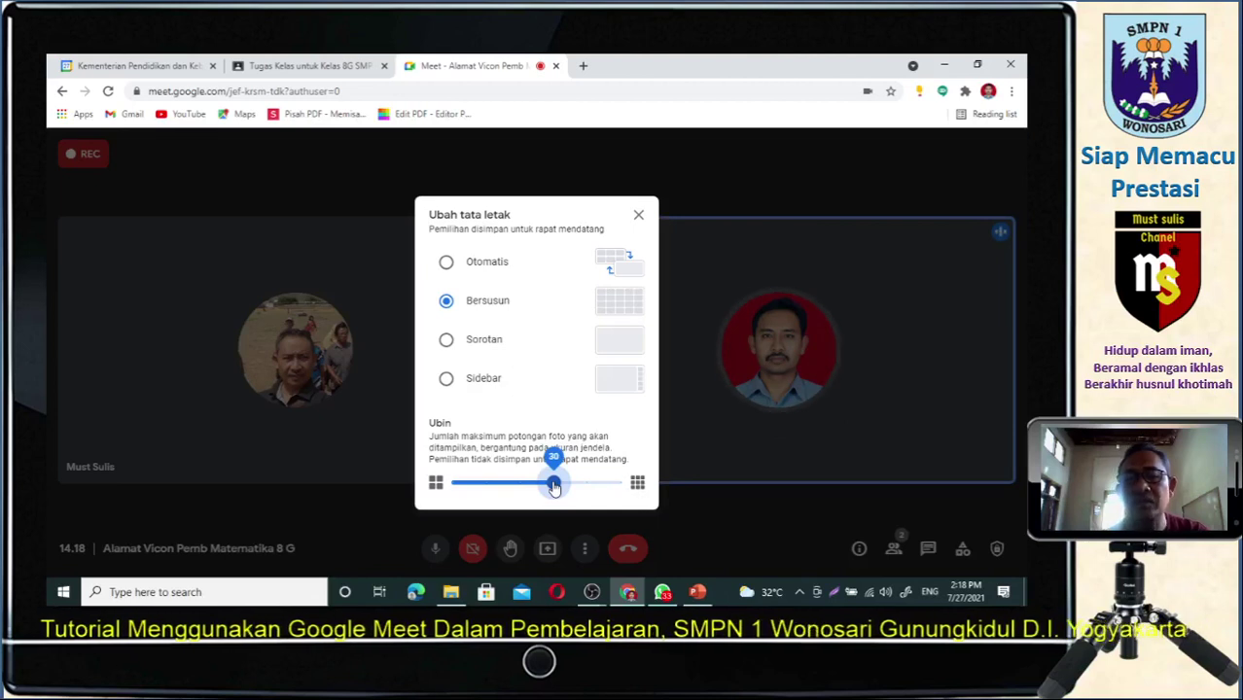
drag(553, 487, 586, 486)
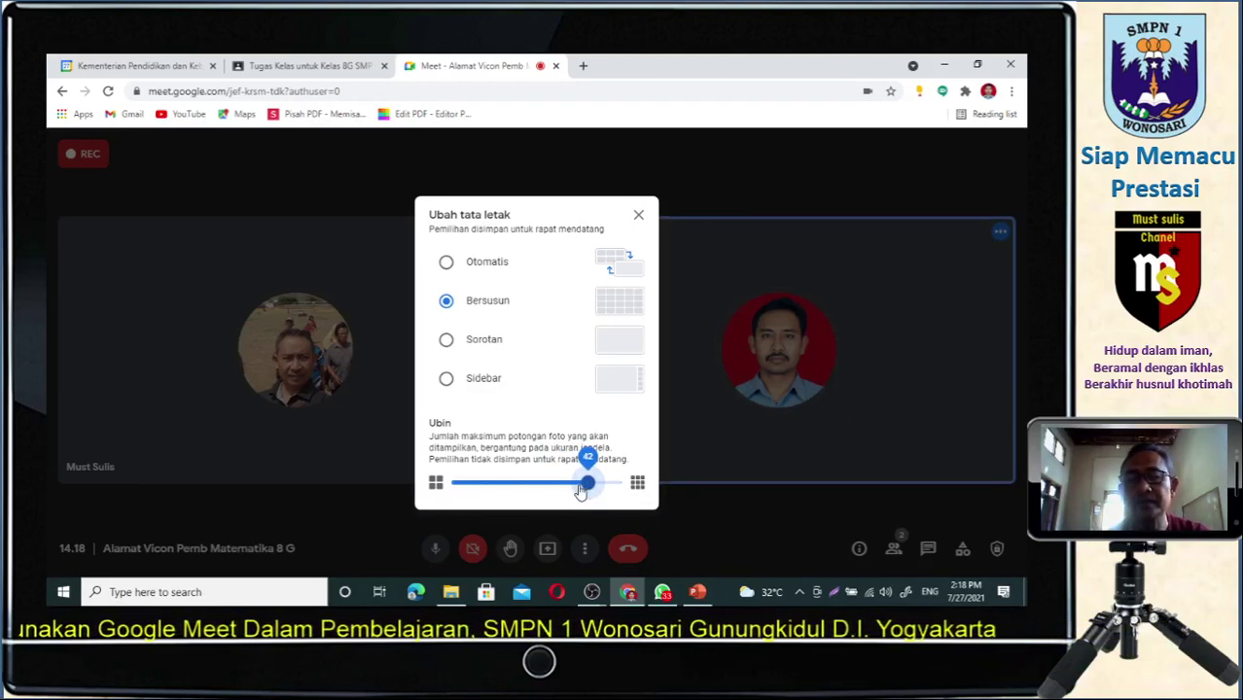
click(638, 214)
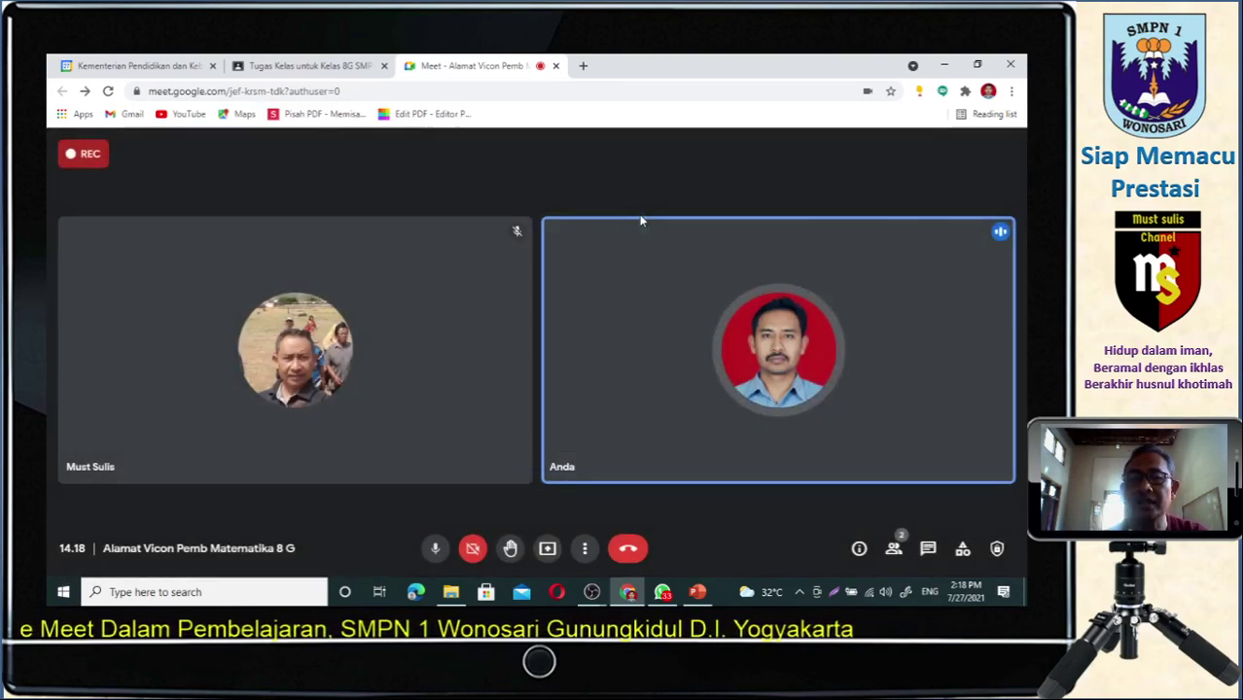
Browse the virtual backgrounds, choose the living-room image for the camera, and close the background selection.
click(586, 550)
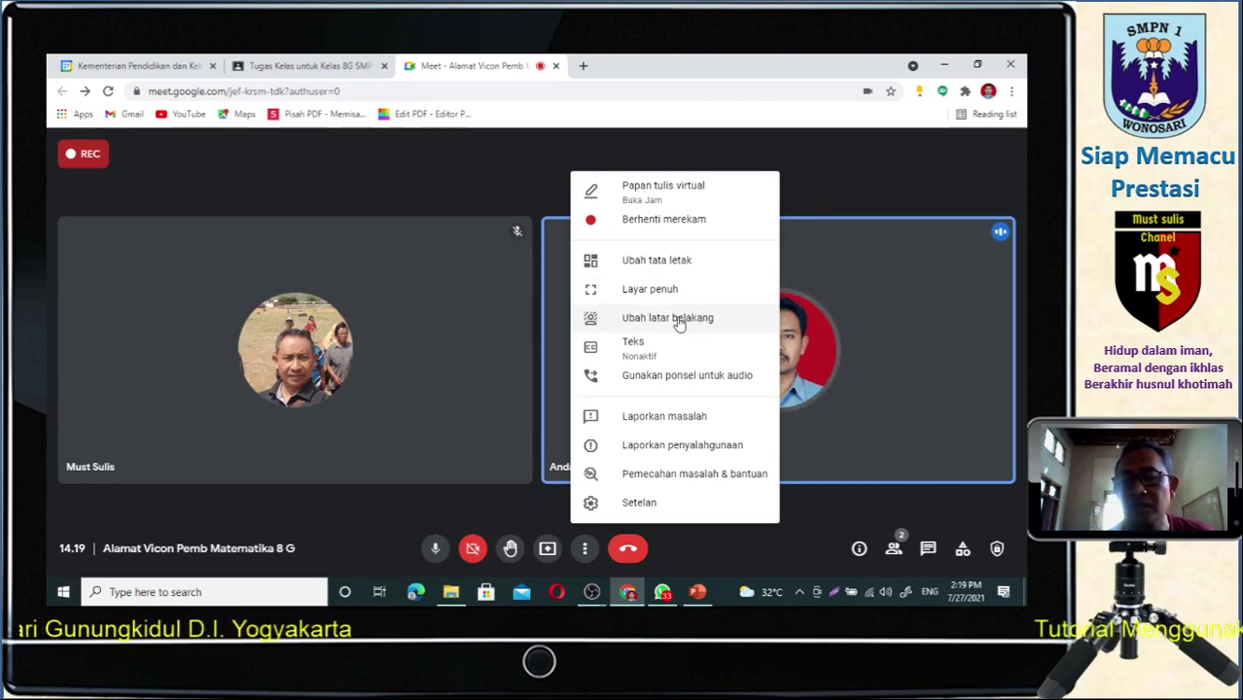
key(Escape)
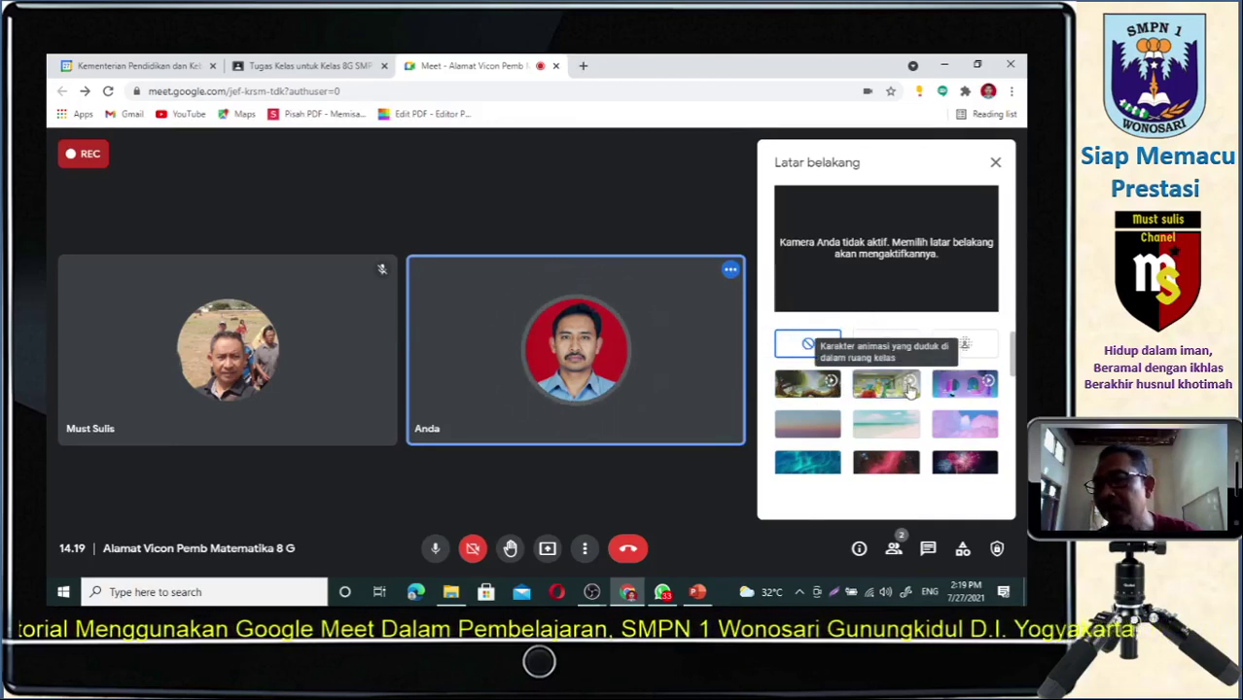
scroll(933, 434, down, 5)
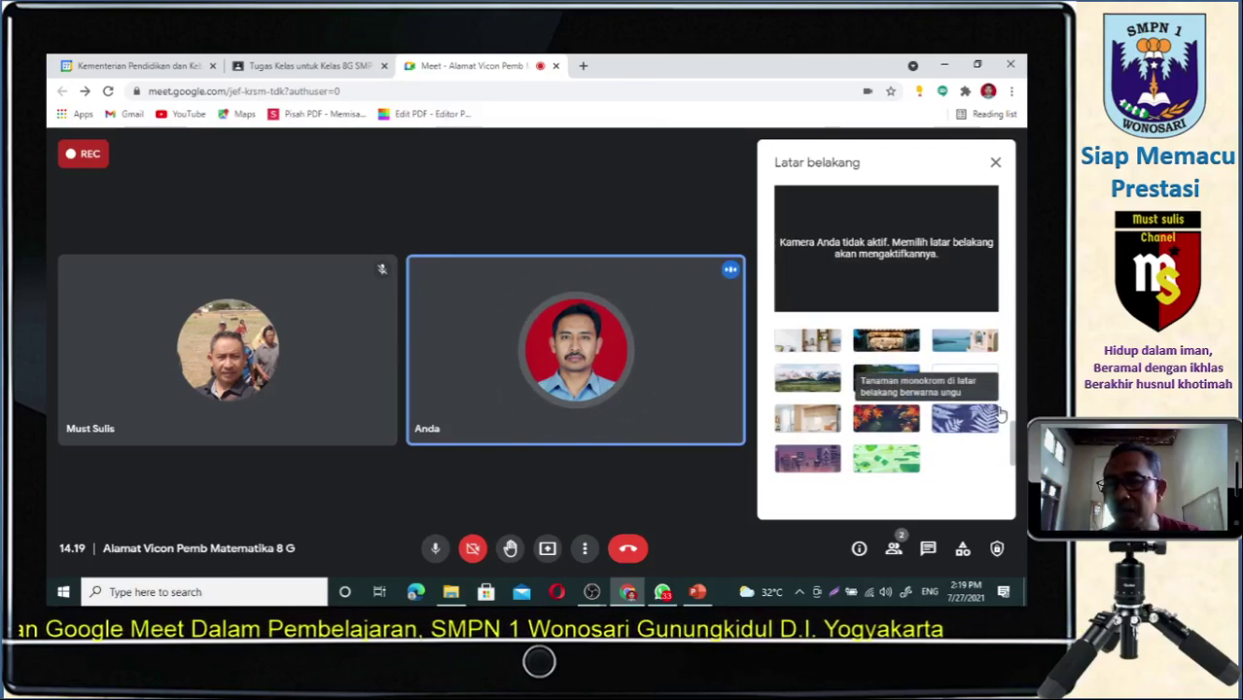
scroll(924, 418, up, 1)
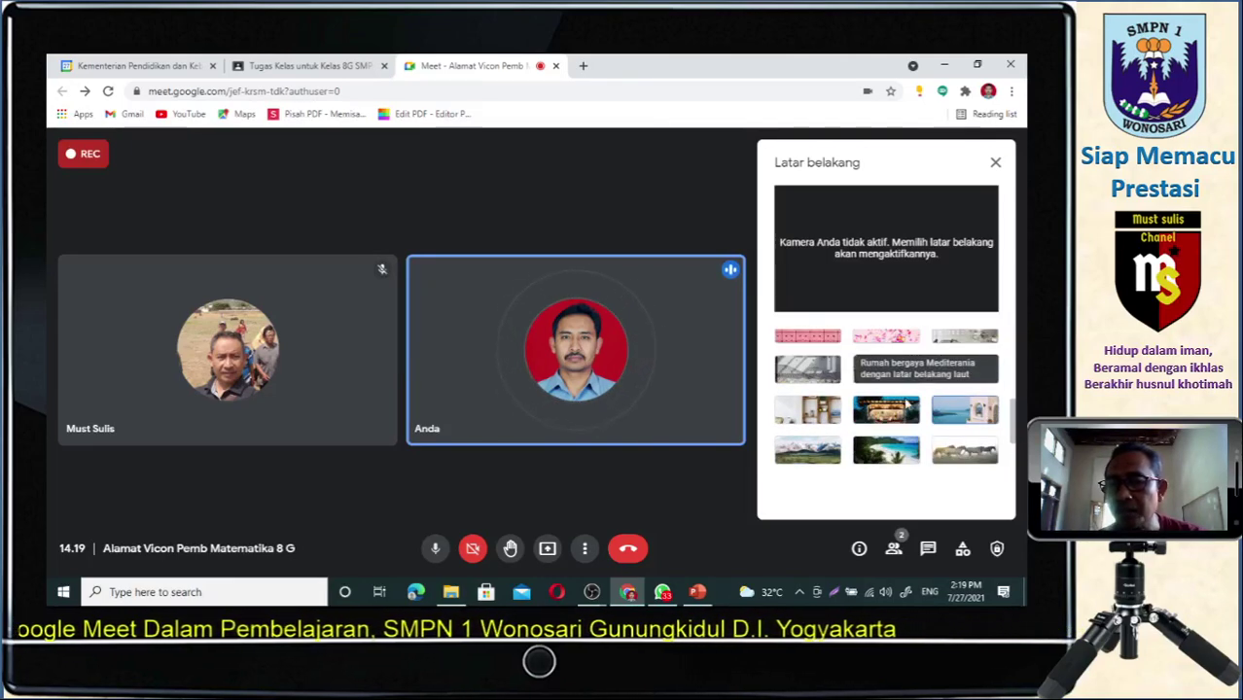
right_click(819, 417)
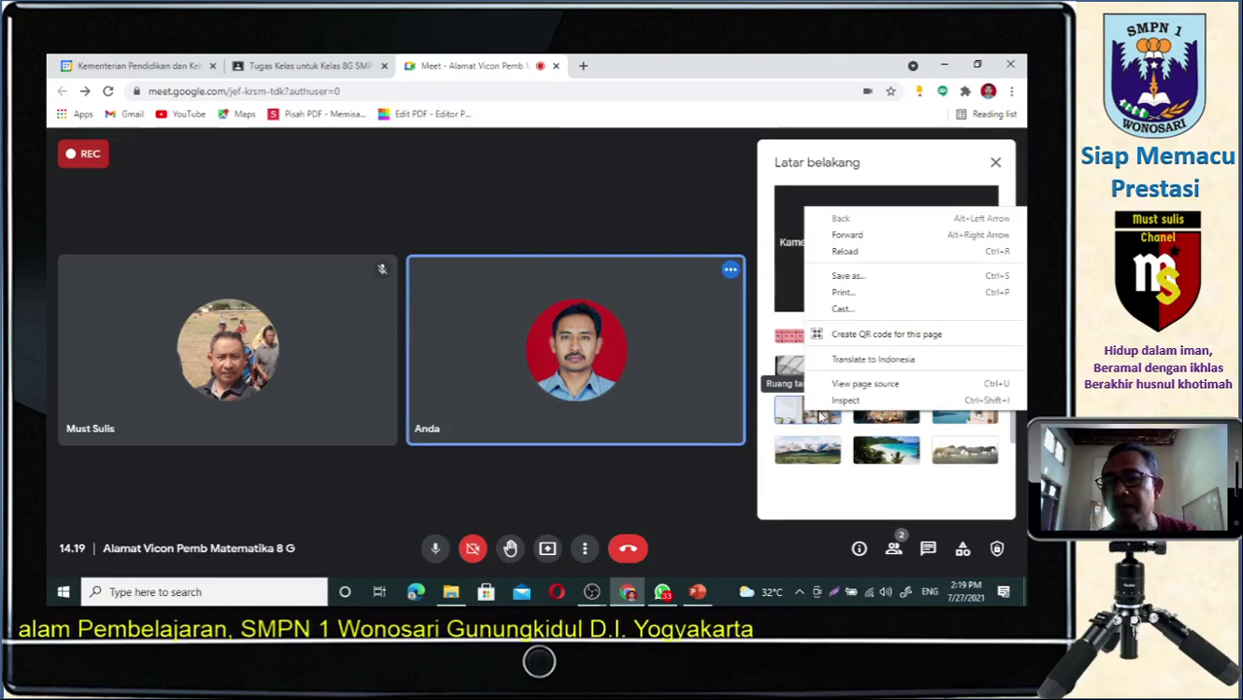
click(820, 416)
click(820, 417)
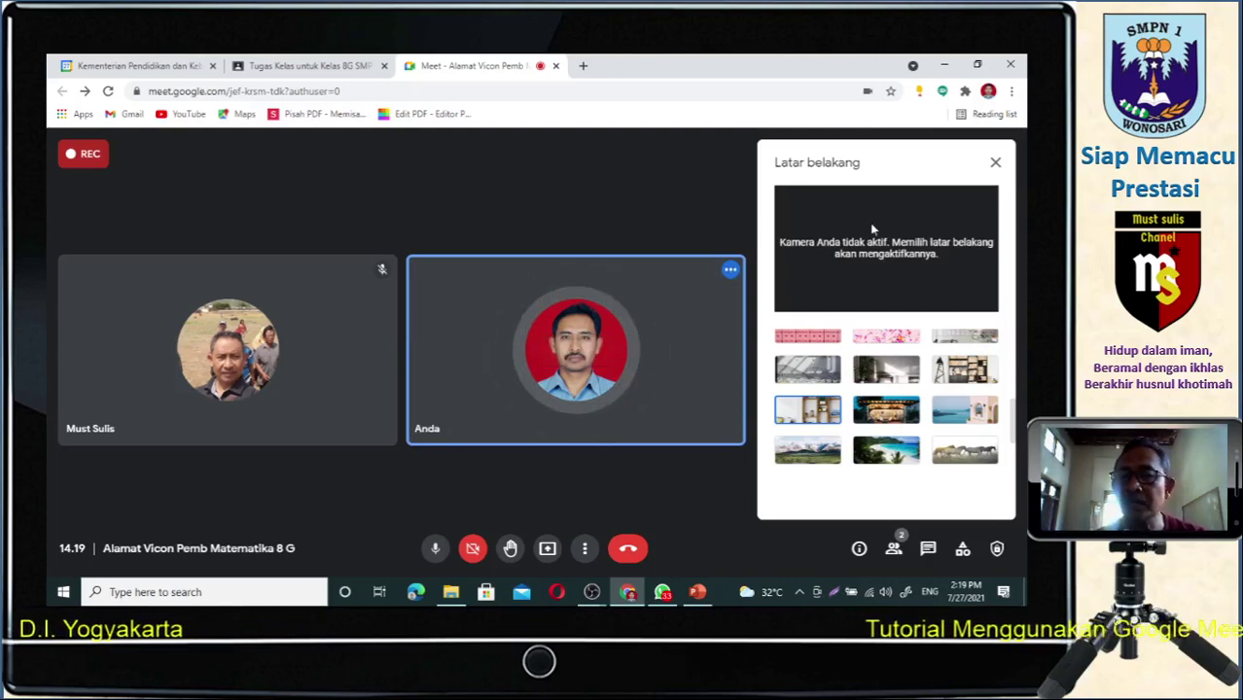
click(994, 164)
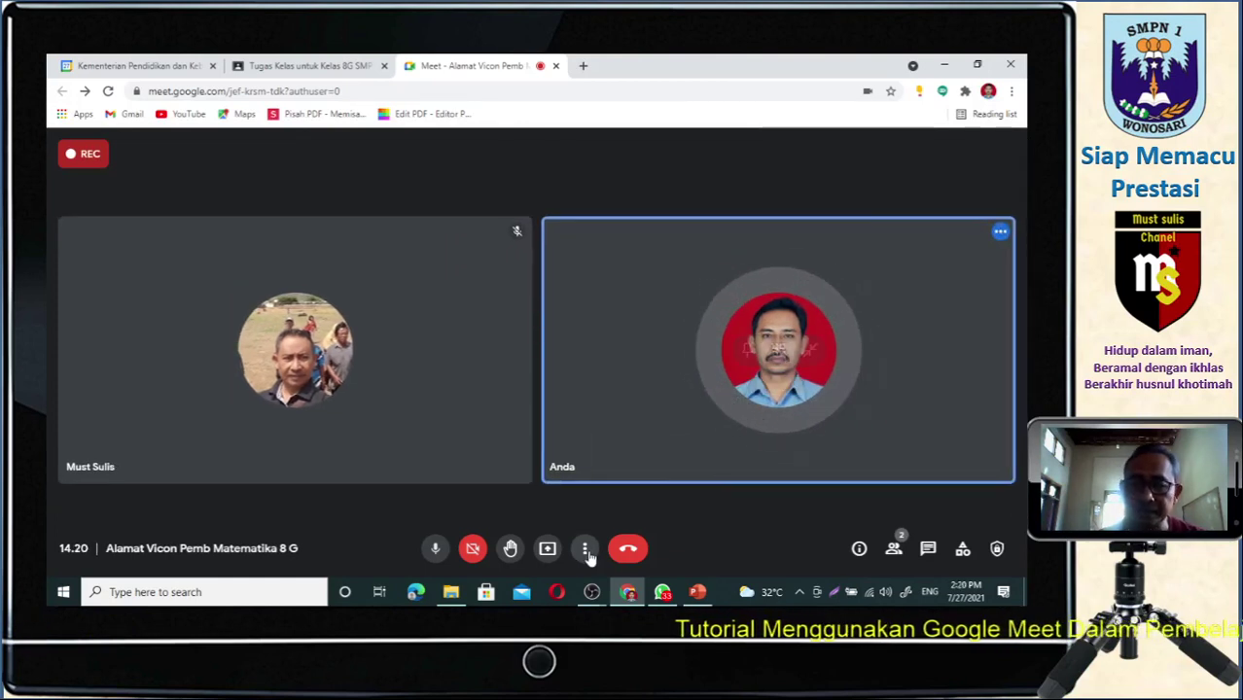
Examine the available microphone and speaker devices in the meeting's audio settings, keeping the USB2.0 devices.
click(585, 551)
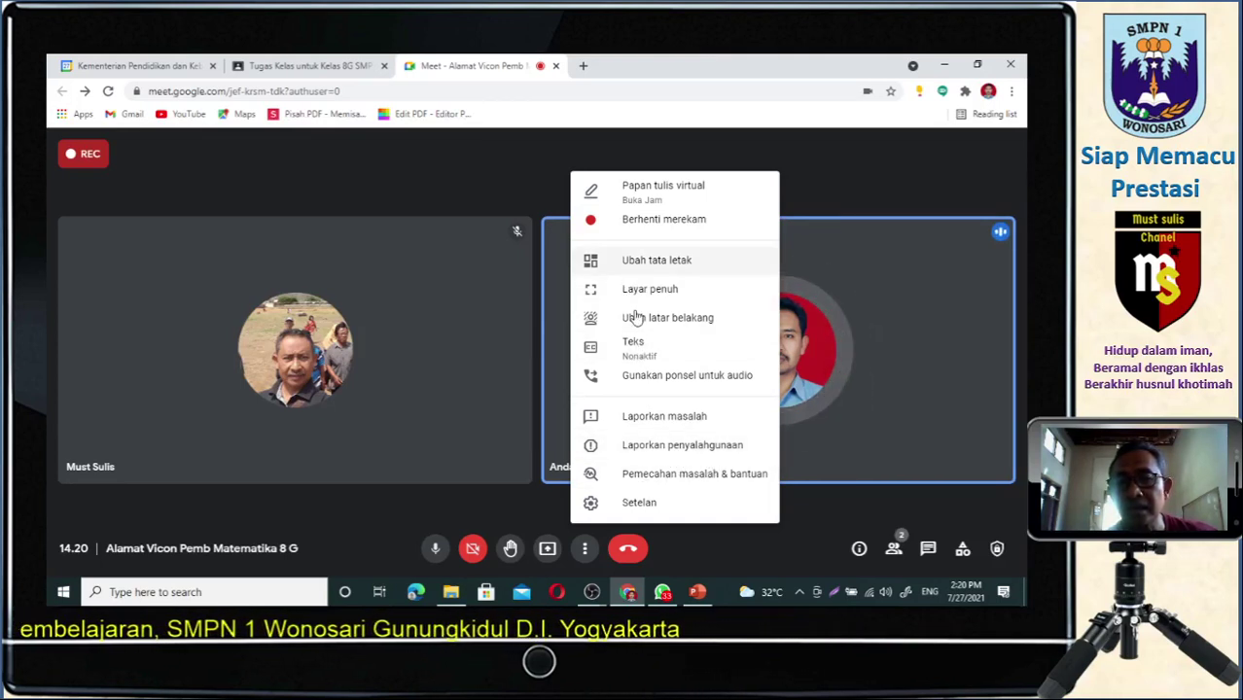
click(642, 504)
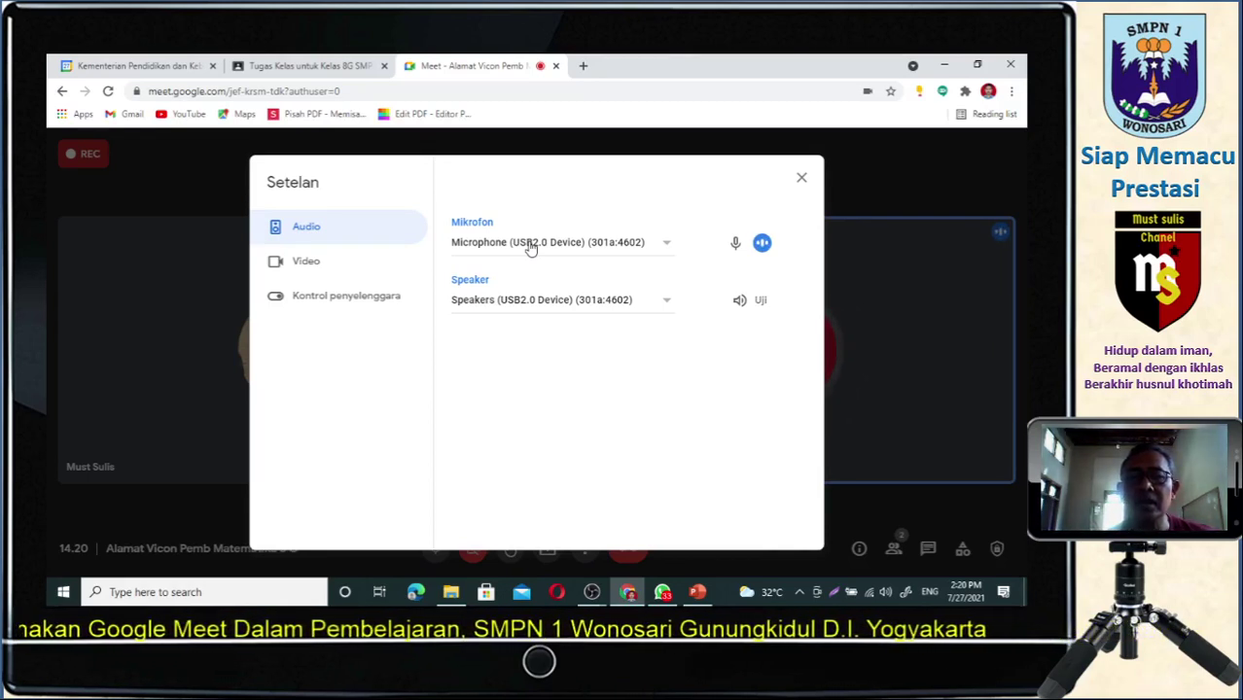
click(665, 249)
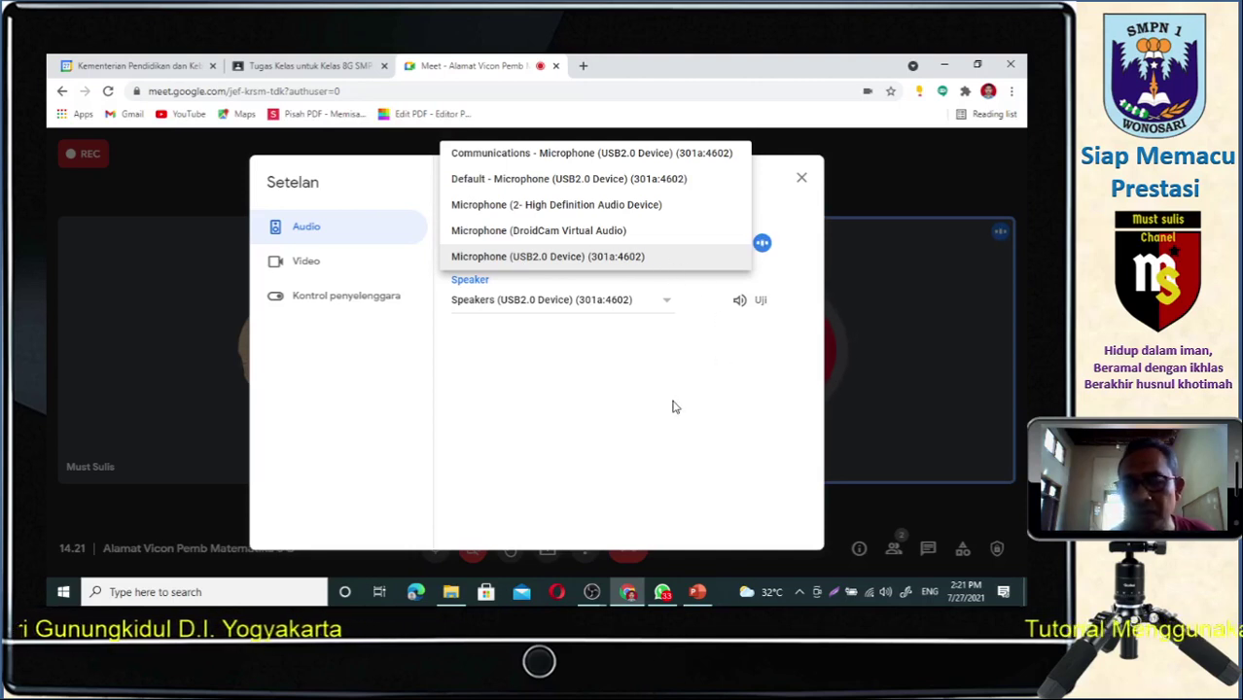
click(642, 449)
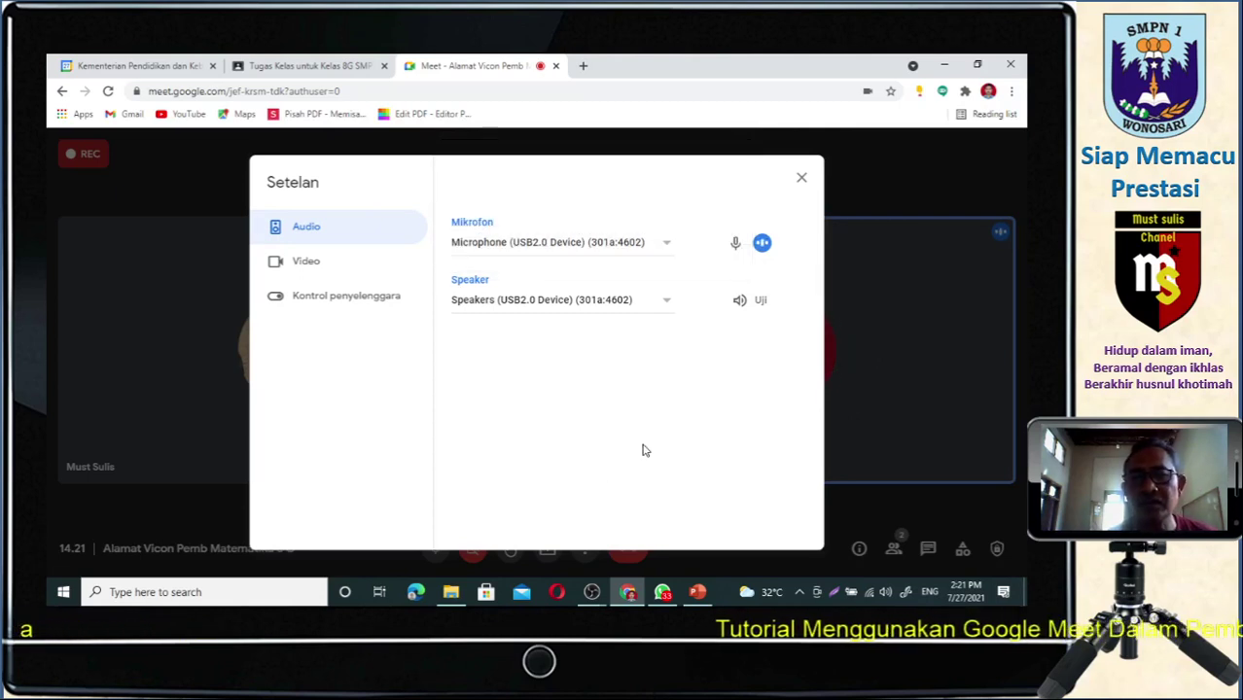
click(494, 307)
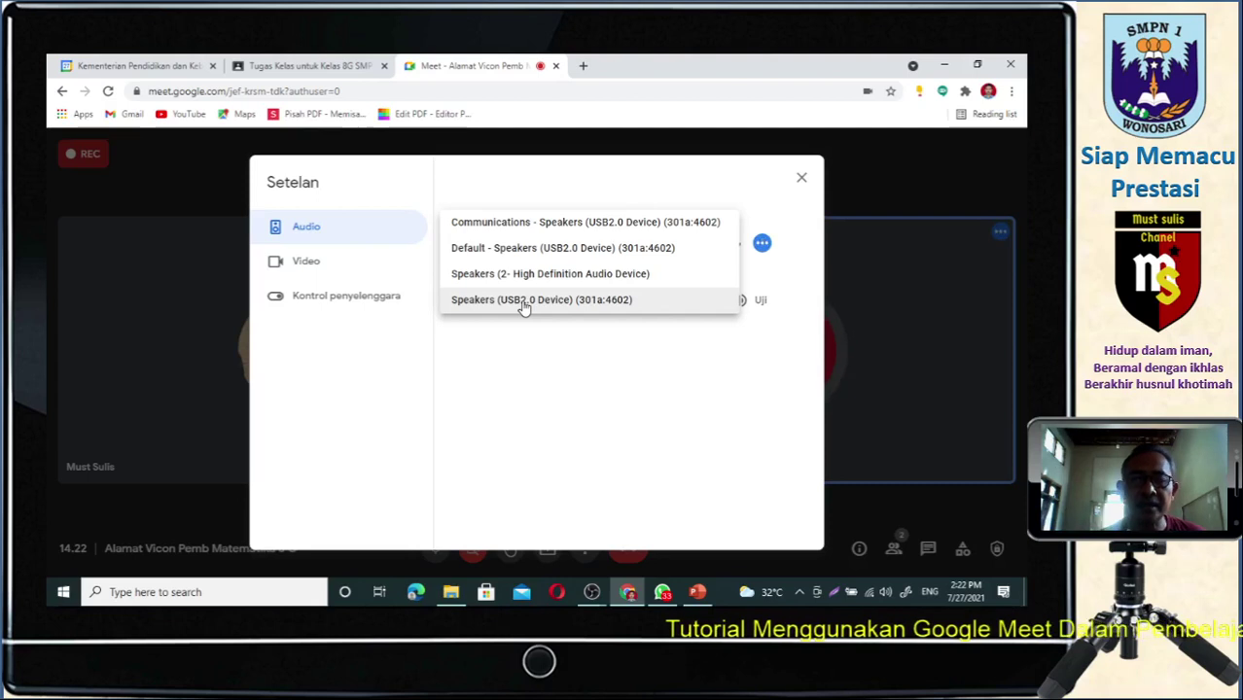
click(536, 363)
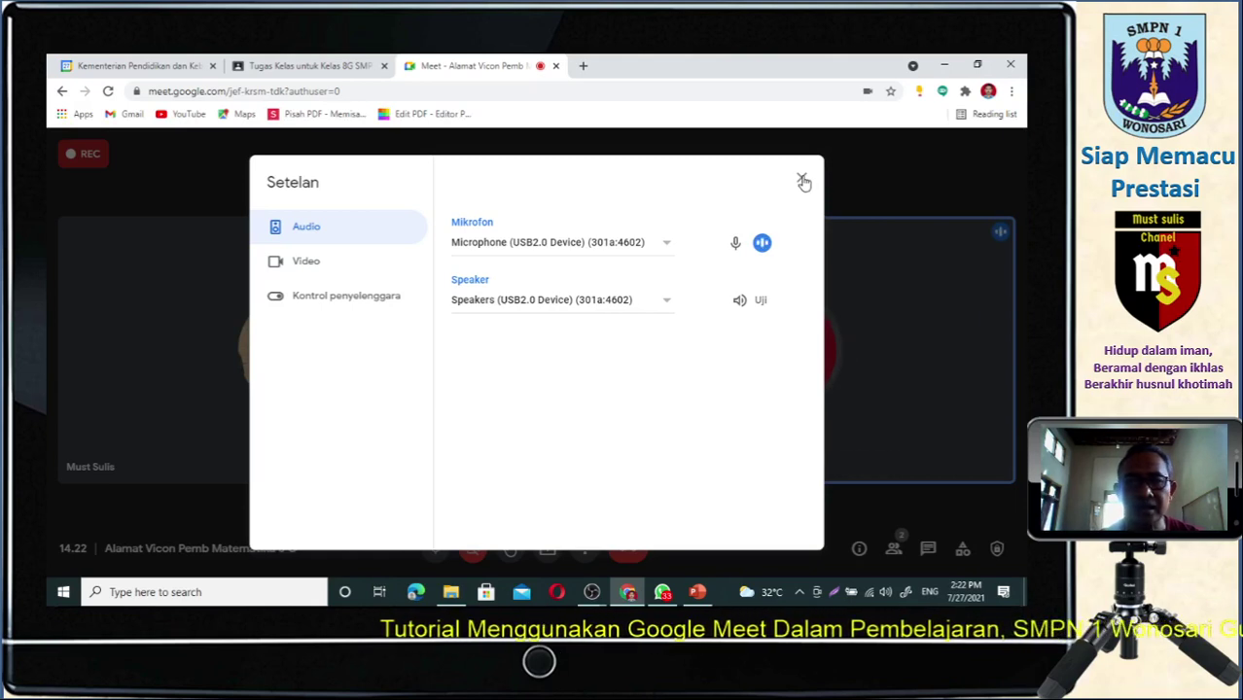
Examine the camera choices and resolution options in the meeting's video settings, keep Lenovo EasyCamera, and close the settings.
click(312, 264)
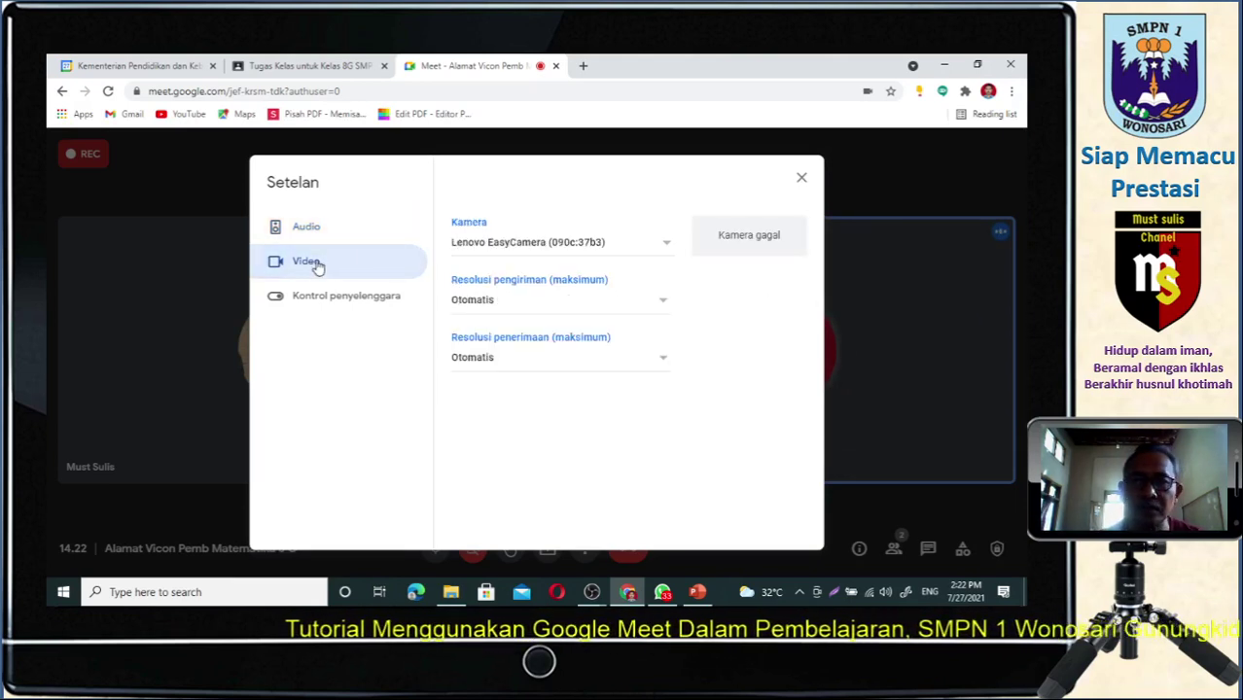
click(656, 251)
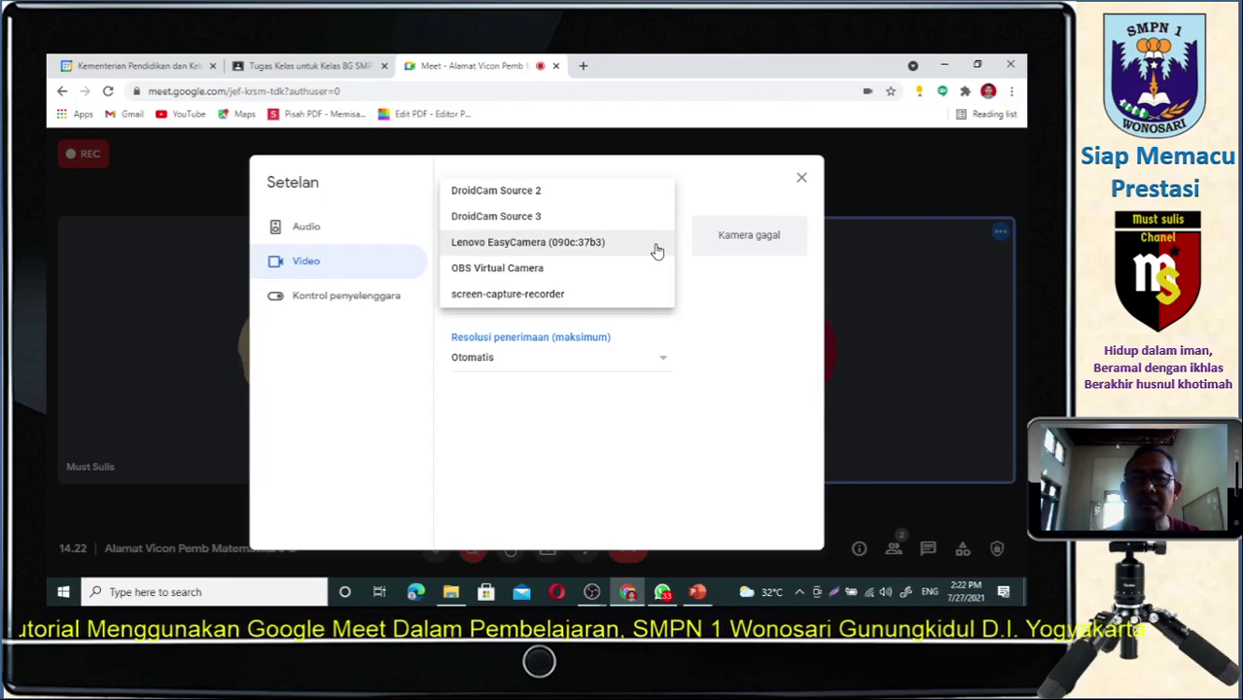
click(515, 249)
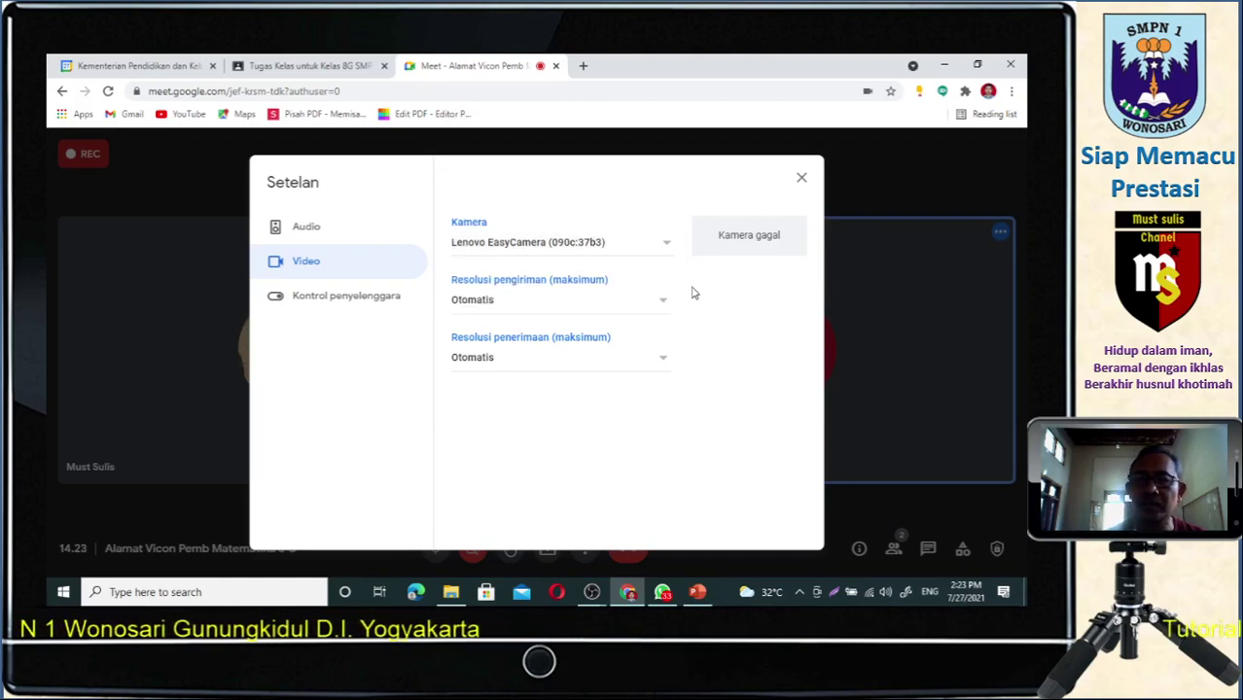
click(802, 181)
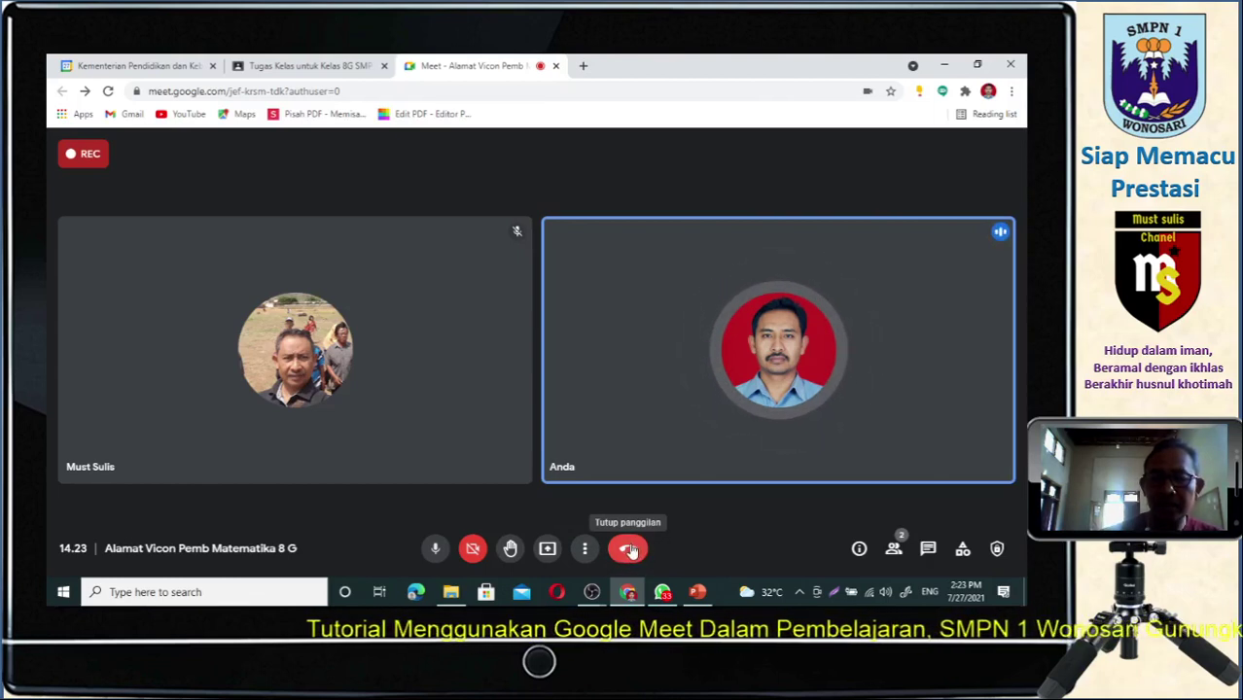
Look at the meeting details and the list of people in the call, closing each pane after viewing.
click(859, 549)
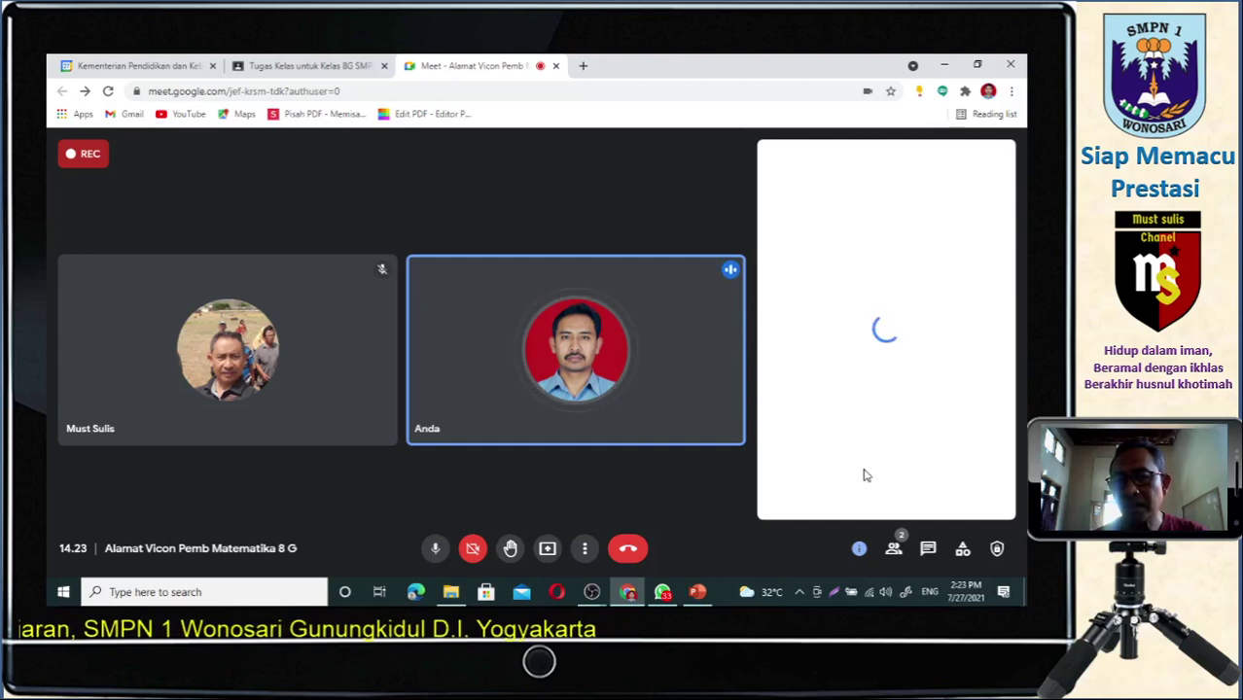
click(860, 550)
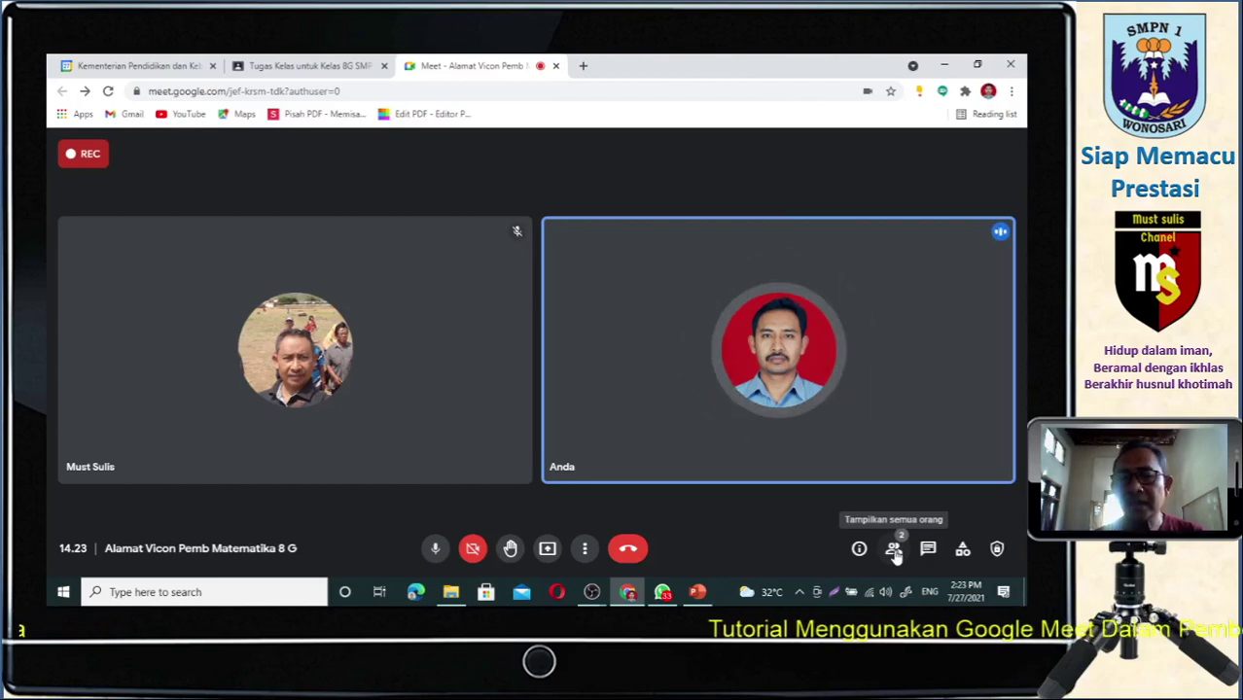
click(894, 550)
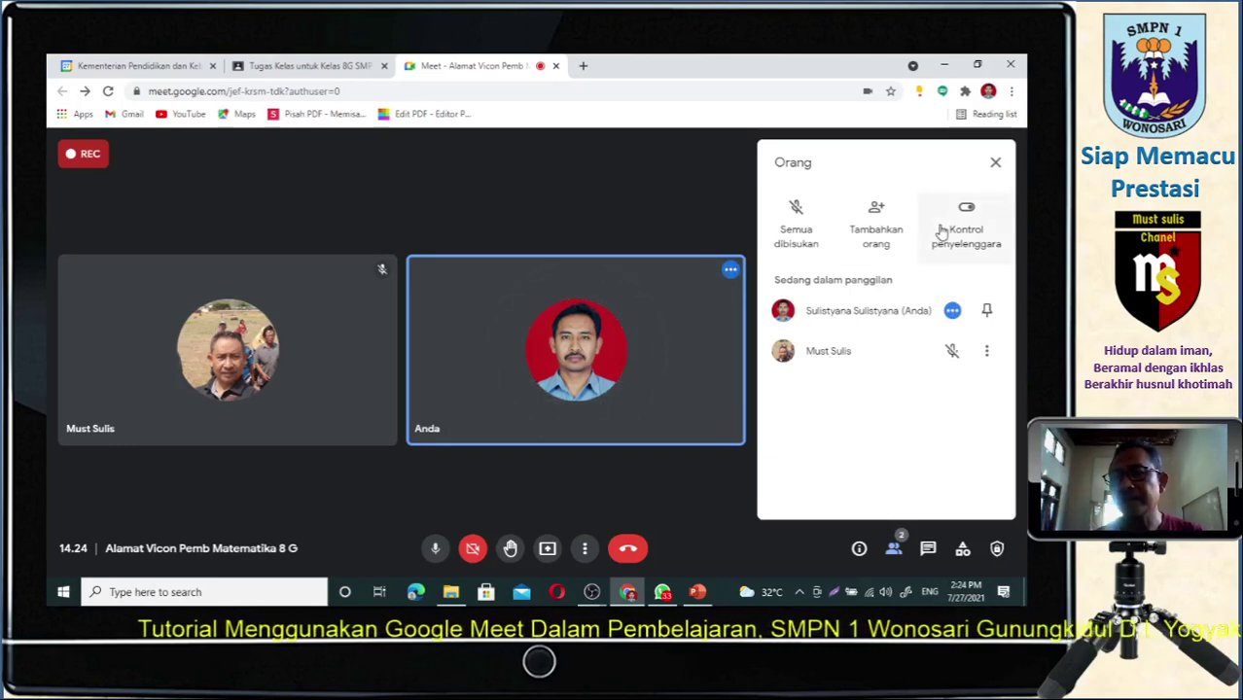
click(995, 163)
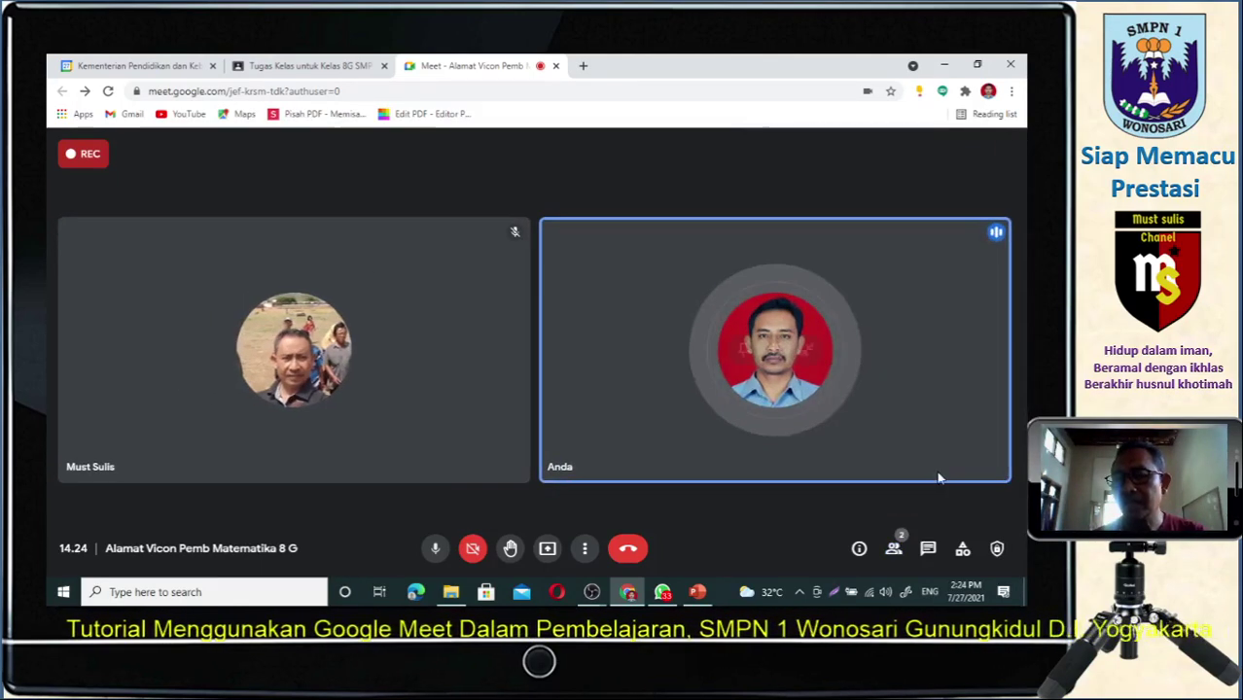
View the in-call messages pane with its message permission and message field, and close it.
click(929, 551)
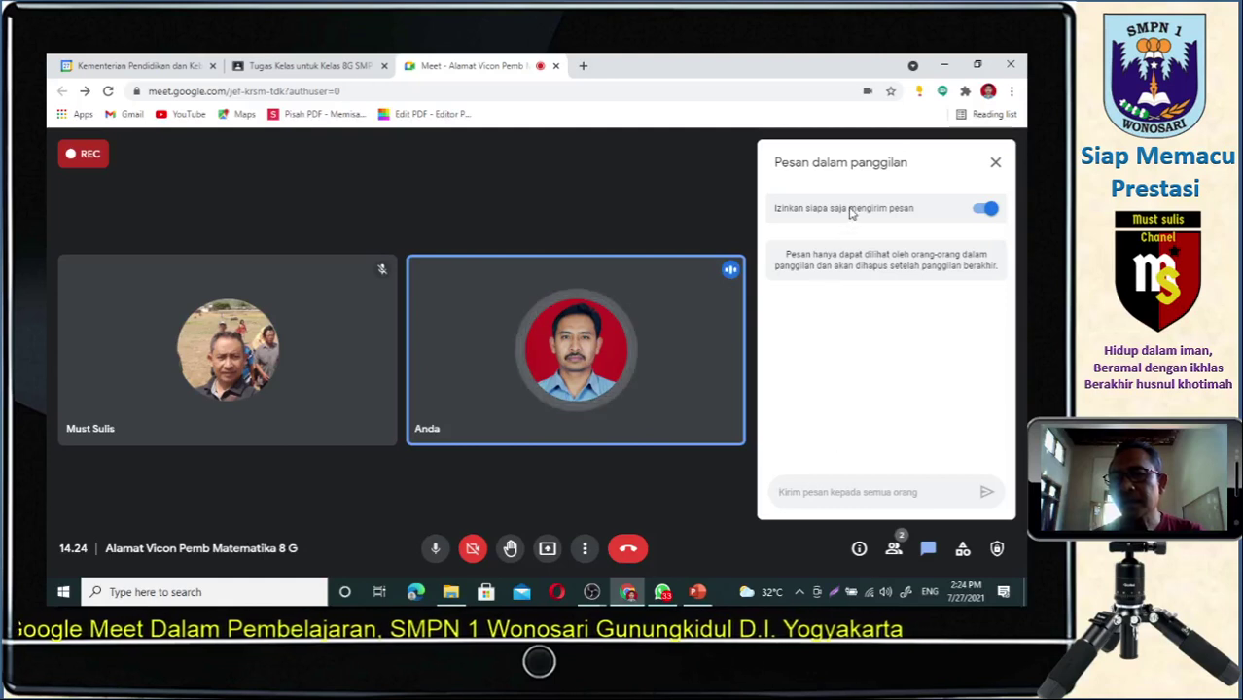
click(834, 490)
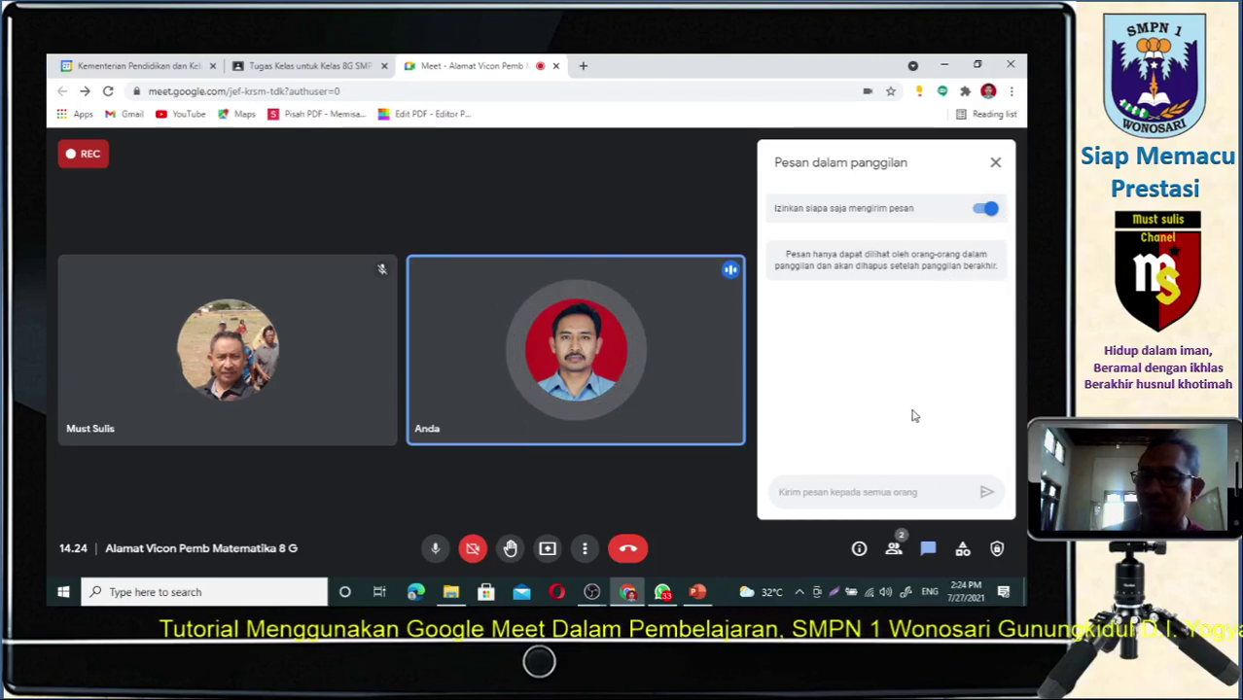
click(996, 166)
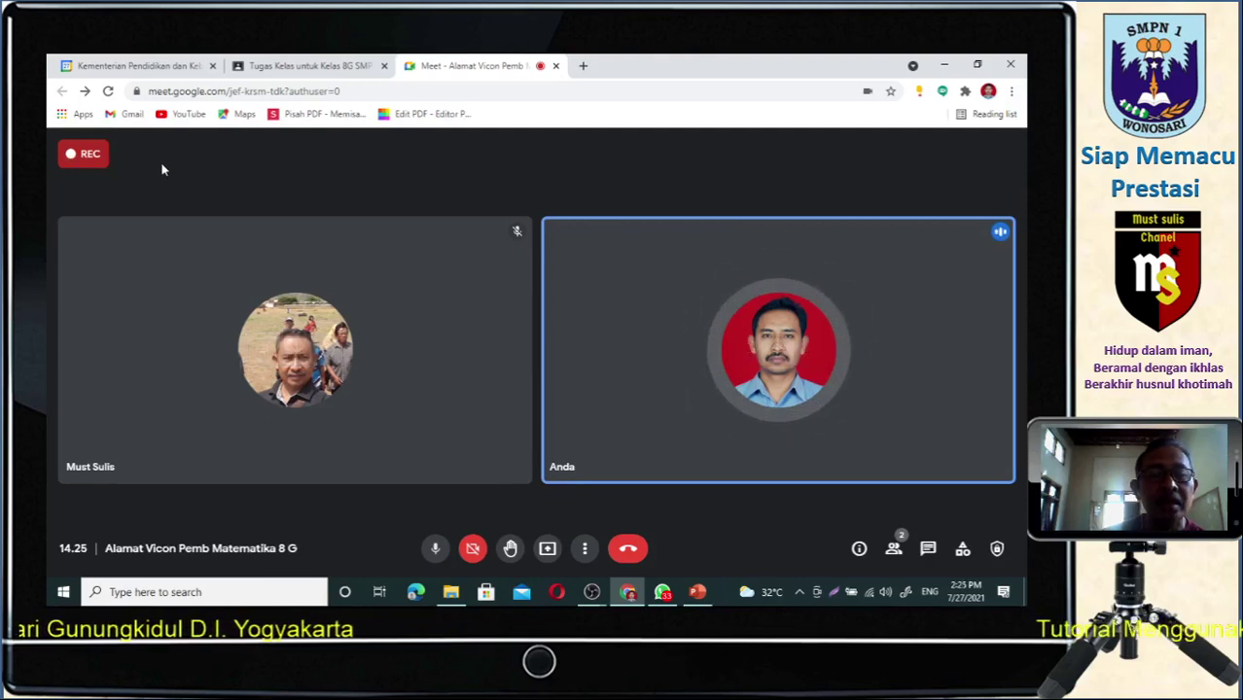
Stop recording the meeting, confirm the stop, and close the recording pane.
click(586, 551)
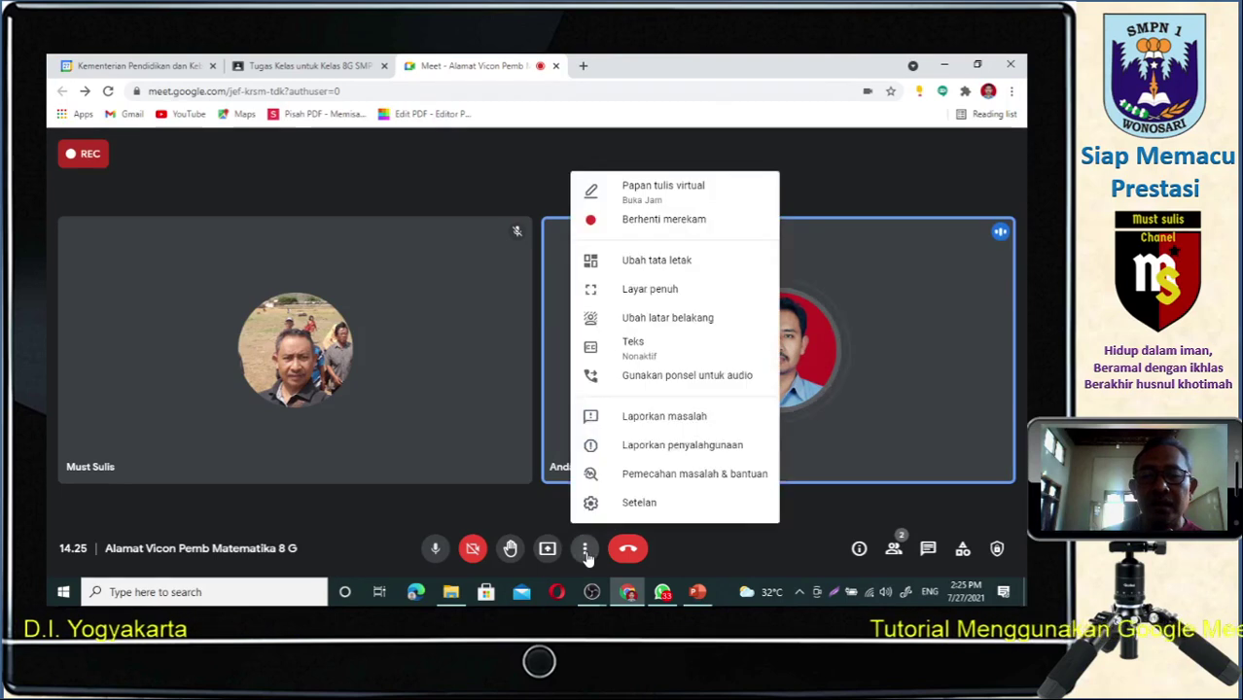
click(637, 220)
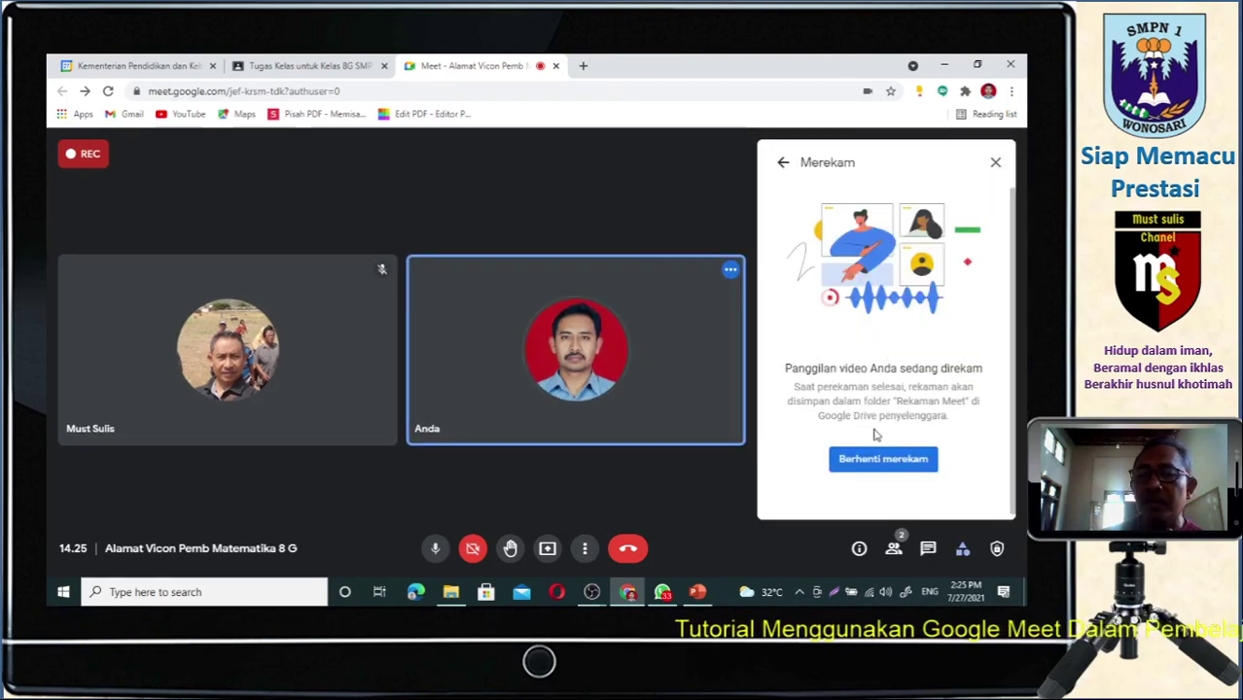
click(879, 460)
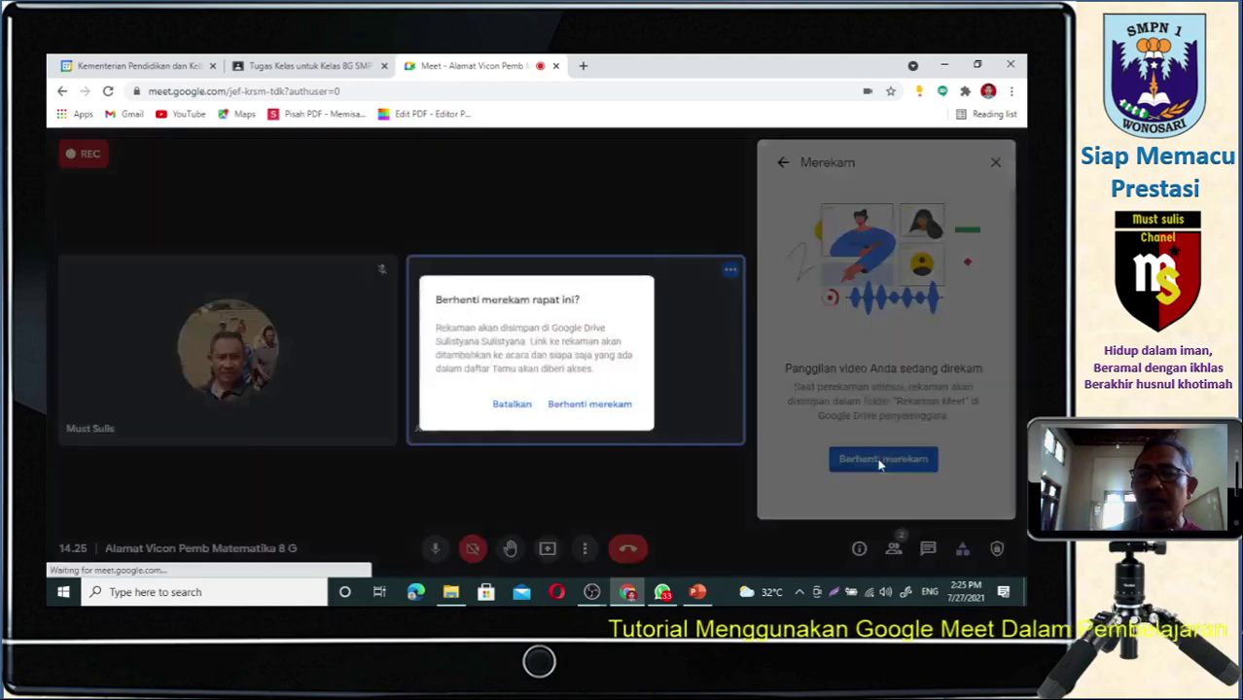
click(596, 409)
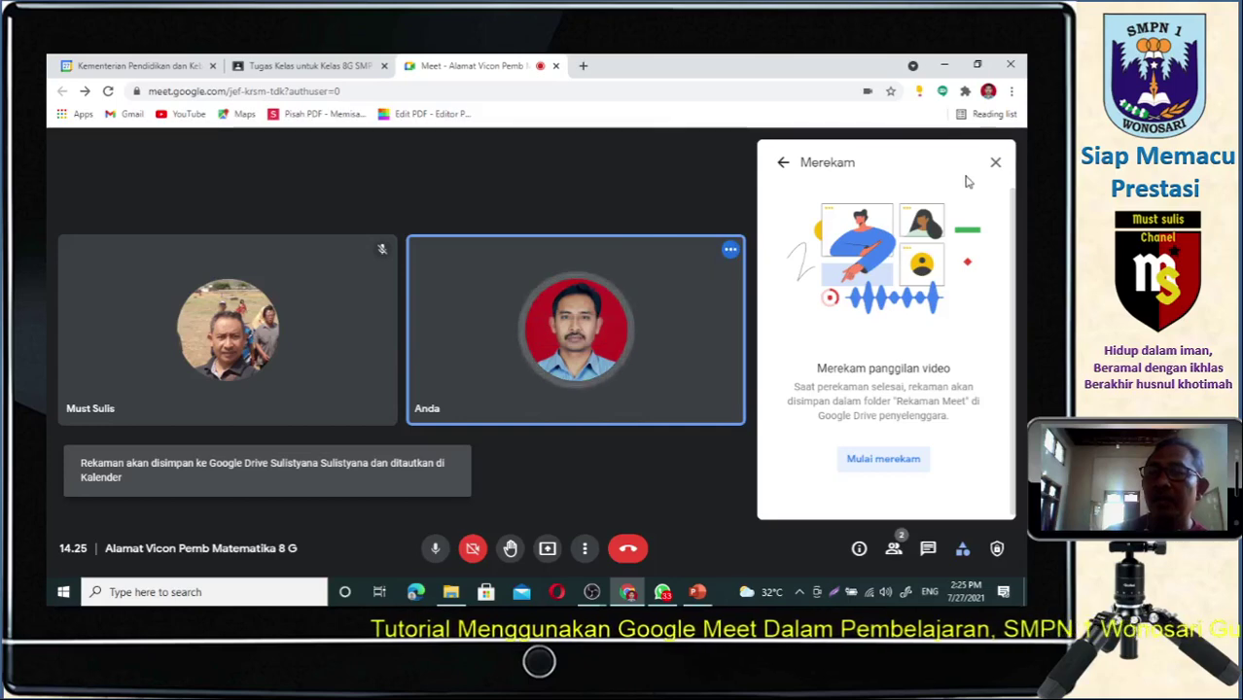
click(995, 164)
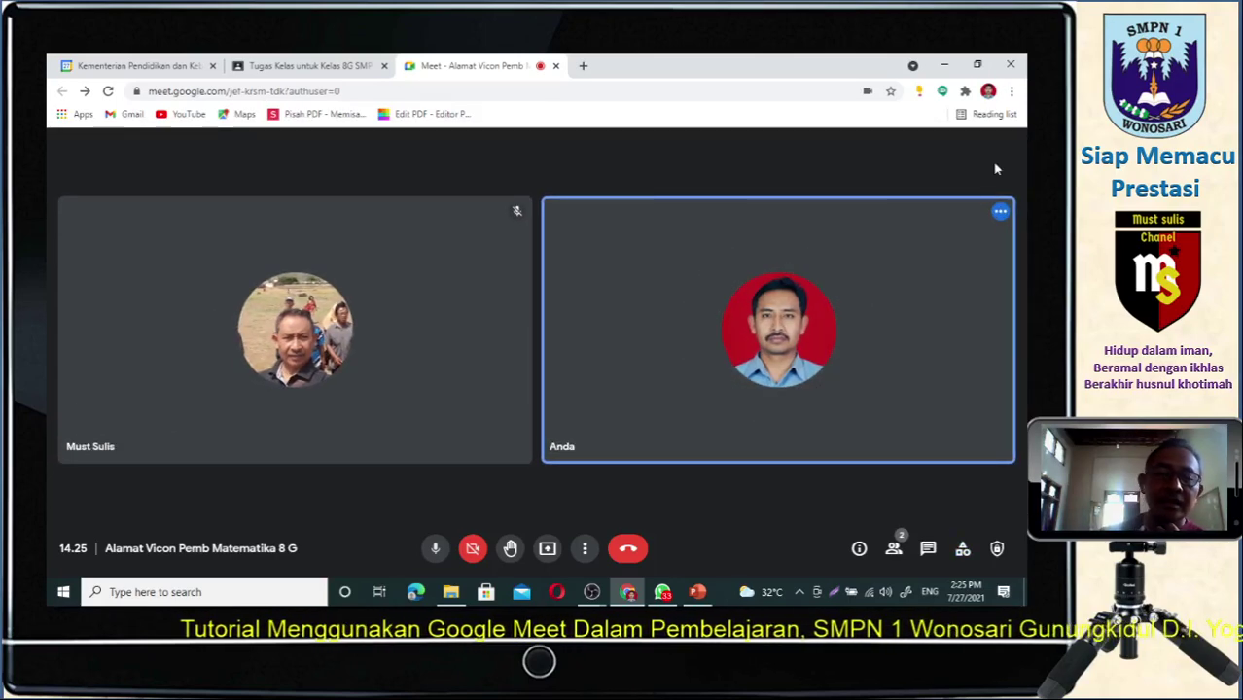
End the video call for everyone, removing the other participant, and leave the call.
mouse_move(625, 348)
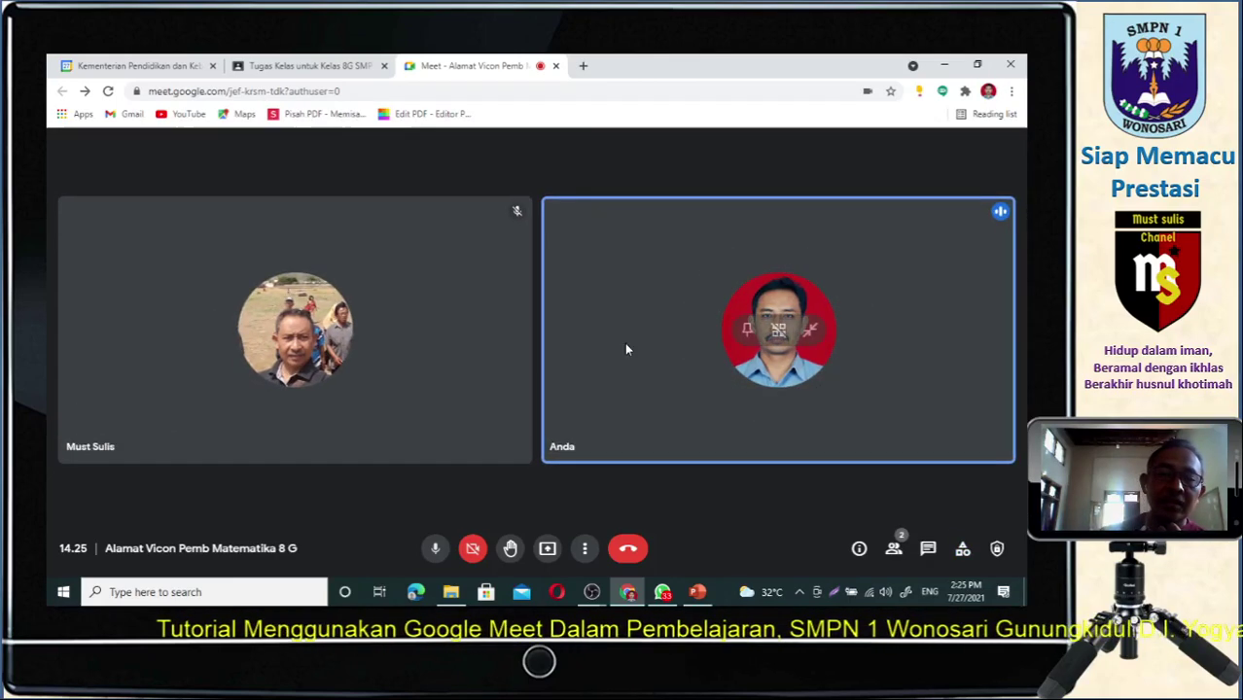
click(629, 550)
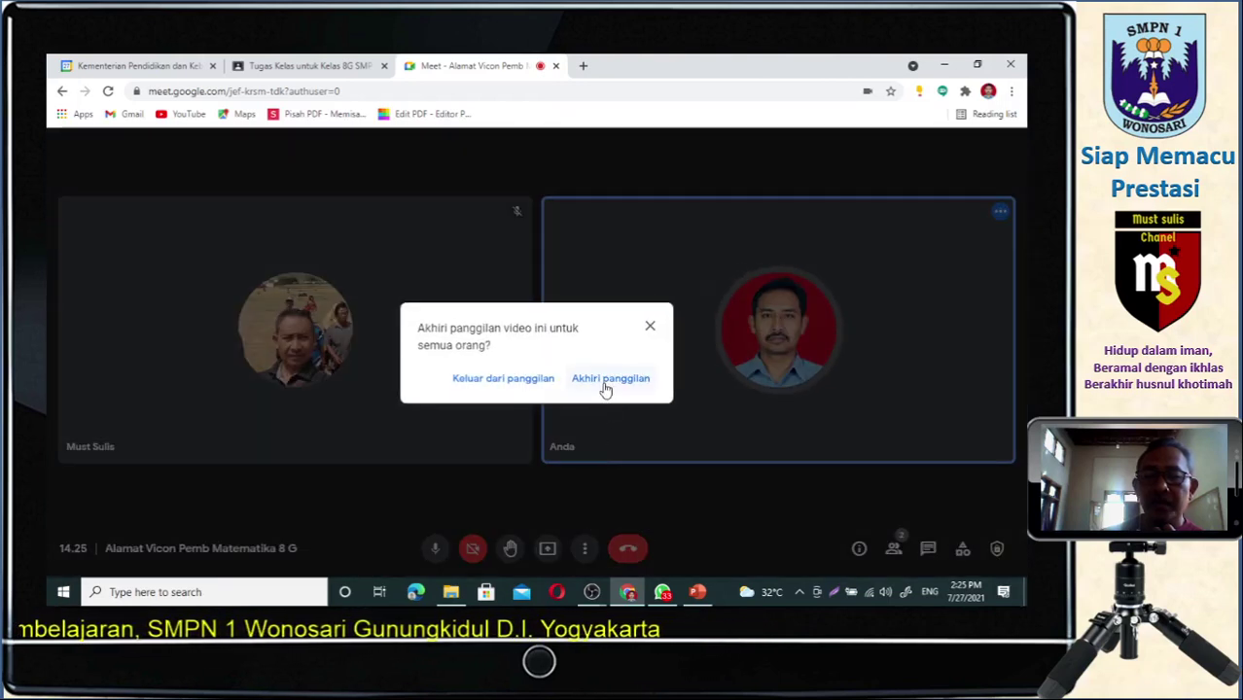
click(607, 379)
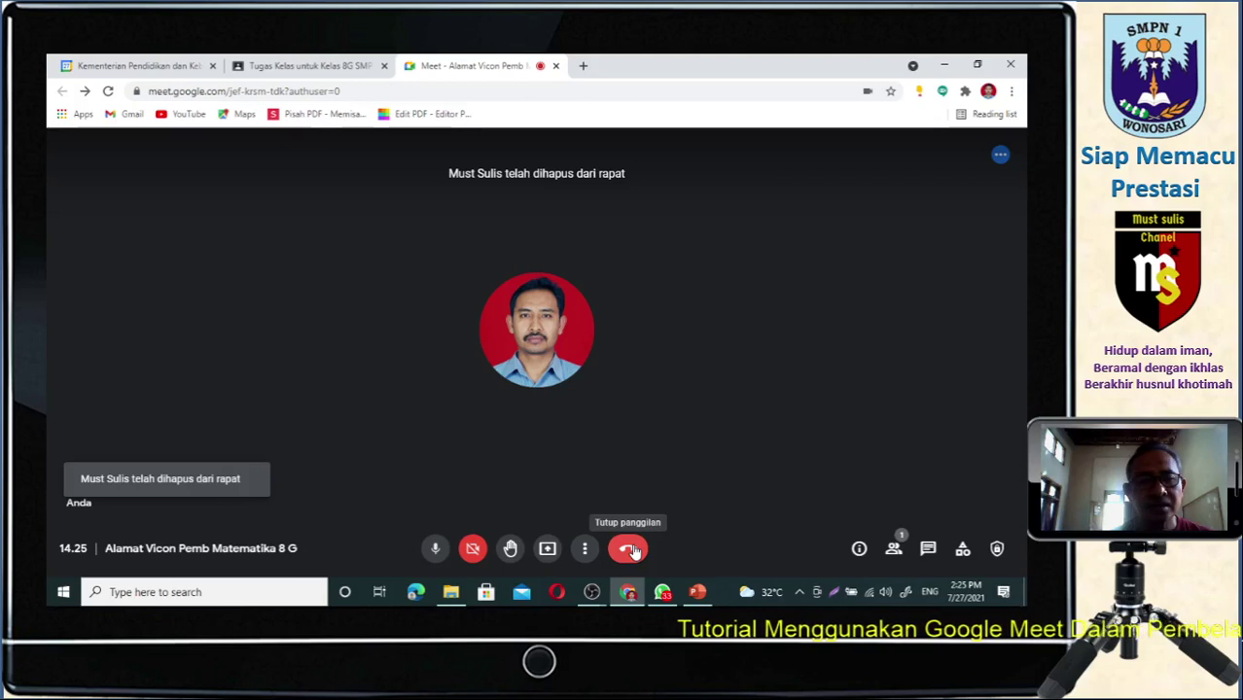
click(630, 550)
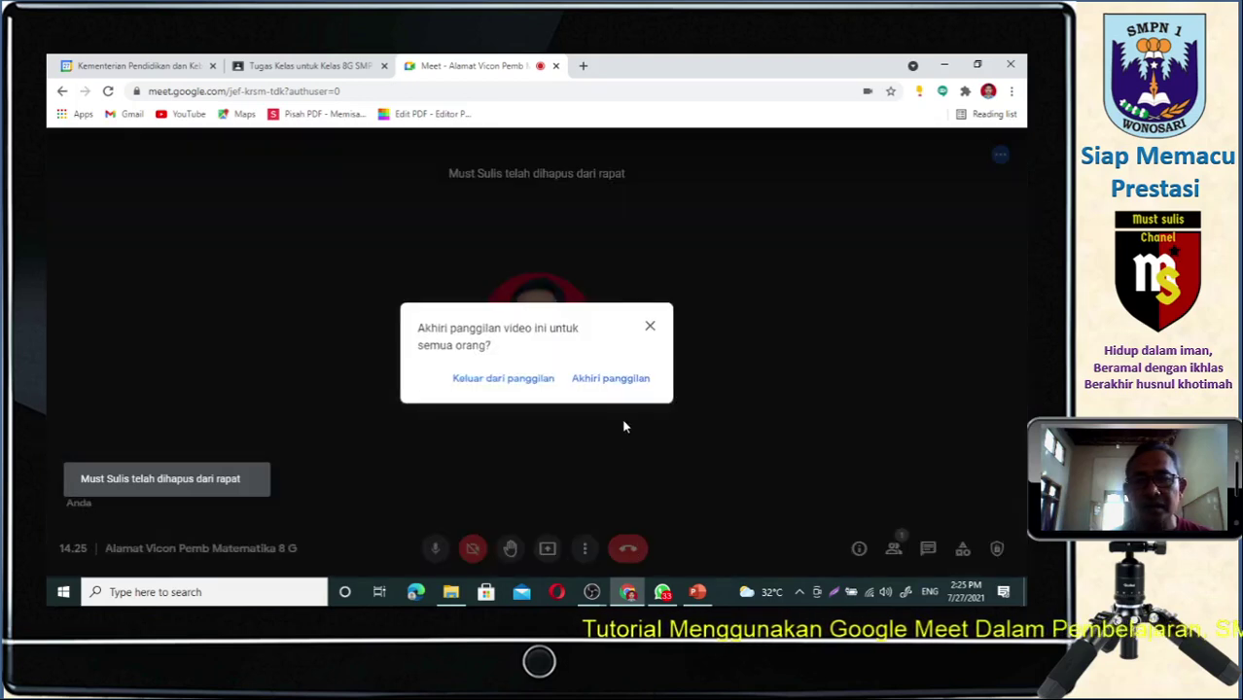
click(604, 380)
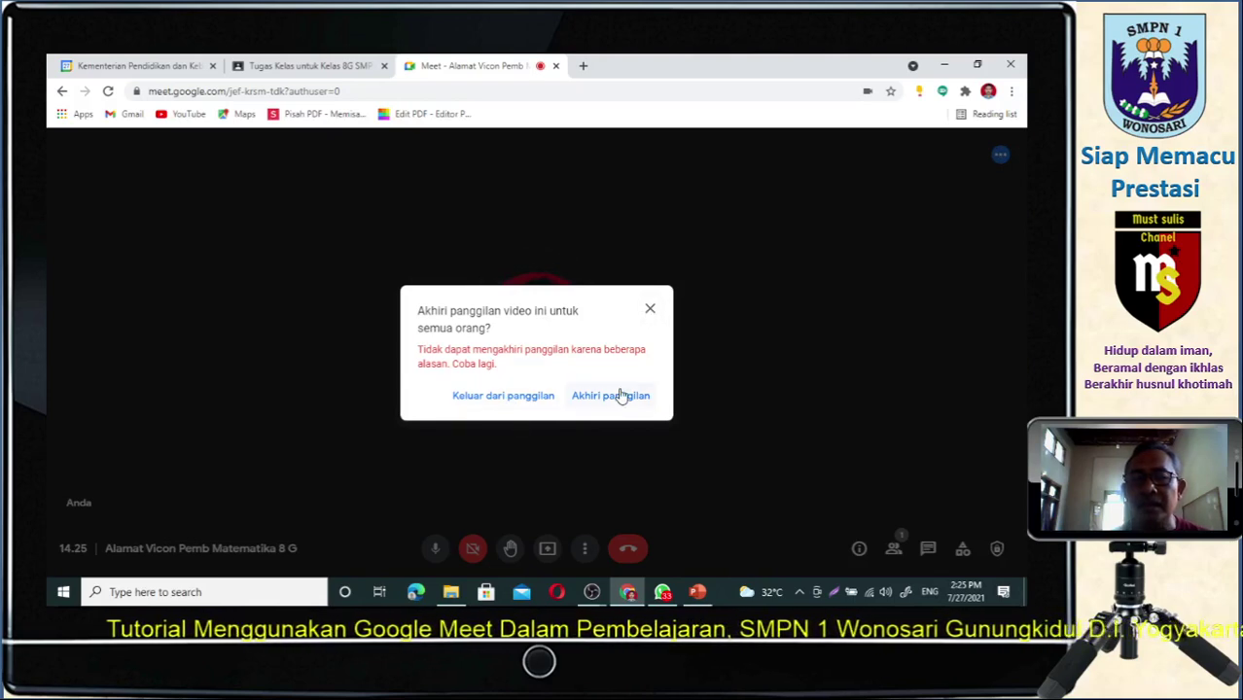
click(514, 398)
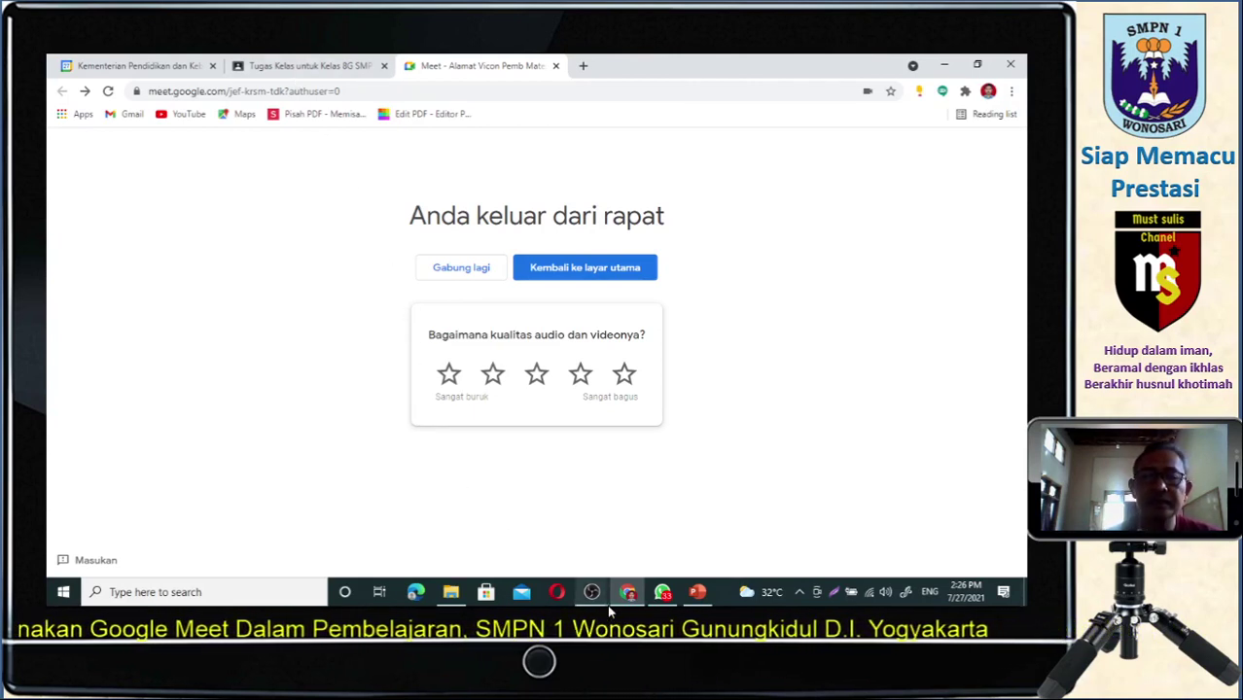
Return to the Kelas 8G classwork page in Google Classroom and look through the subject topics.
click(319, 69)
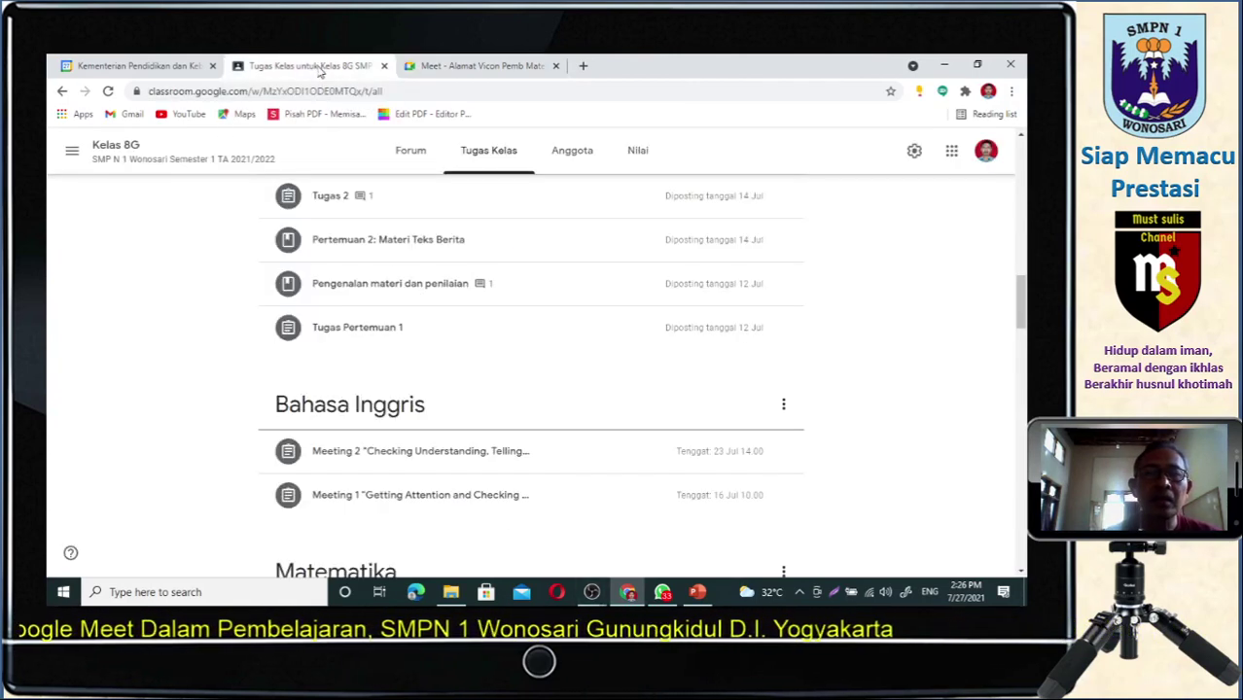
scroll(455, 410, up, 10)
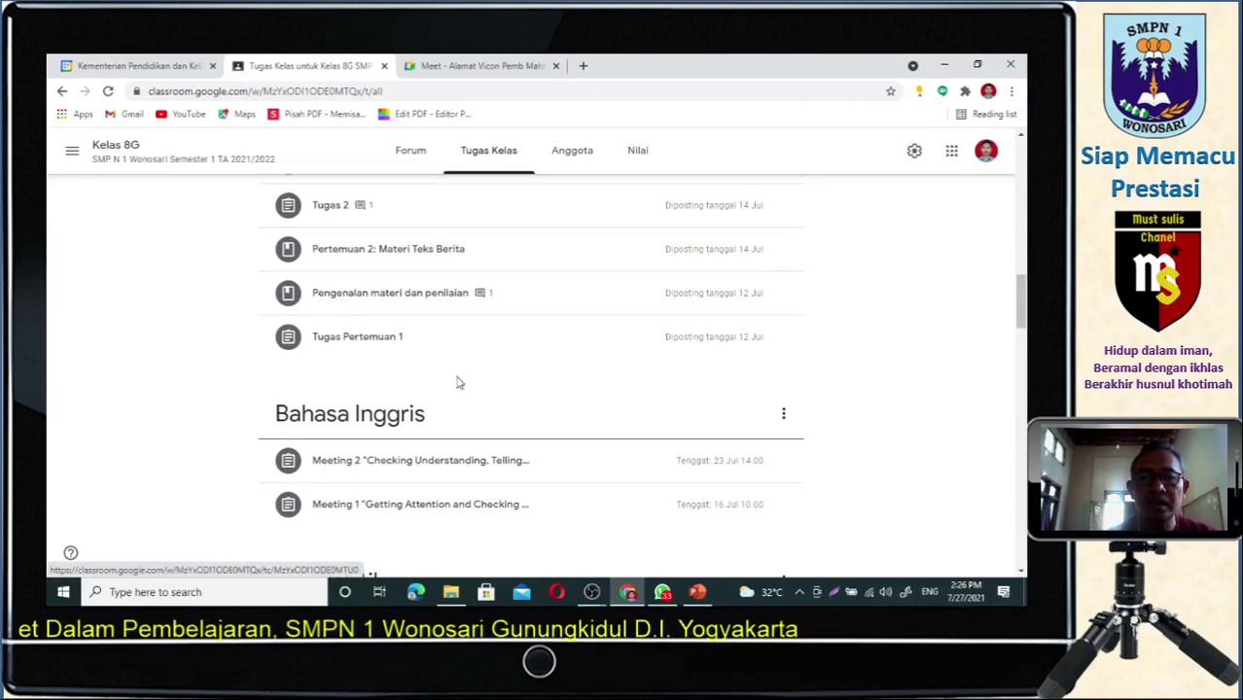
scroll(455, 383, up, 2)
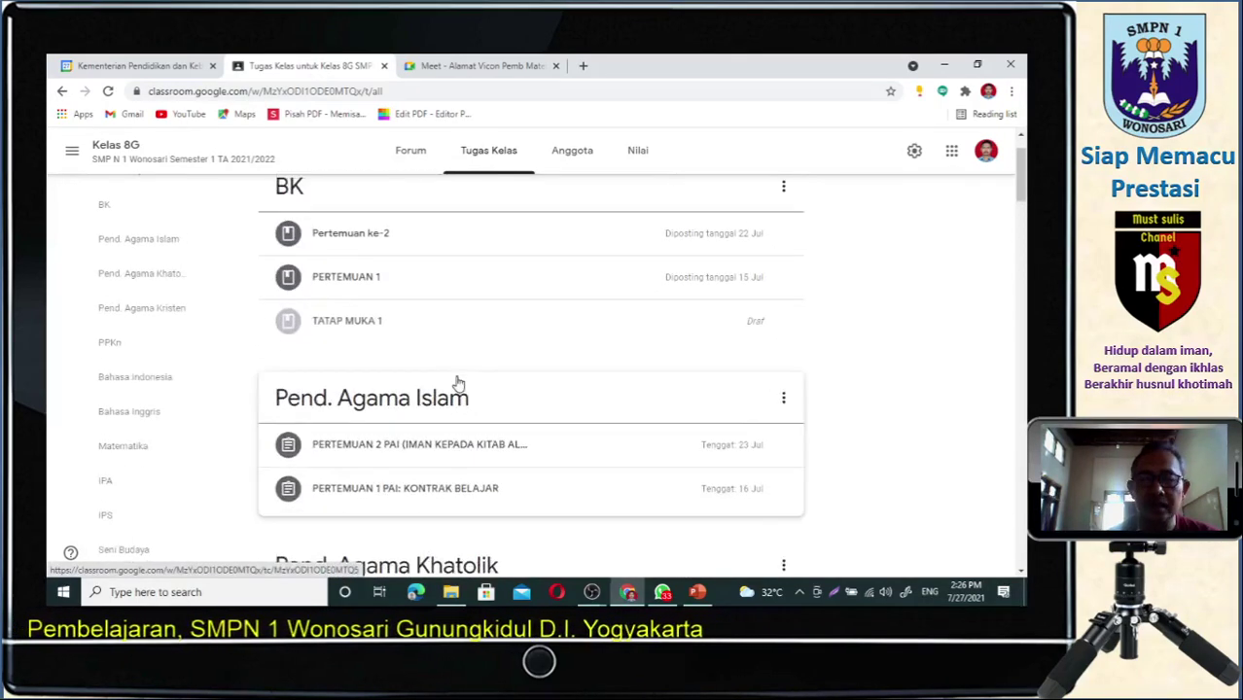
Switch to OBS and change the active scene to Menunggu.
mouse_move(593, 594)
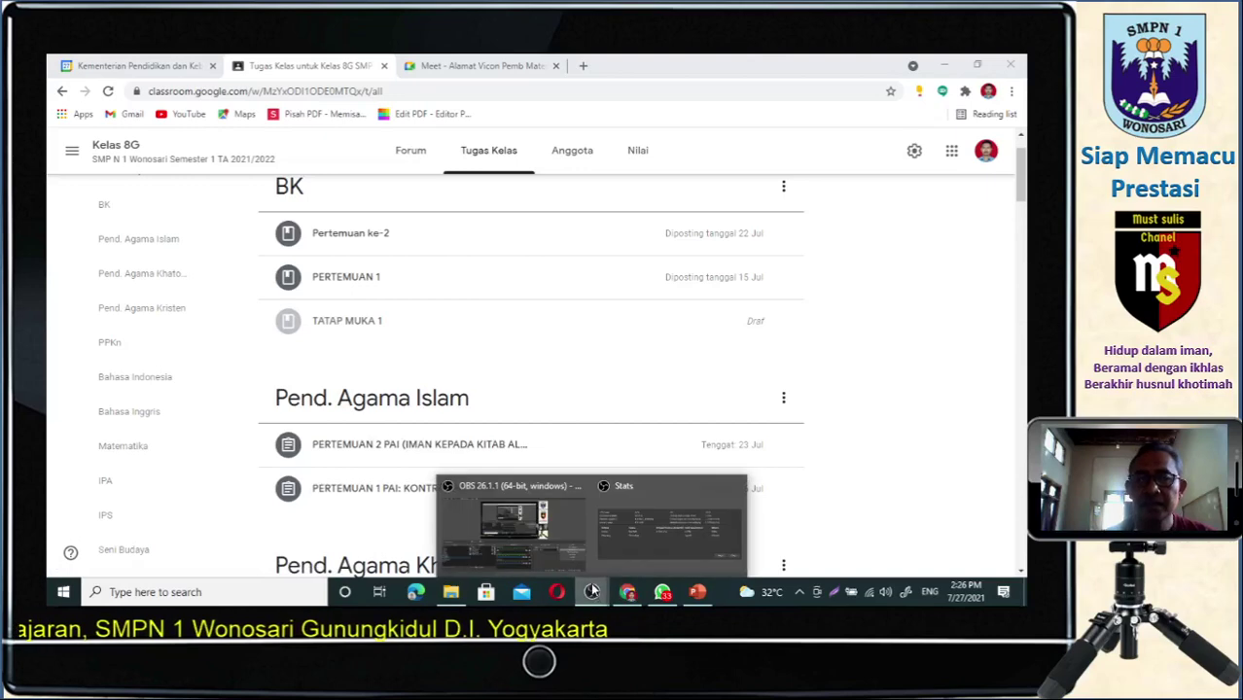
click(562, 530)
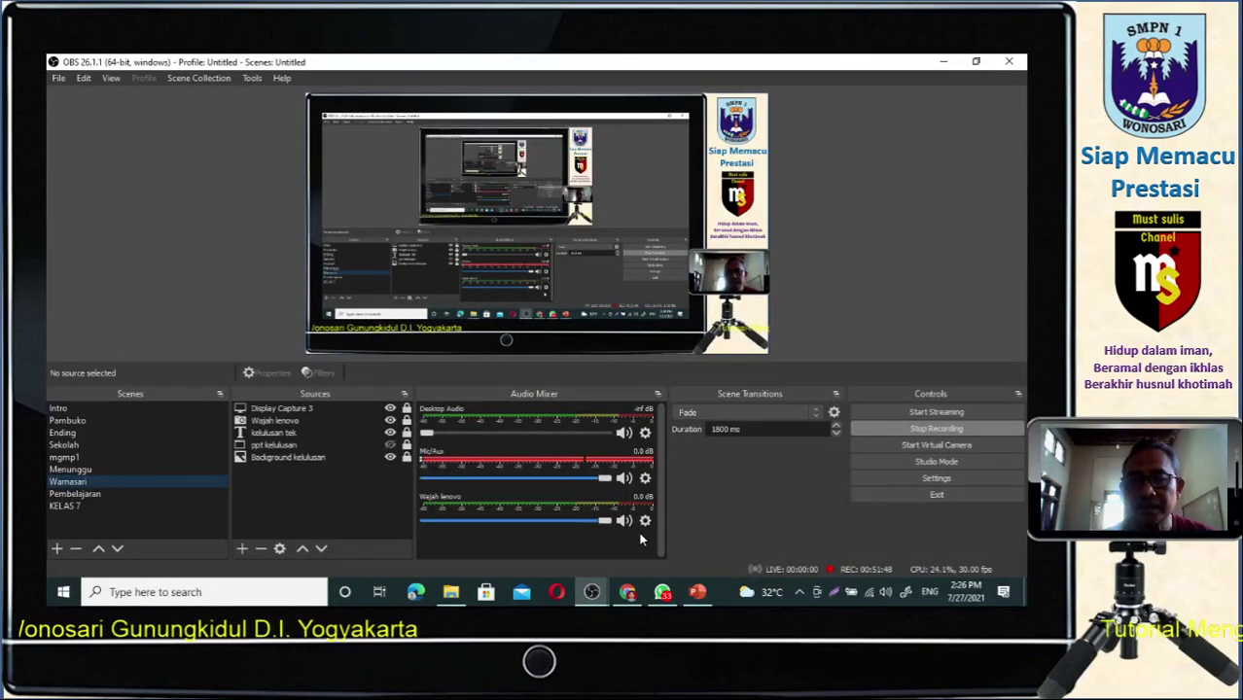
click(148, 472)
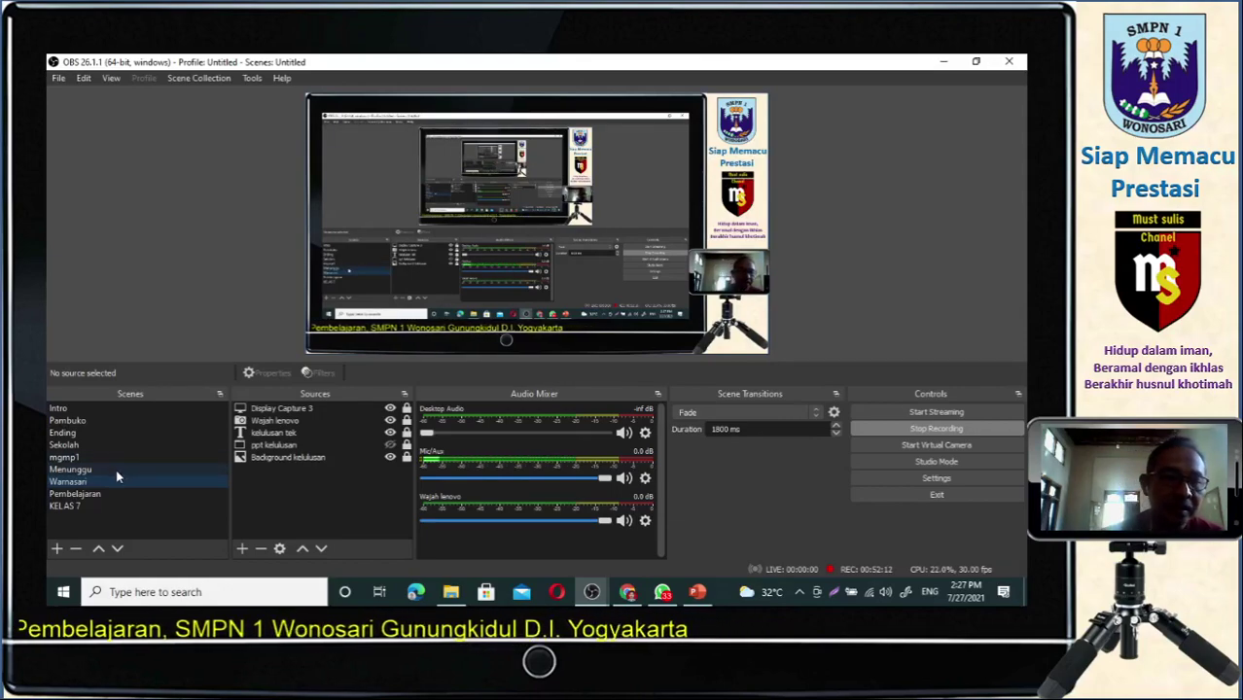
click(116, 472)
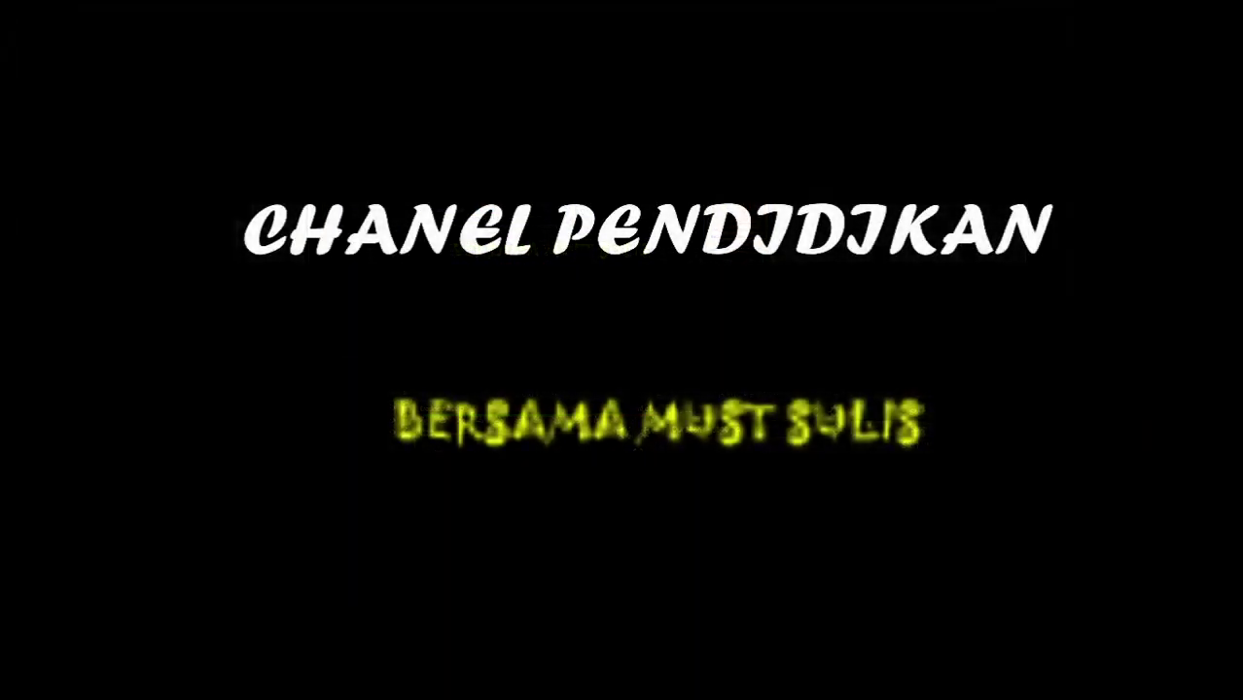